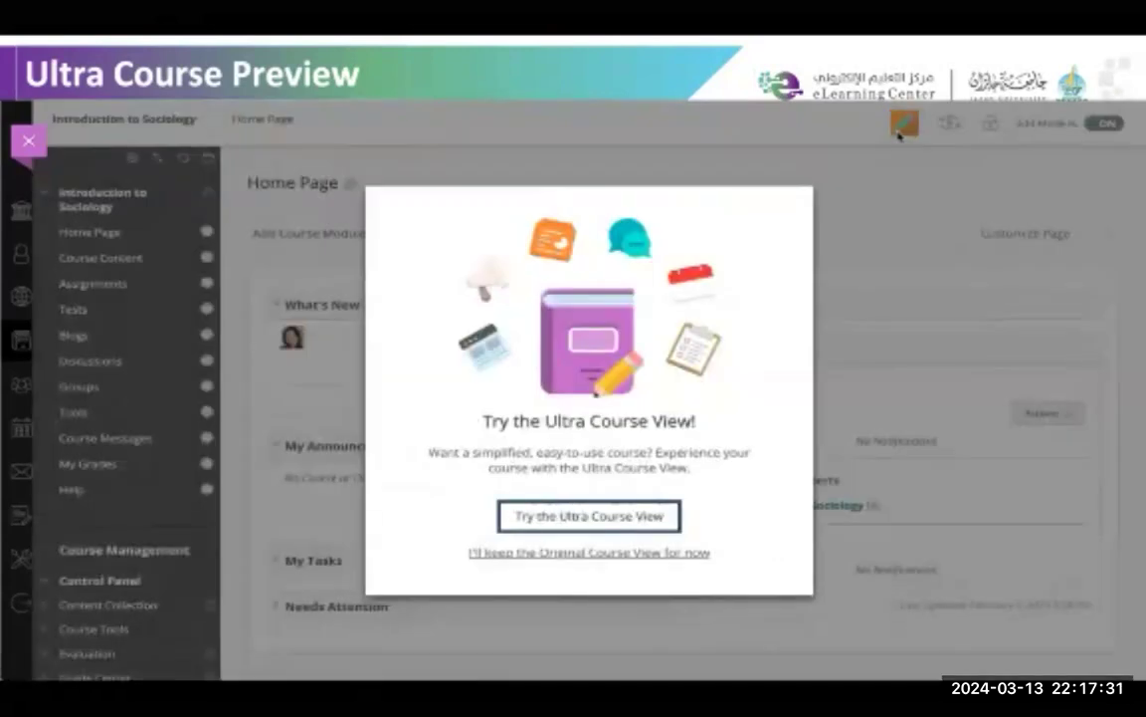
# Start the Ultra Course View preview for the private, original-view Introduction to Sociology course and look over its content page.
pyautogui.click(629, 518)
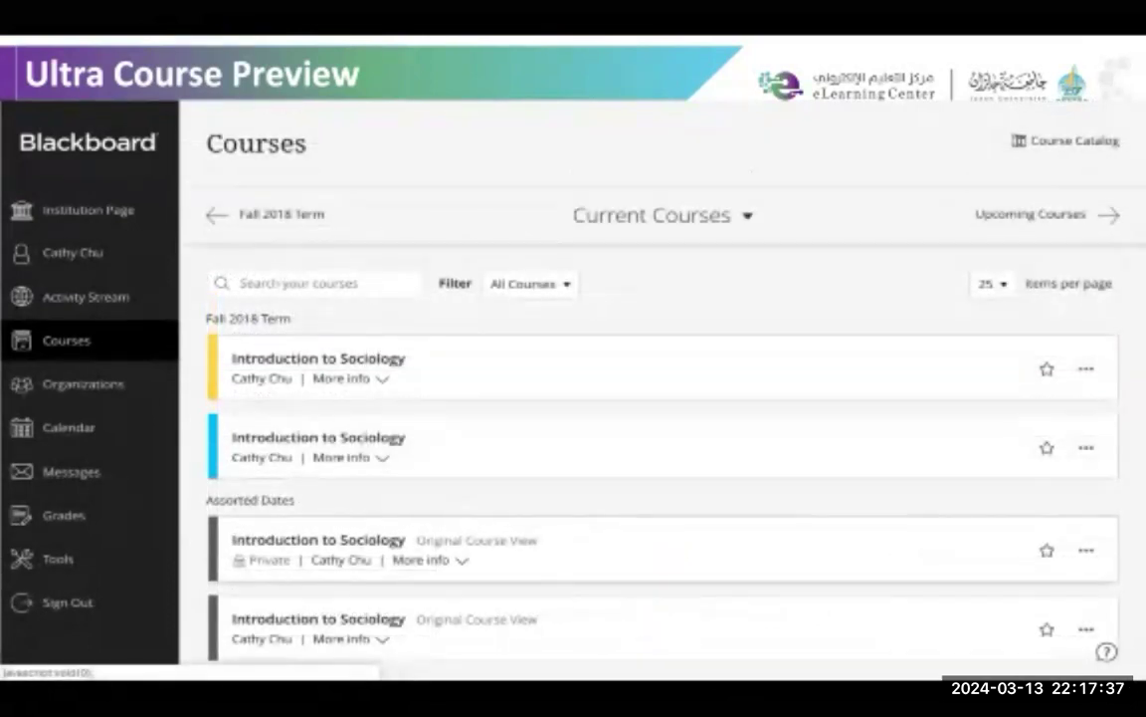
pyautogui.click(606, 551)
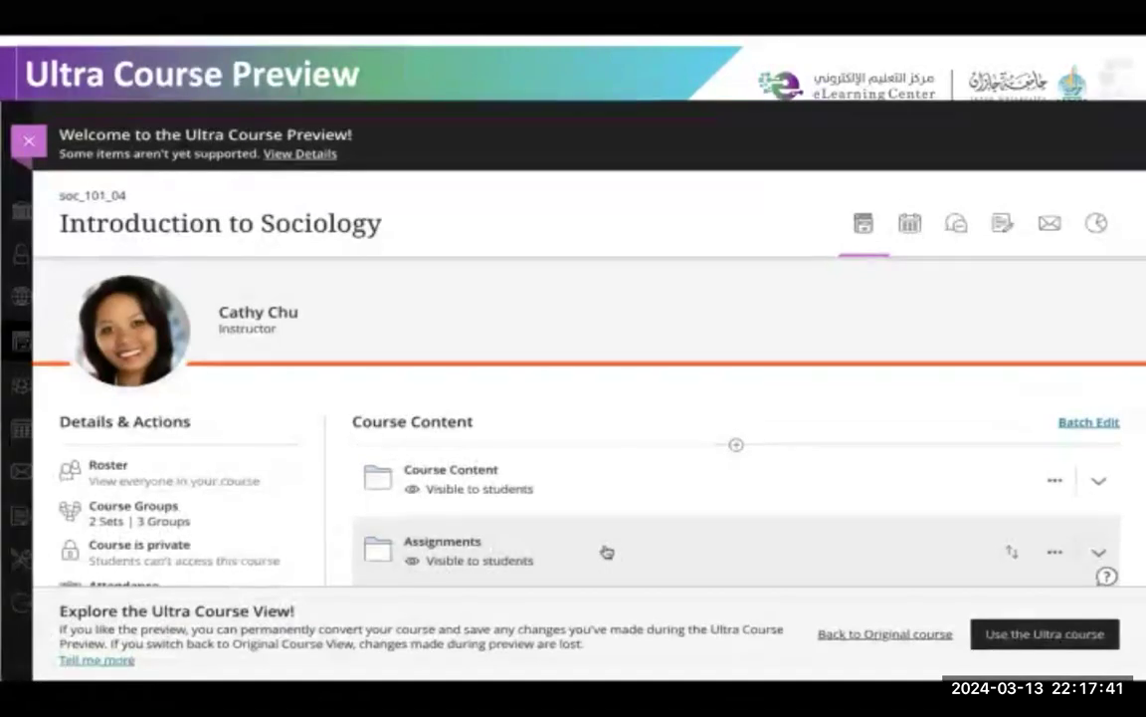
pyautogui.scroll(-3, 606, 552)
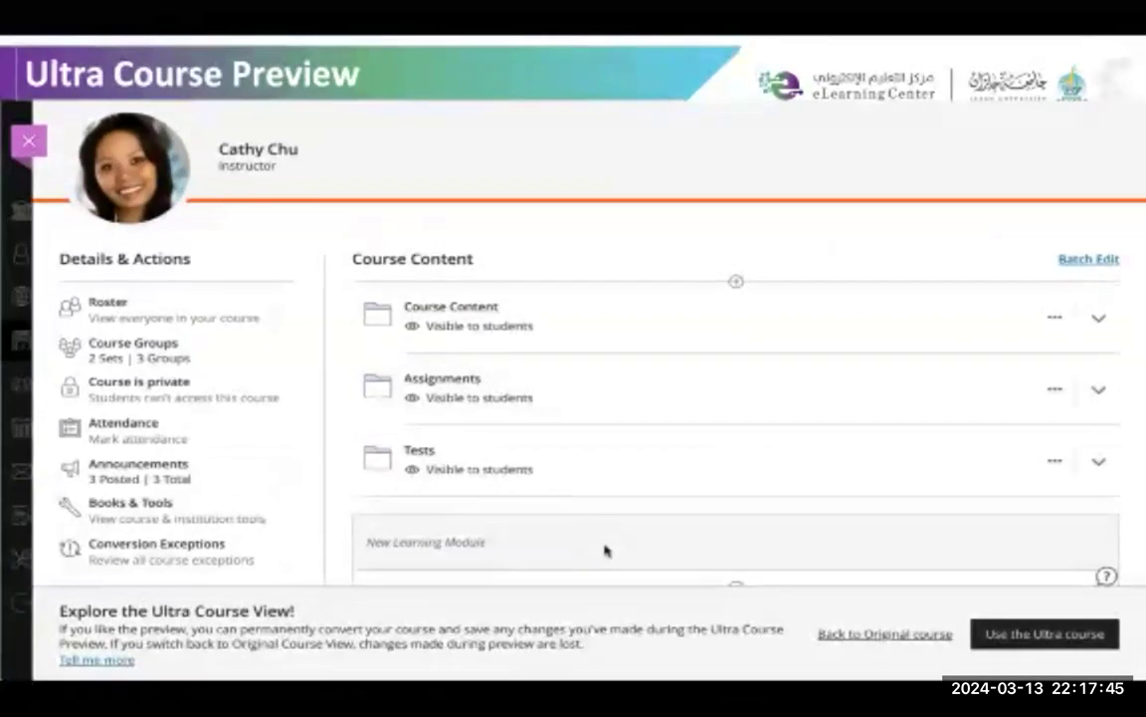
pyautogui.scroll(3, 606, 550)
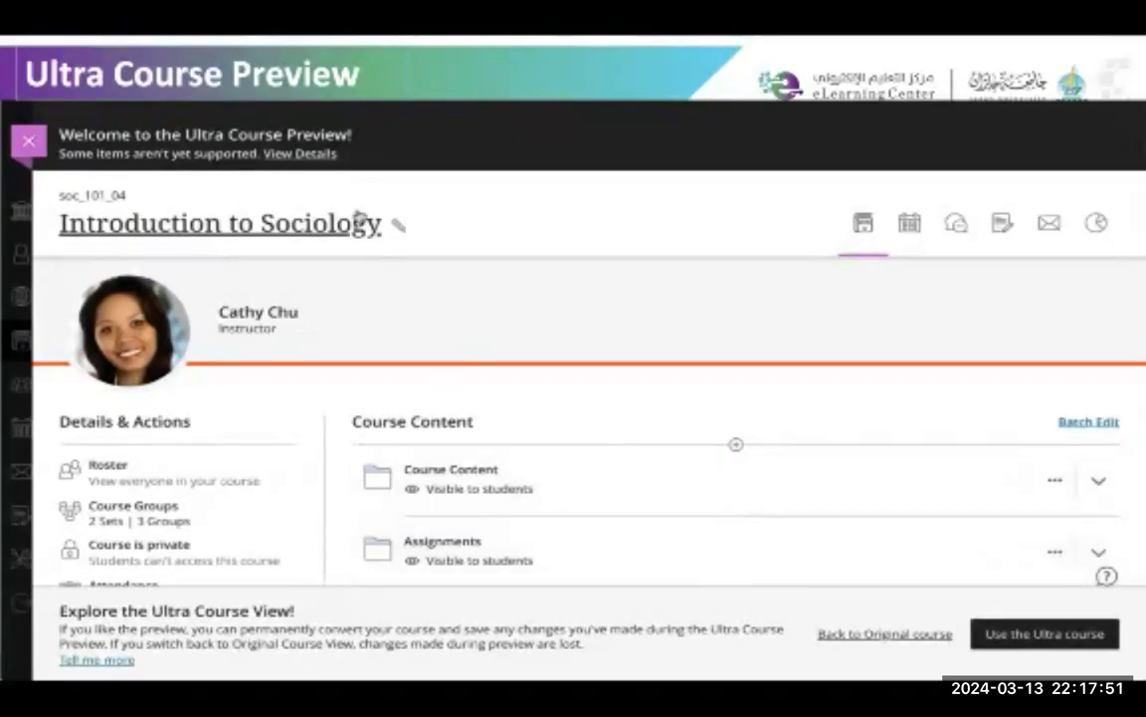
# Review the low-priority and high-priority exceptions in the Ultra preview's conversion details.
pyautogui.click(332, 158)
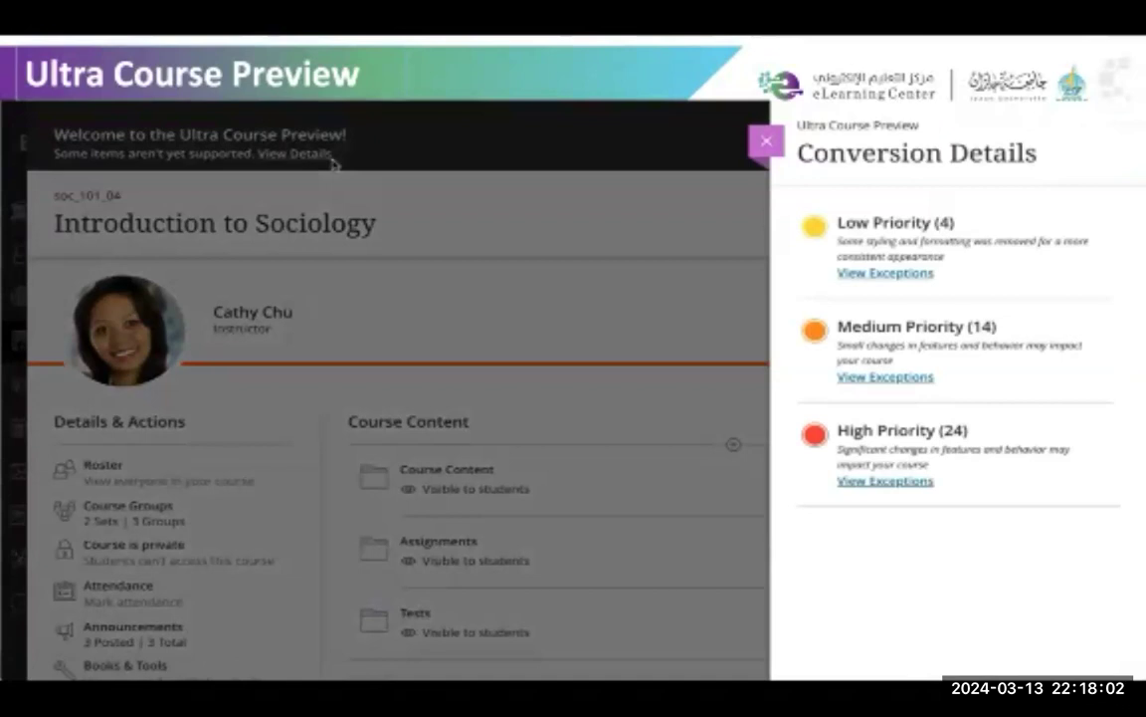
pyautogui.click(837, 275)
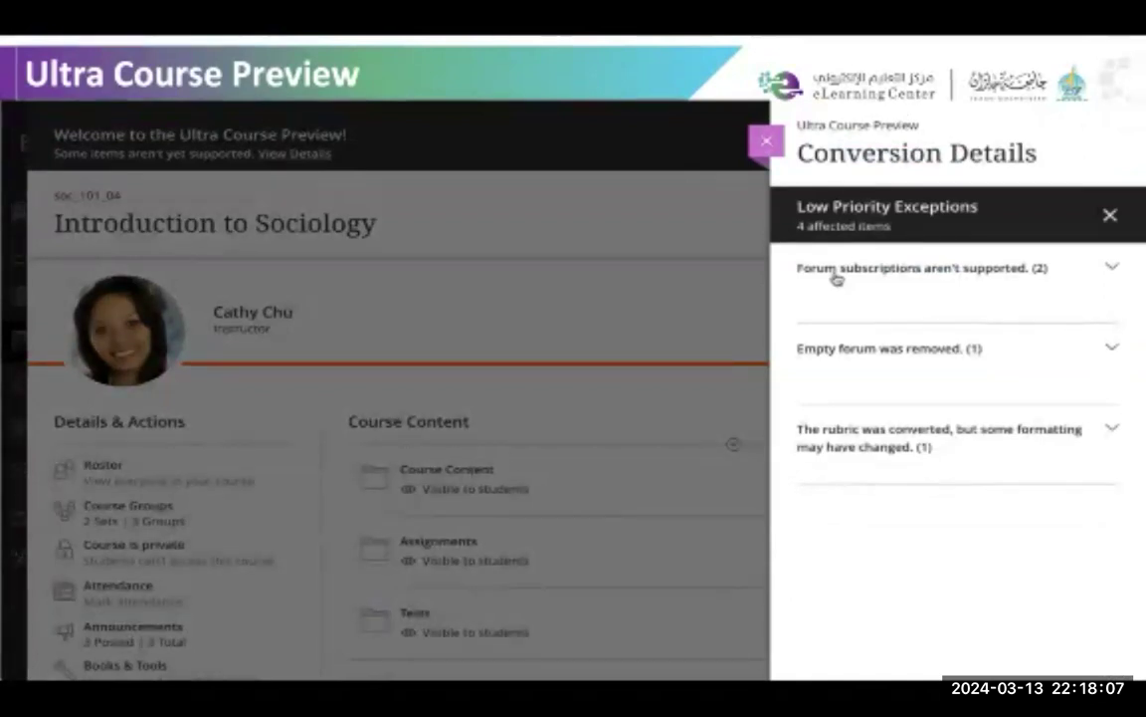
pyautogui.click(1109, 215)
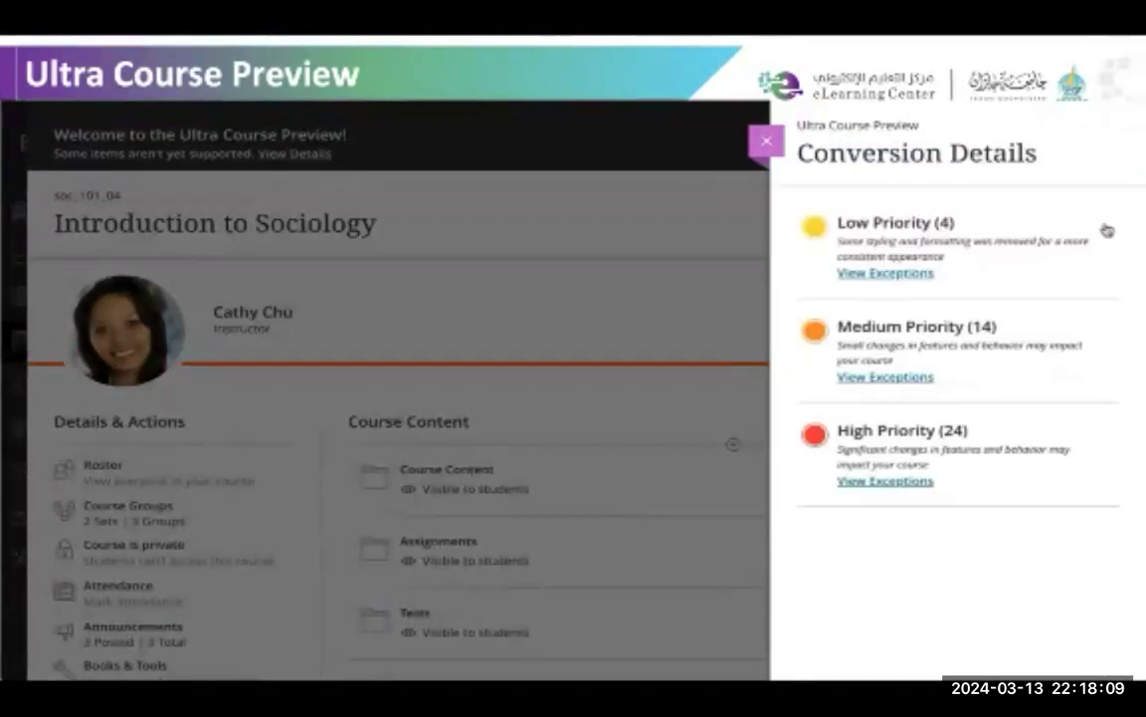
pyautogui.click(908, 485)
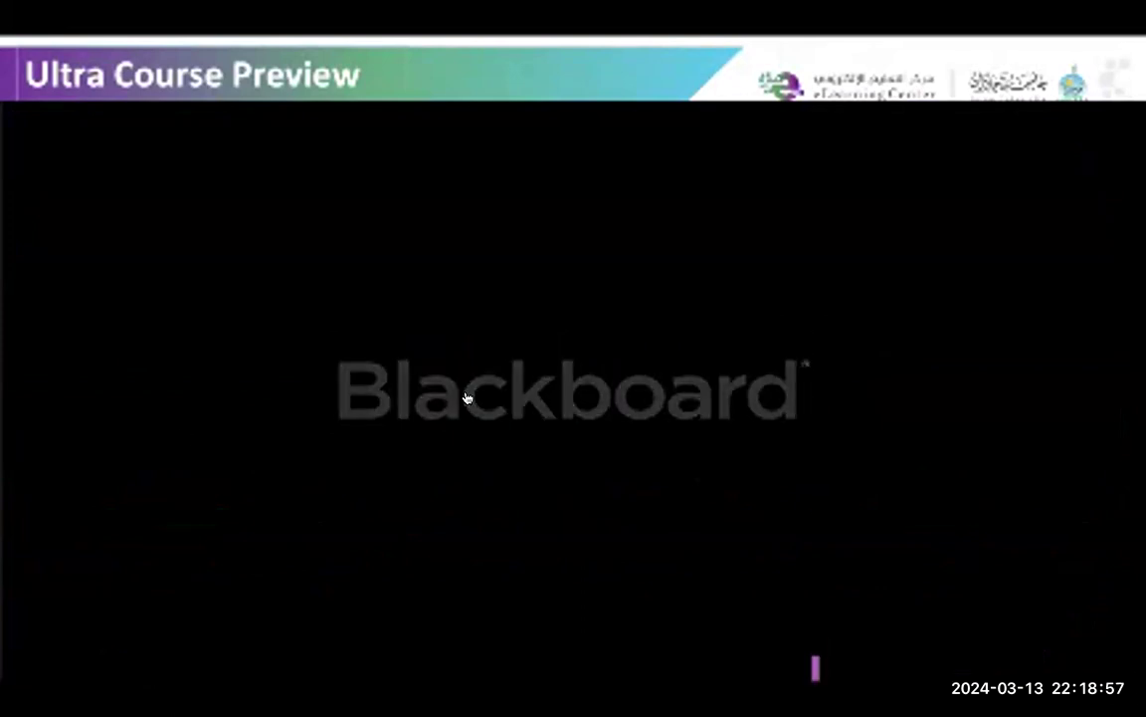
# Advance the presentation to the Blackboard Learn Ultra demonstration slide and play its embedded video.
pyautogui.press('Right')
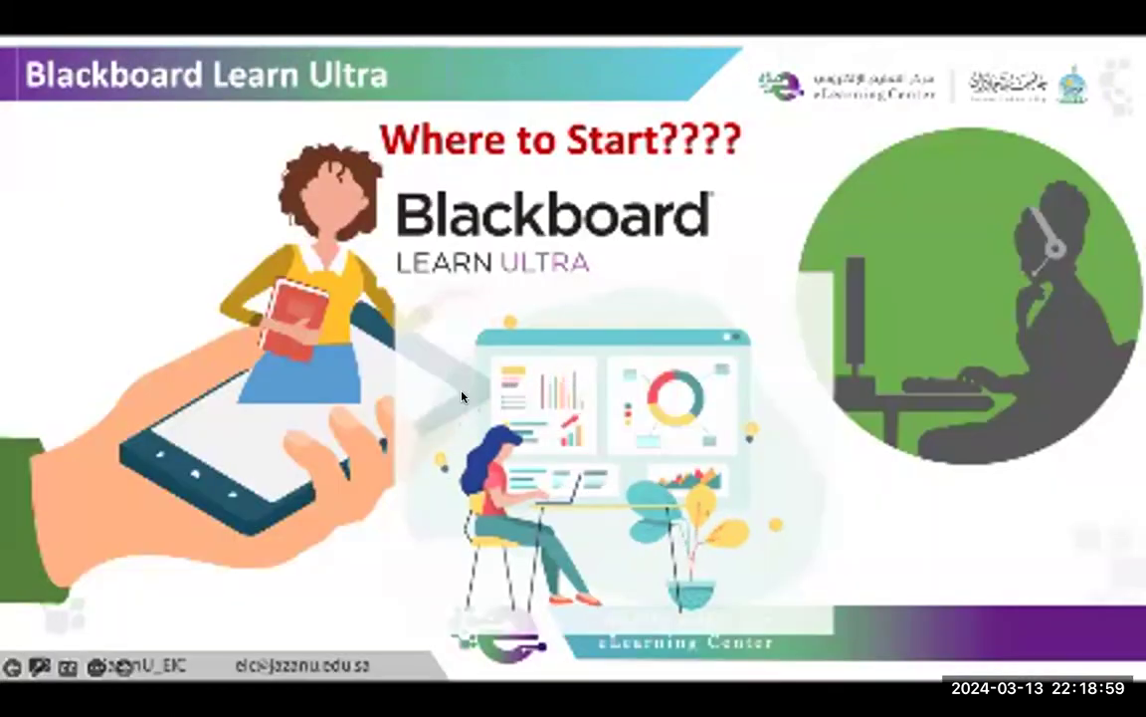
pyautogui.click(710, 368)
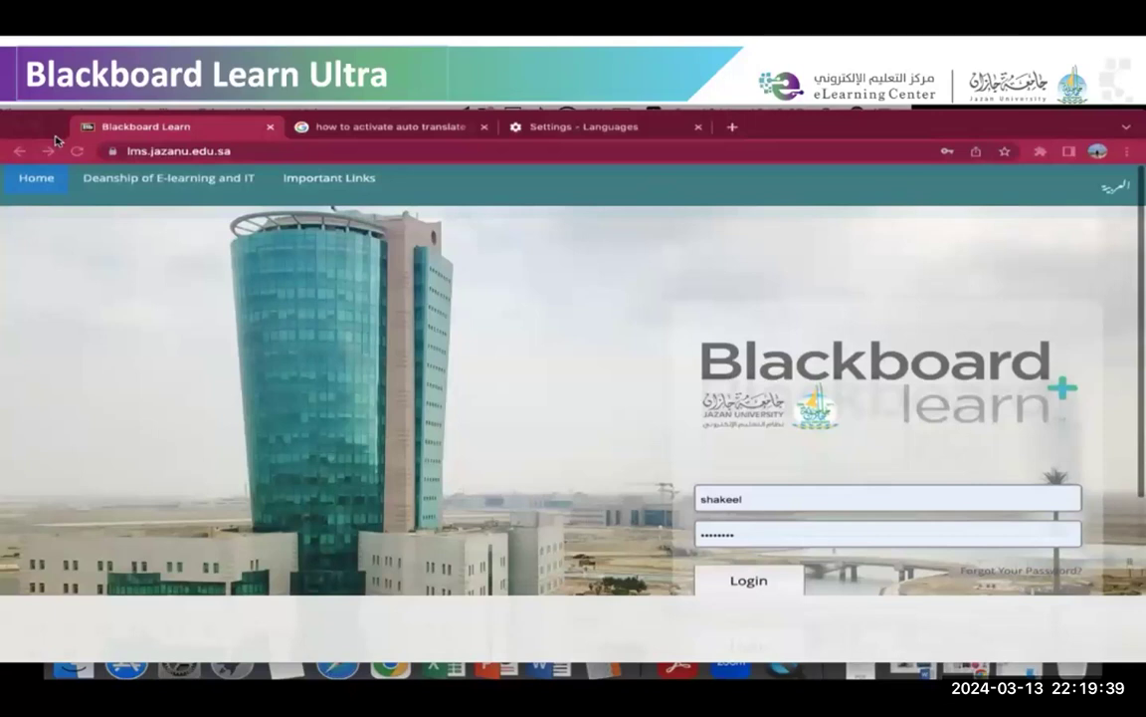
pyautogui.moveTo(864, 485)
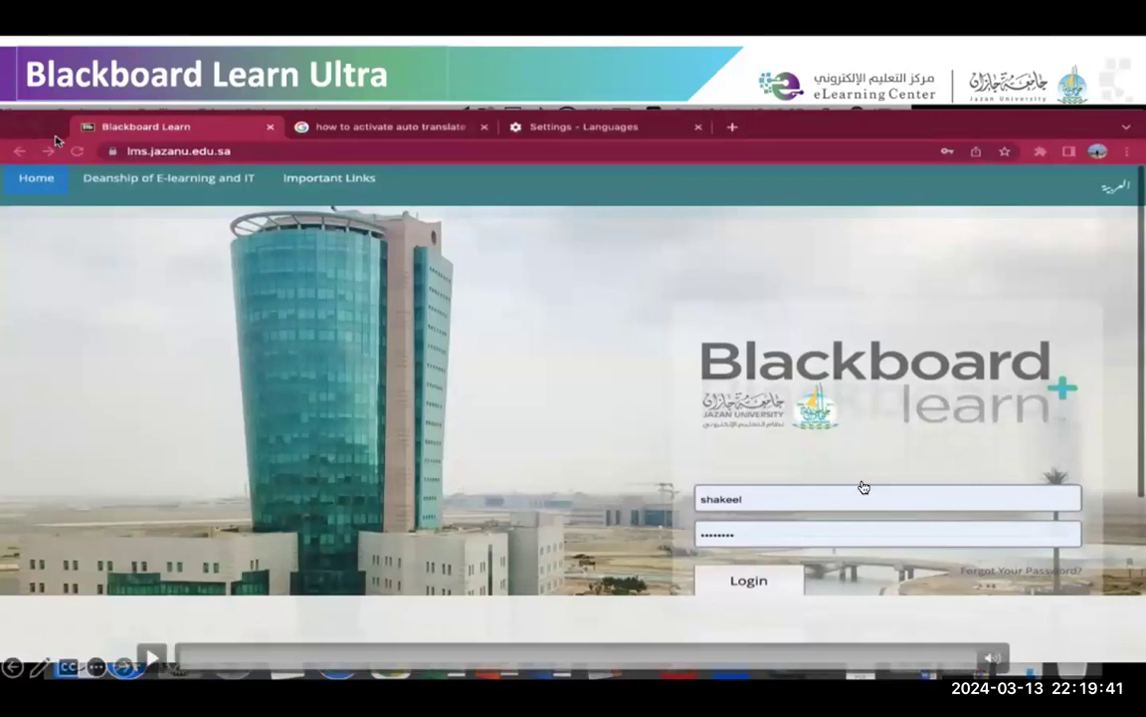
pyautogui.click(150, 660)
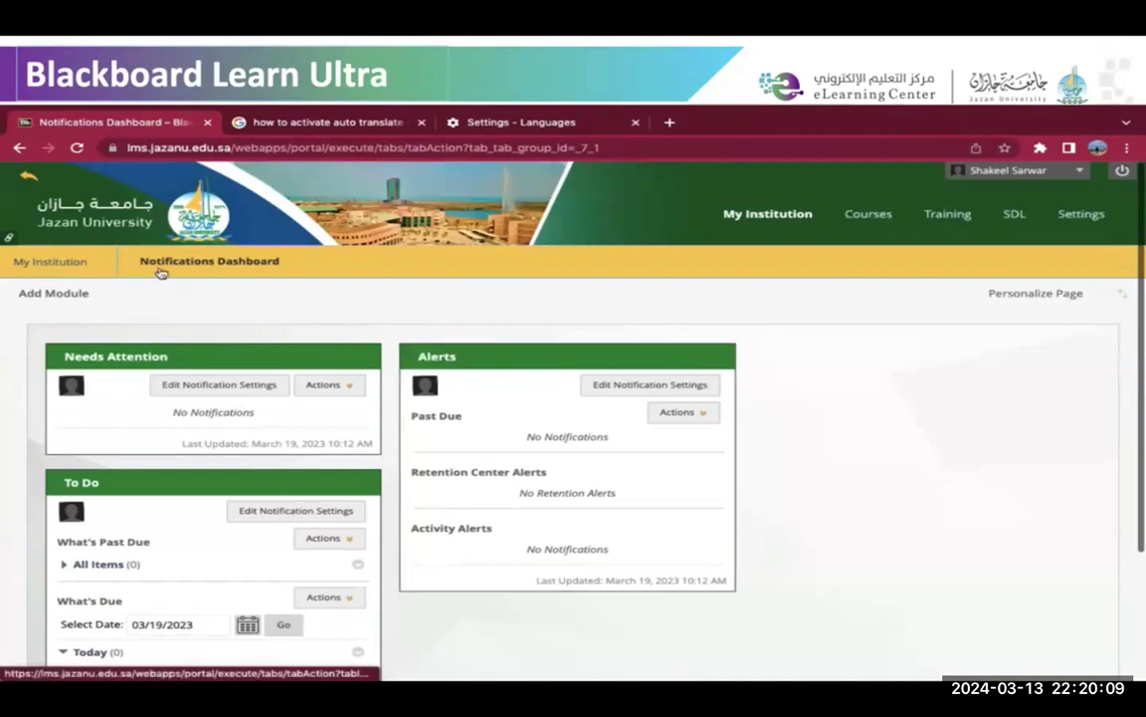
# Open the 20233_ENG_TRAINING course from the course list and translate its home page to English.
pyautogui.click(862, 215)
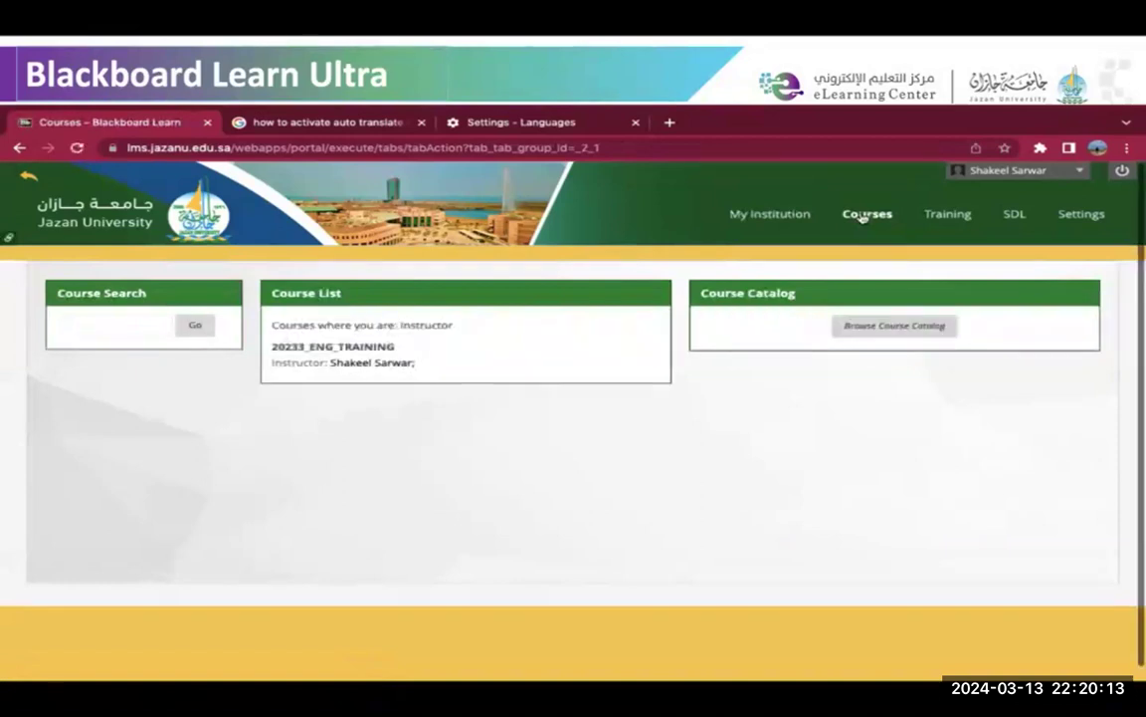
pyautogui.click(366, 348)
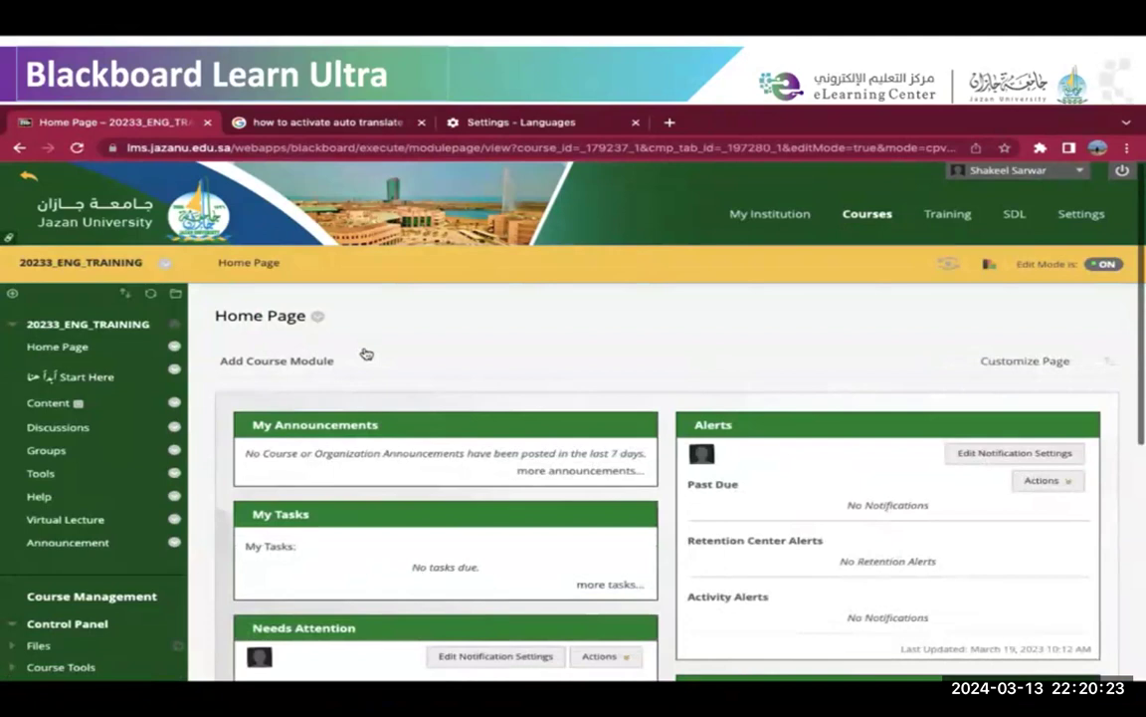
pyautogui.rightClick(476, 318)
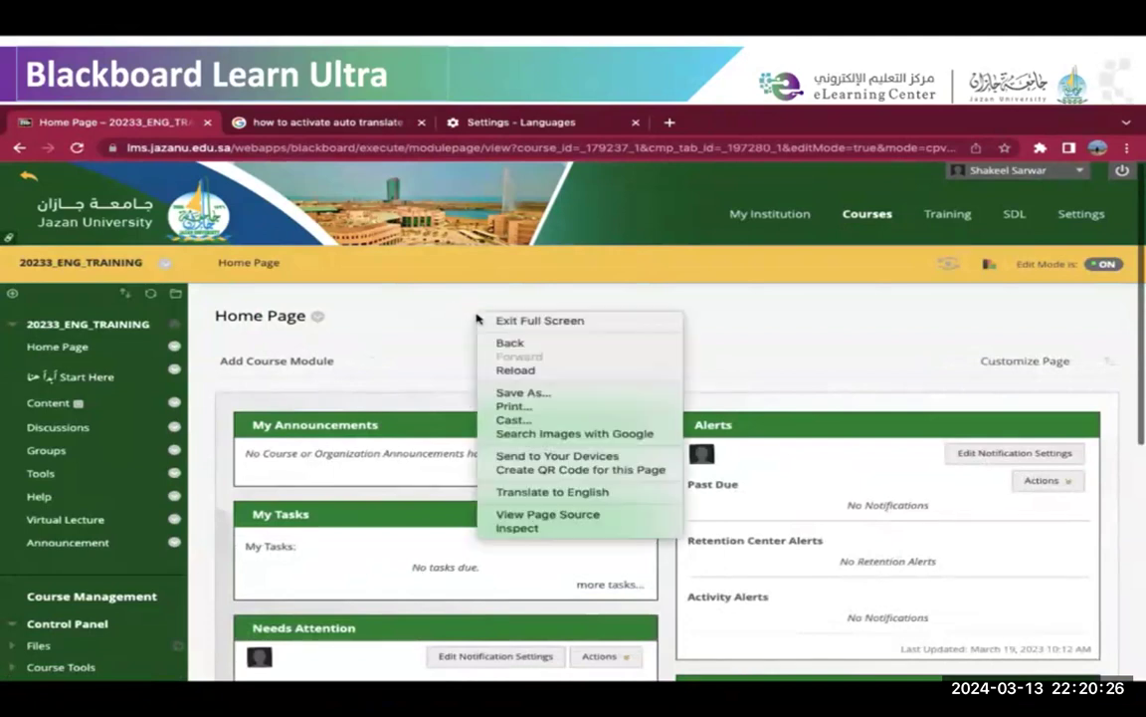
pyautogui.click(529, 493)
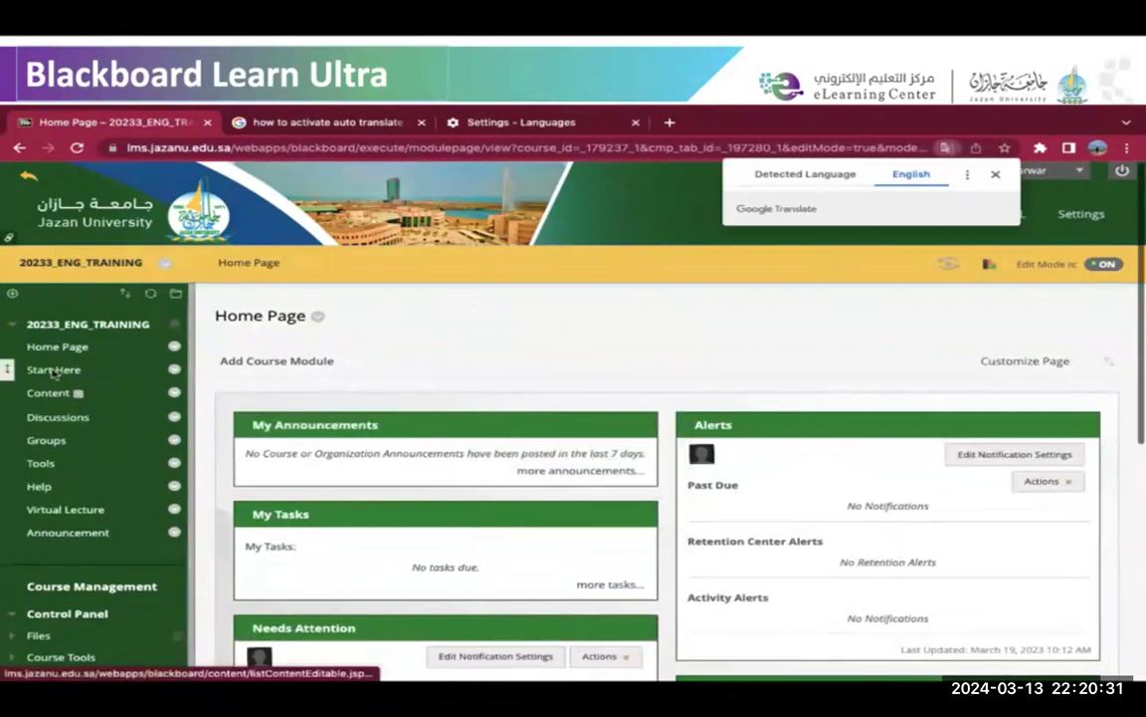
# Open the course's Start Here page and translate it to English.
pyautogui.click(55, 370)
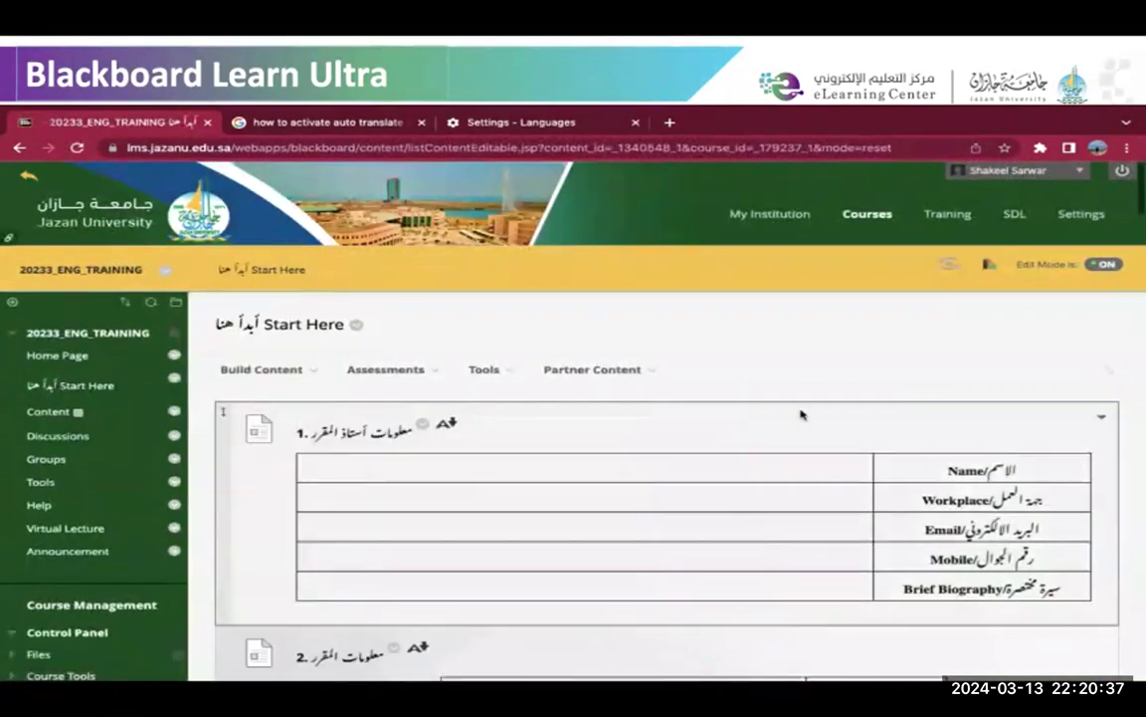
pyautogui.rightClick(838, 338)
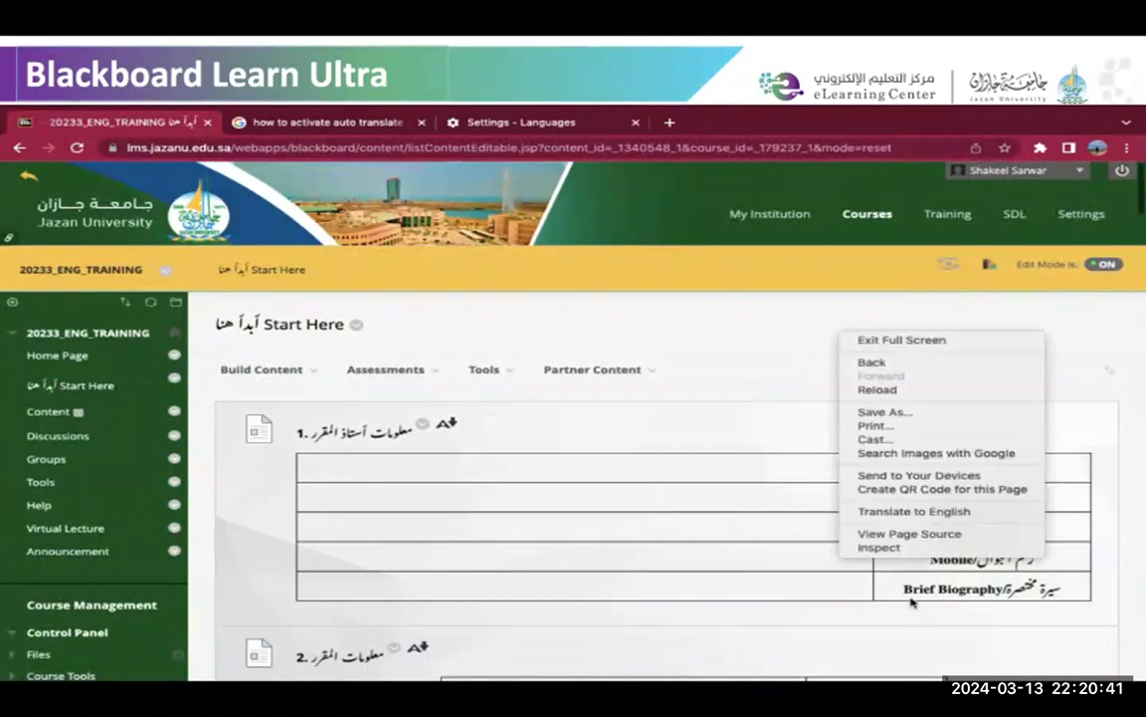
pyautogui.click(884, 511)
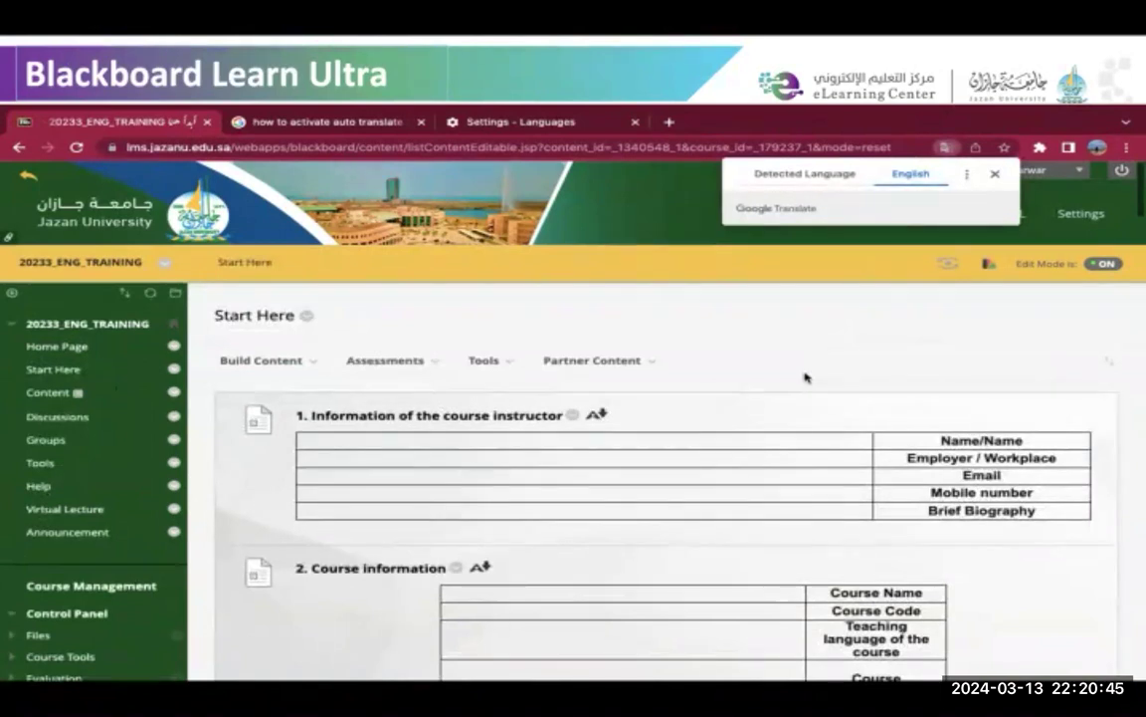
# Review the Start Here page's sections 1 to 9, from the course instructor's information to the policy for communication tools.
pyautogui.scroll(-2, 806, 376)
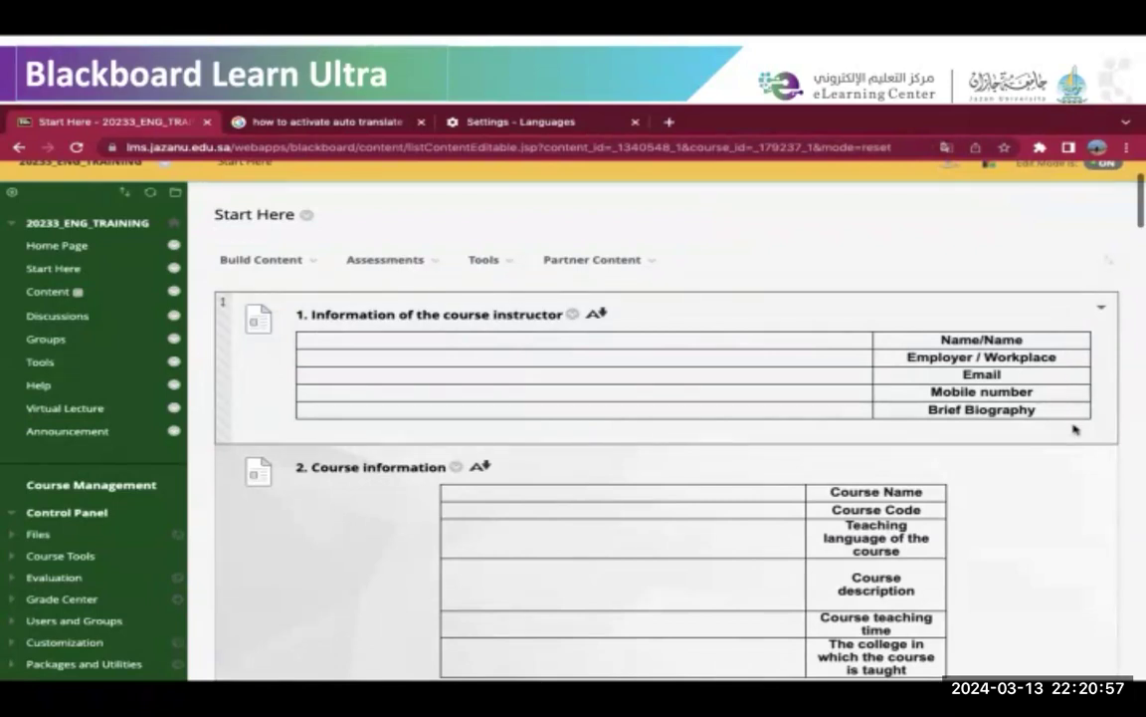
pyautogui.scroll(-3, 1074, 428)
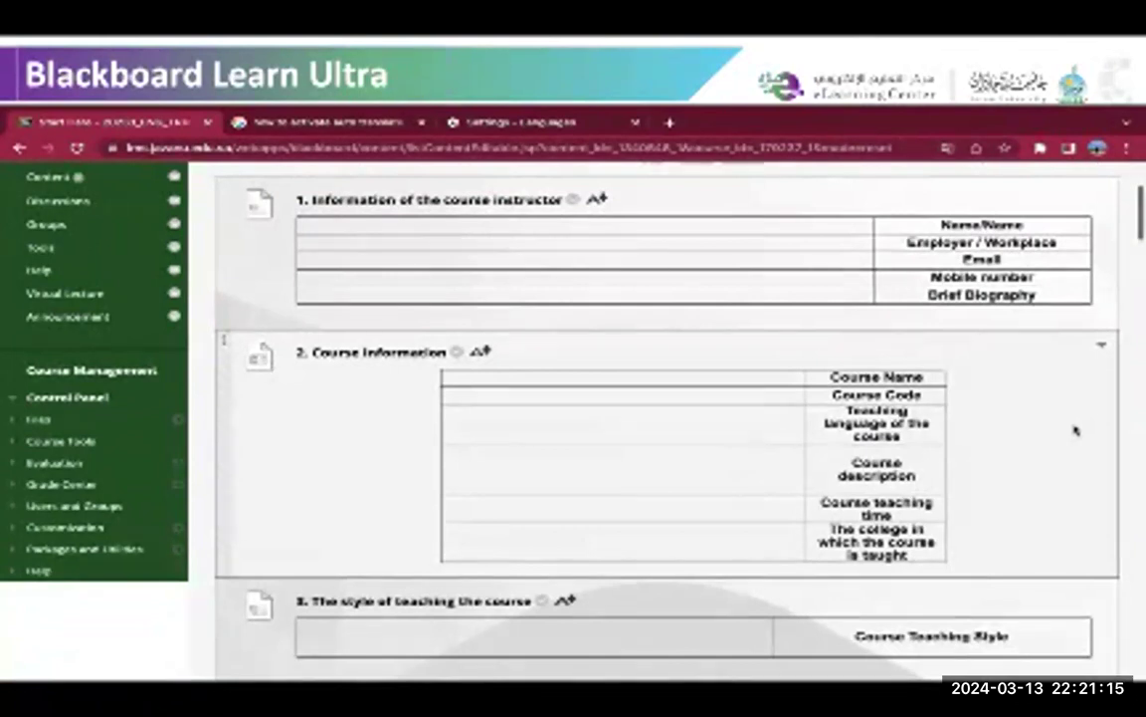
pyautogui.scroll(-1, 1076, 430)
pyautogui.scroll(-2, 1076, 430)
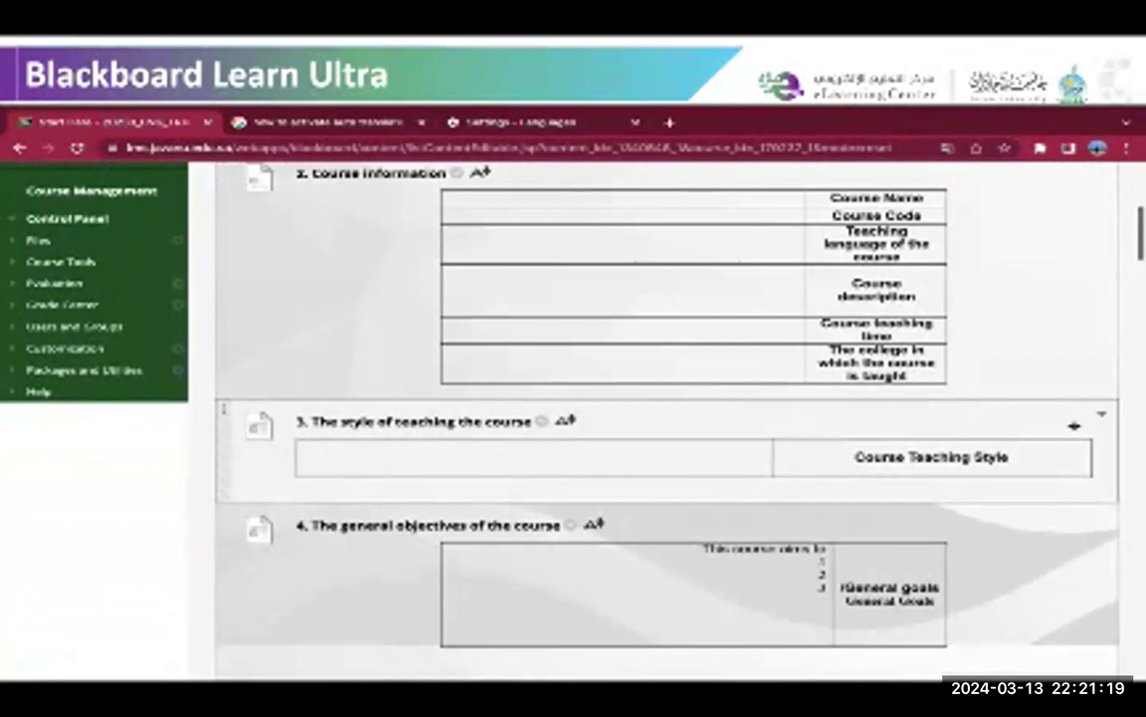
pyautogui.scroll(-2, 1075, 426)
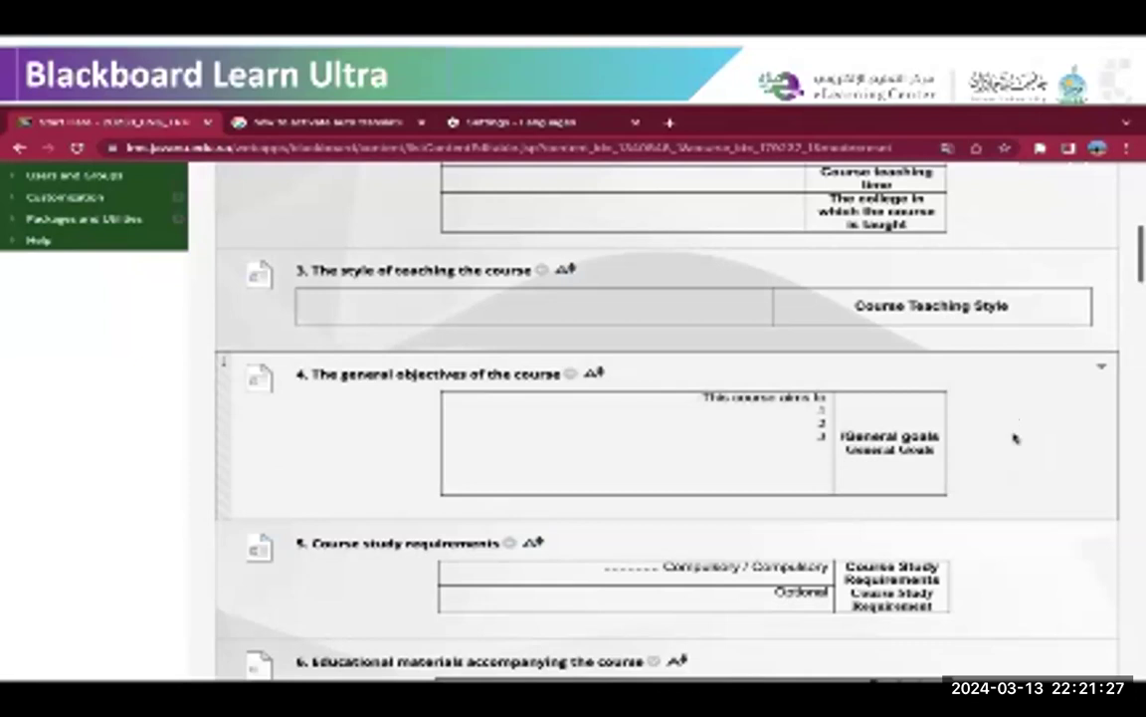
pyautogui.scroll(-1, 1015, 438)
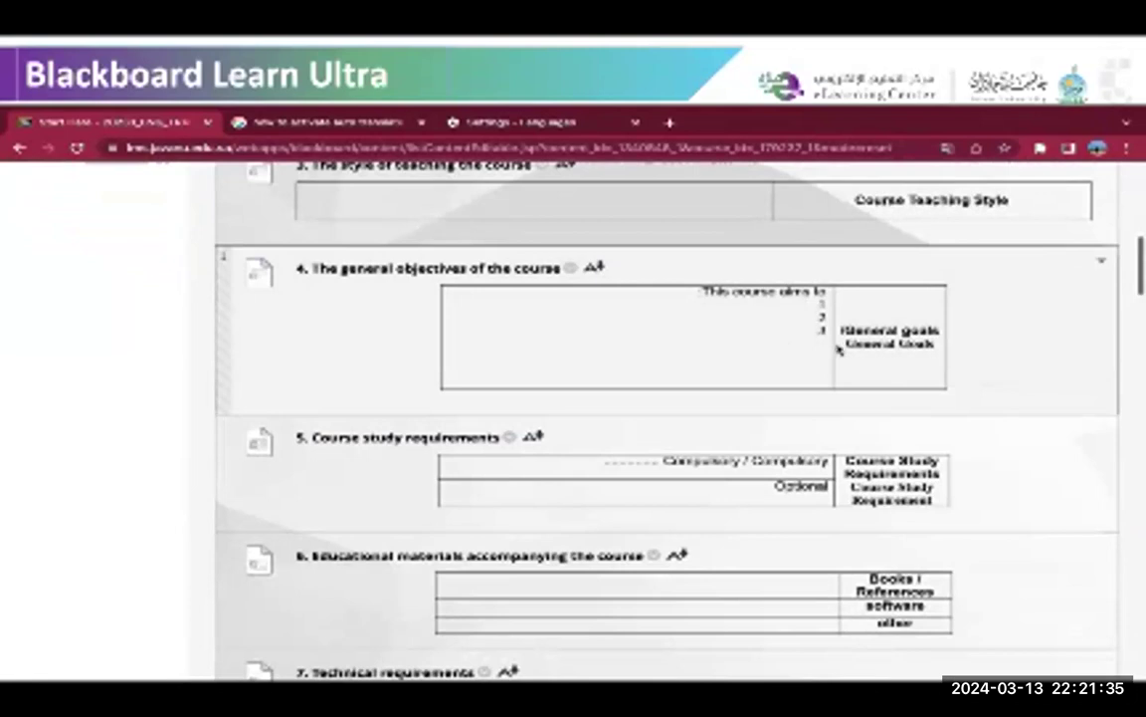
pyautogui.scroll(-1, 975, 433)
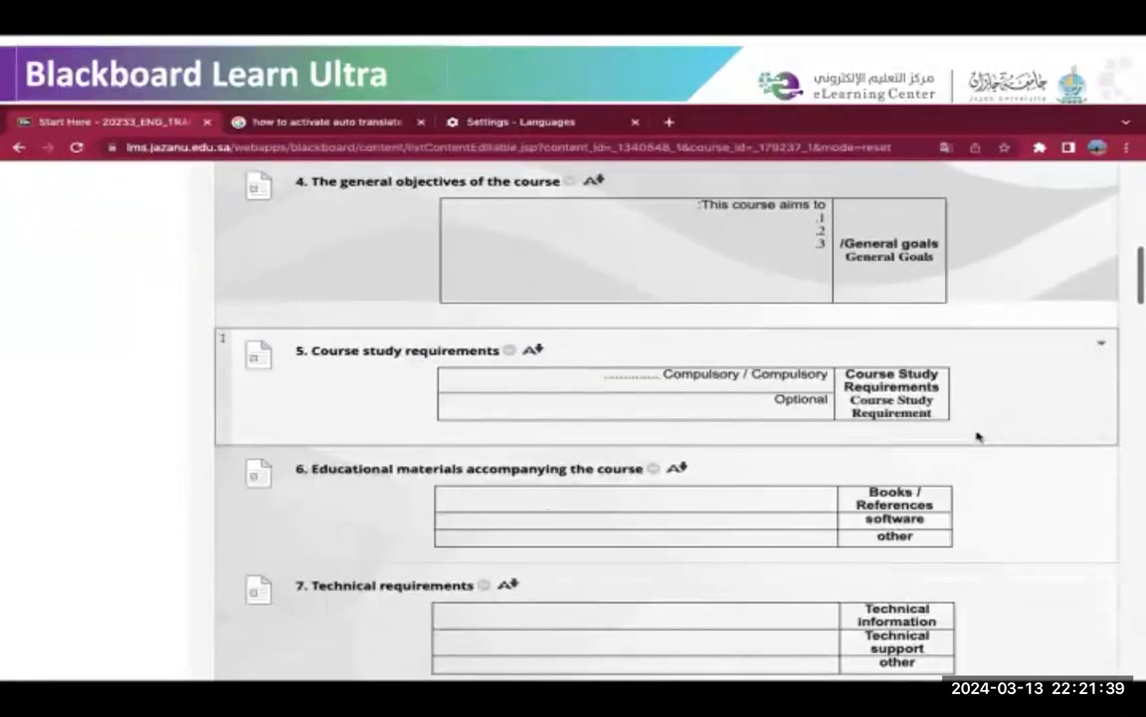
pyautogui.scroll(-1, 978, 435)
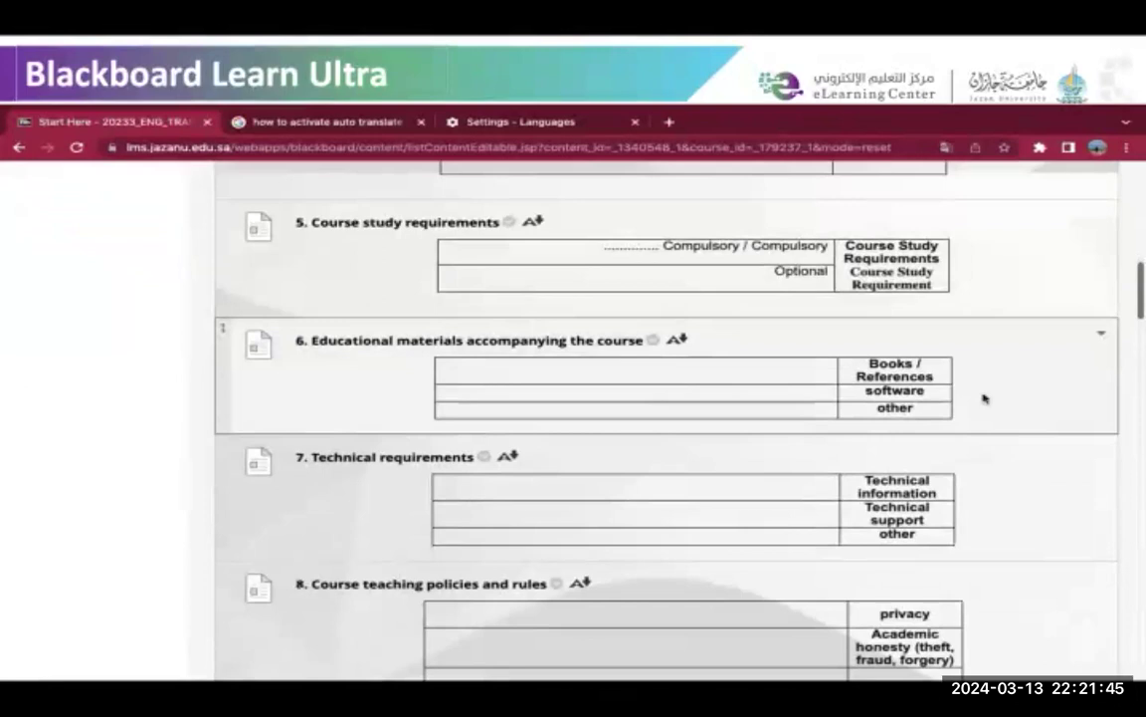
pyautogui.scroll(-1, 983, 398)
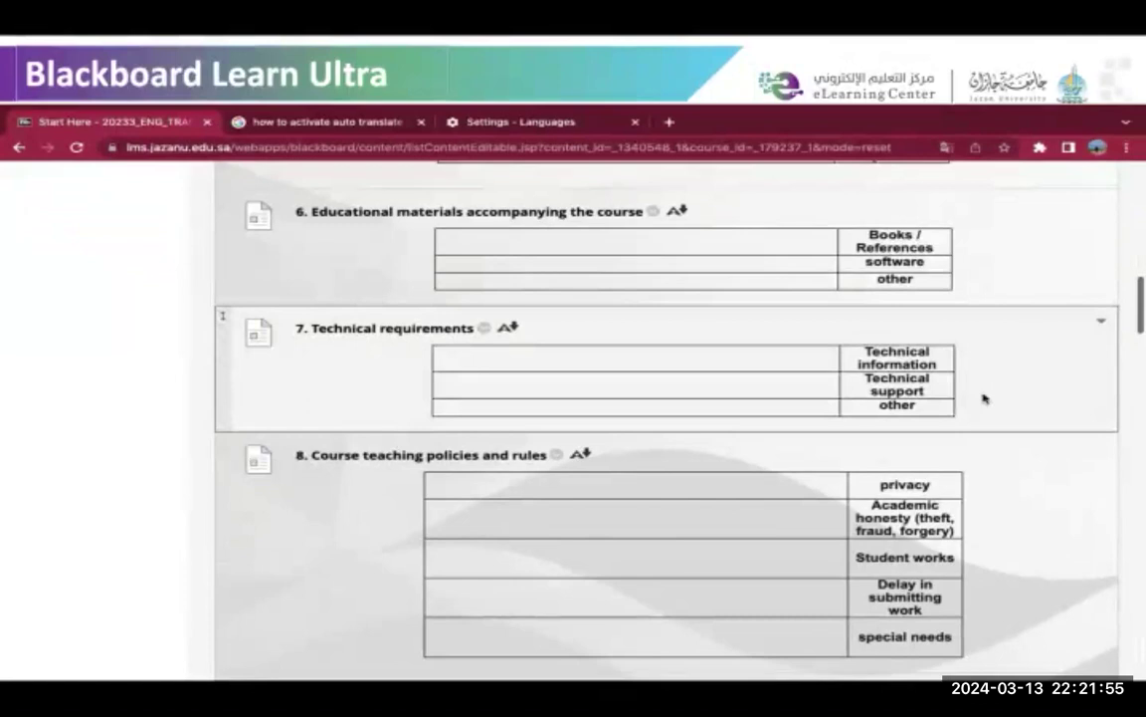
pyautogui.scroll(-3, 983, 398)
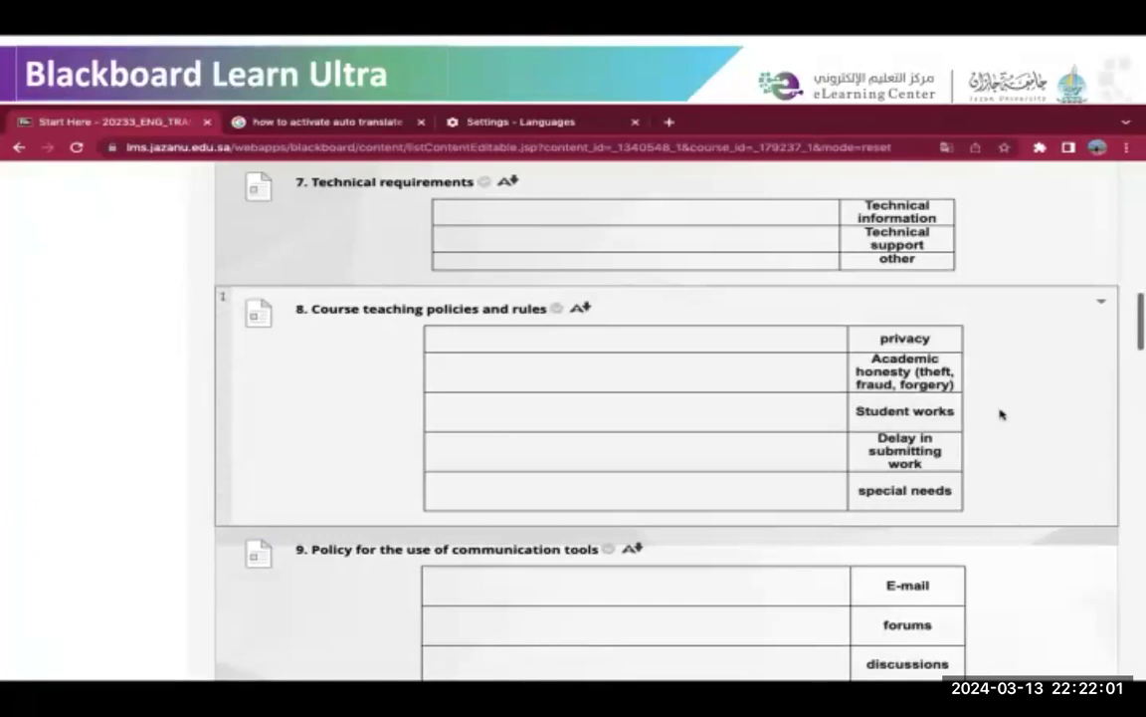
pyautogui.scroll(-2, 1001, 414)
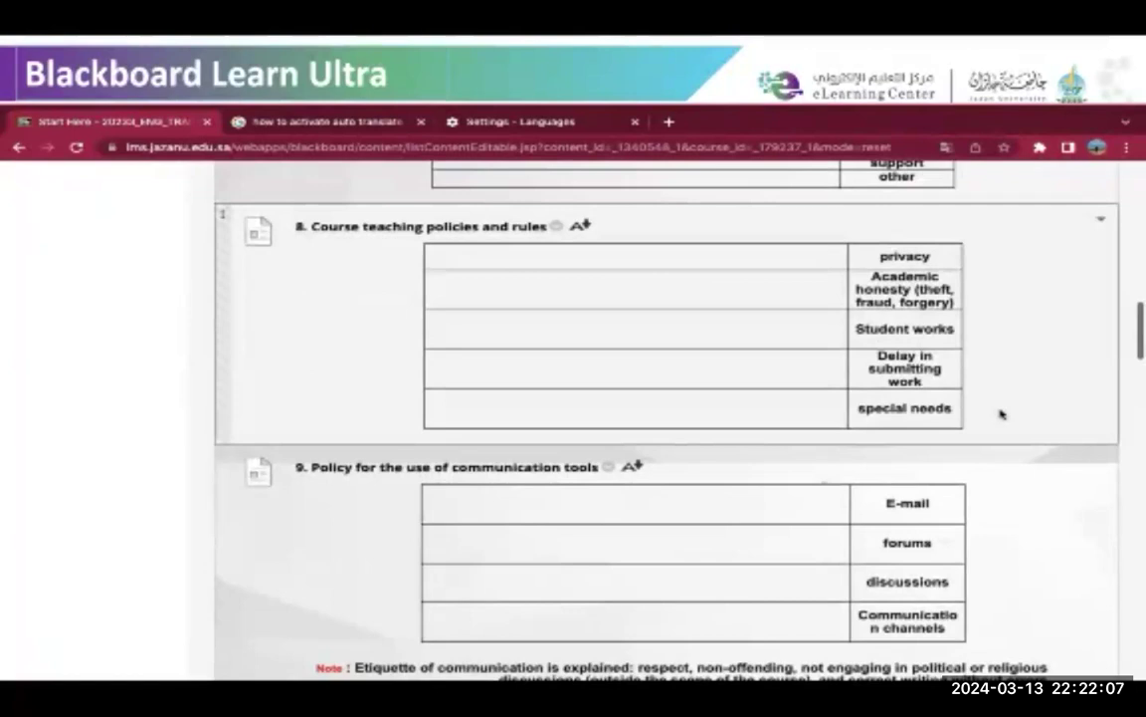
pyautogui.scroll(-4, 1001, 414)
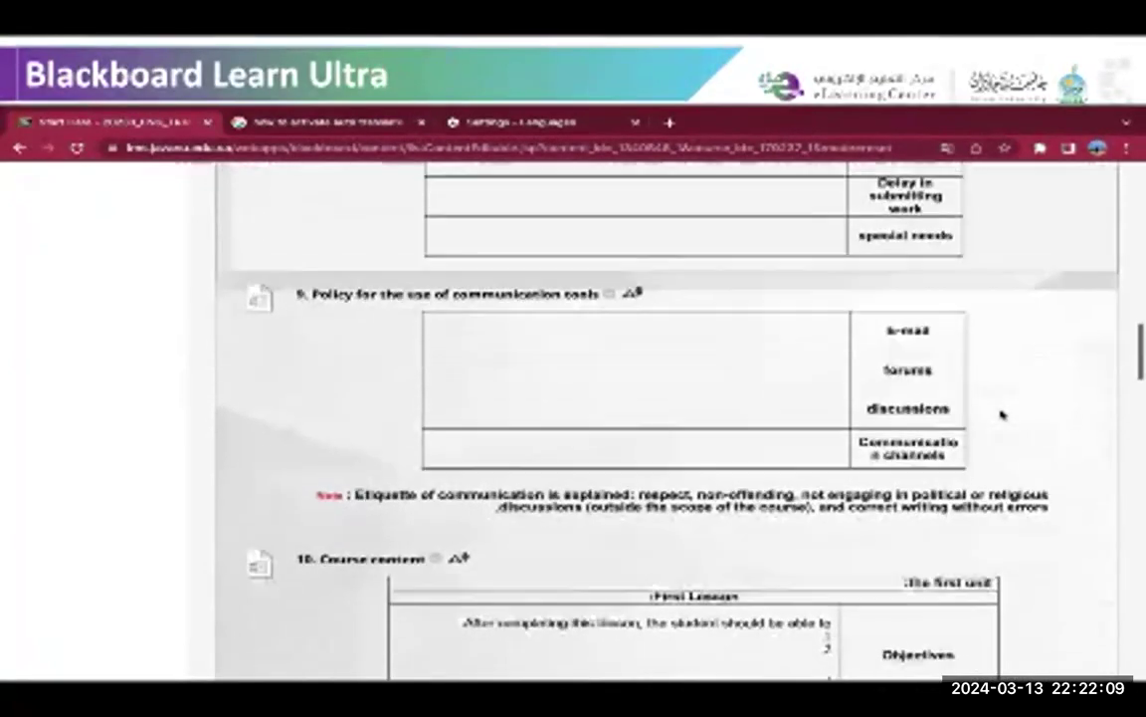
pyautogui.scroll(-2, 1001, 414)
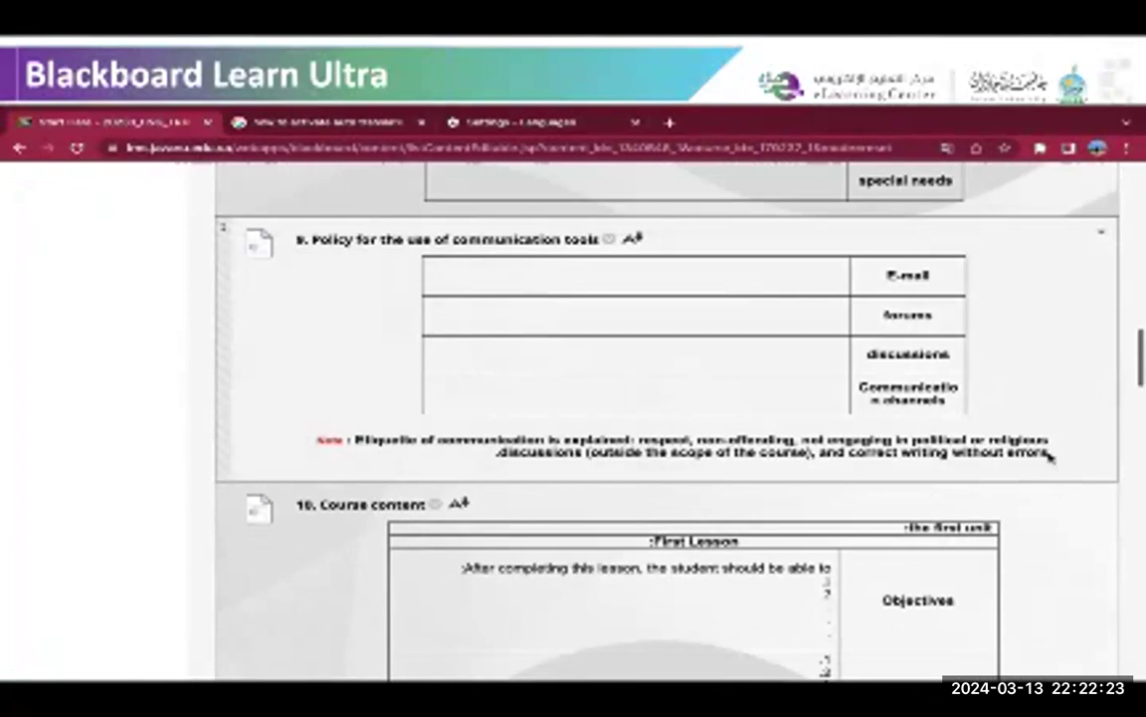
# Review the Start Here page's sections on course content, evaluation policy, course schedule and the time plan for the course.
pyautogui.scroll(-1, 1050, 455)
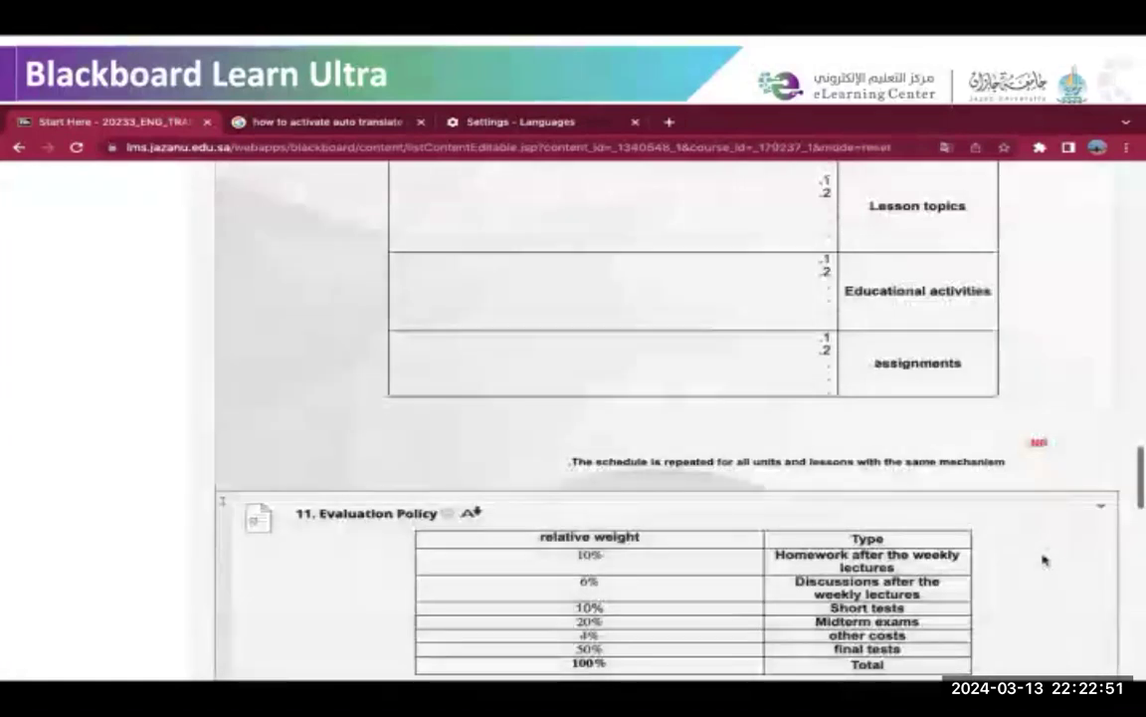
pyautogui.scroll(-3, 1043, 560)
pyautogui.scroll(-1, 1043, 561)
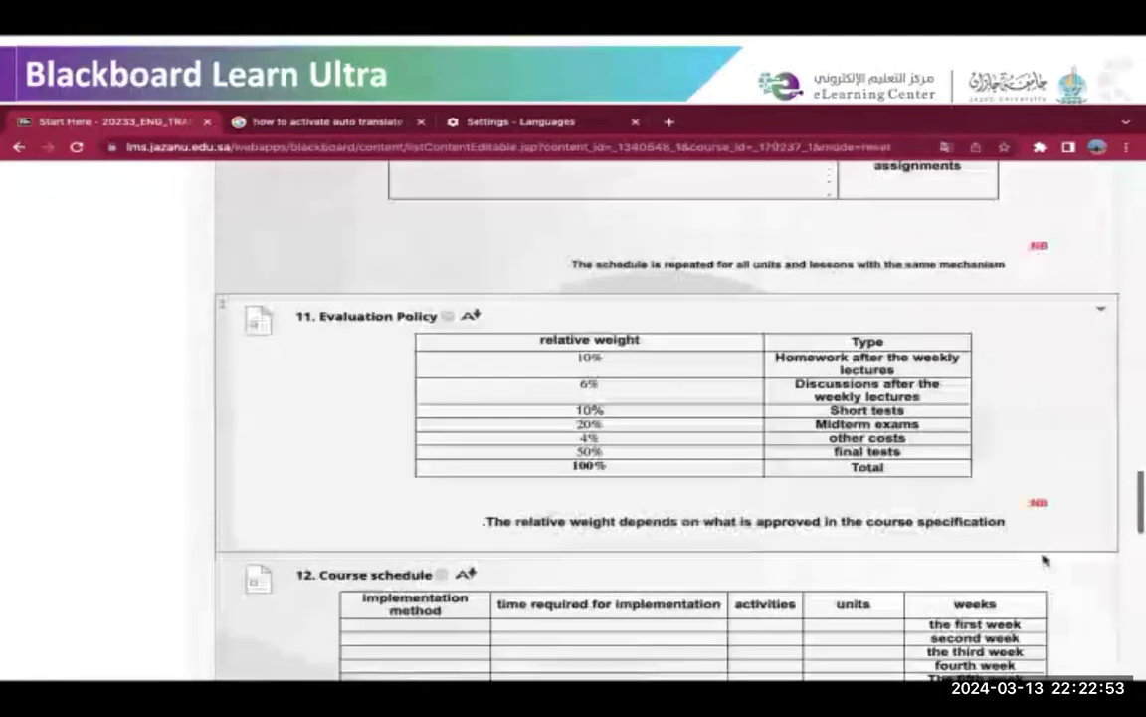
pyautogui.scroll(-1, 1042, 560)
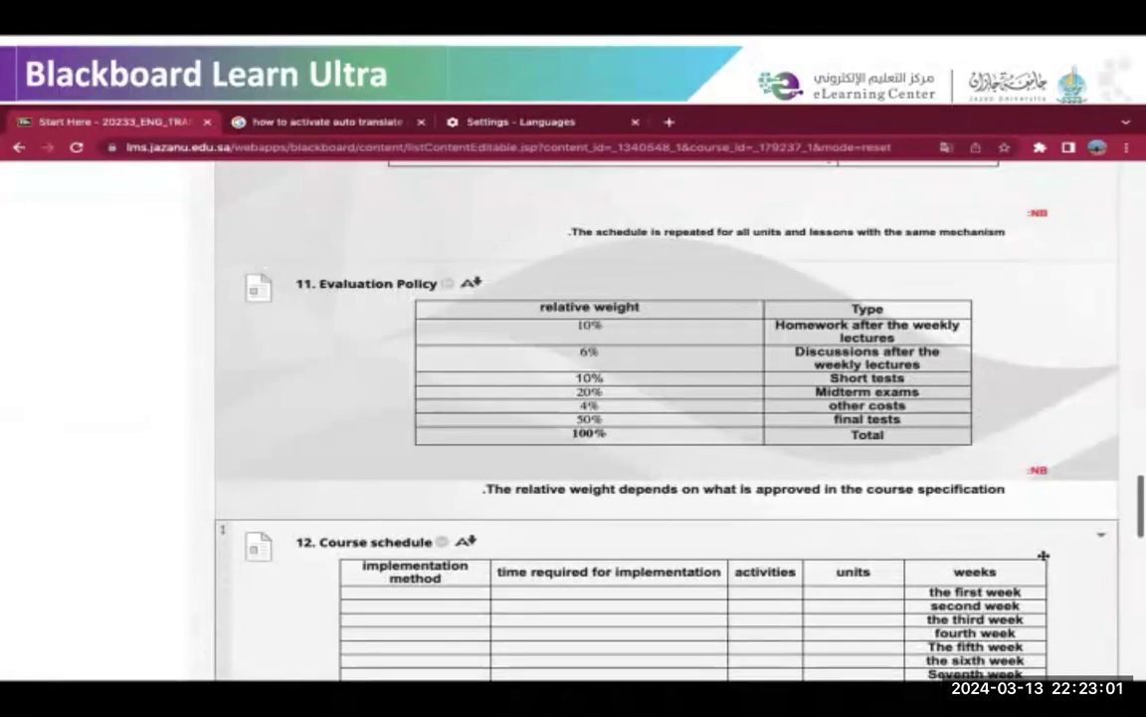
pyautogui.scroll(-5, 1043, 556)
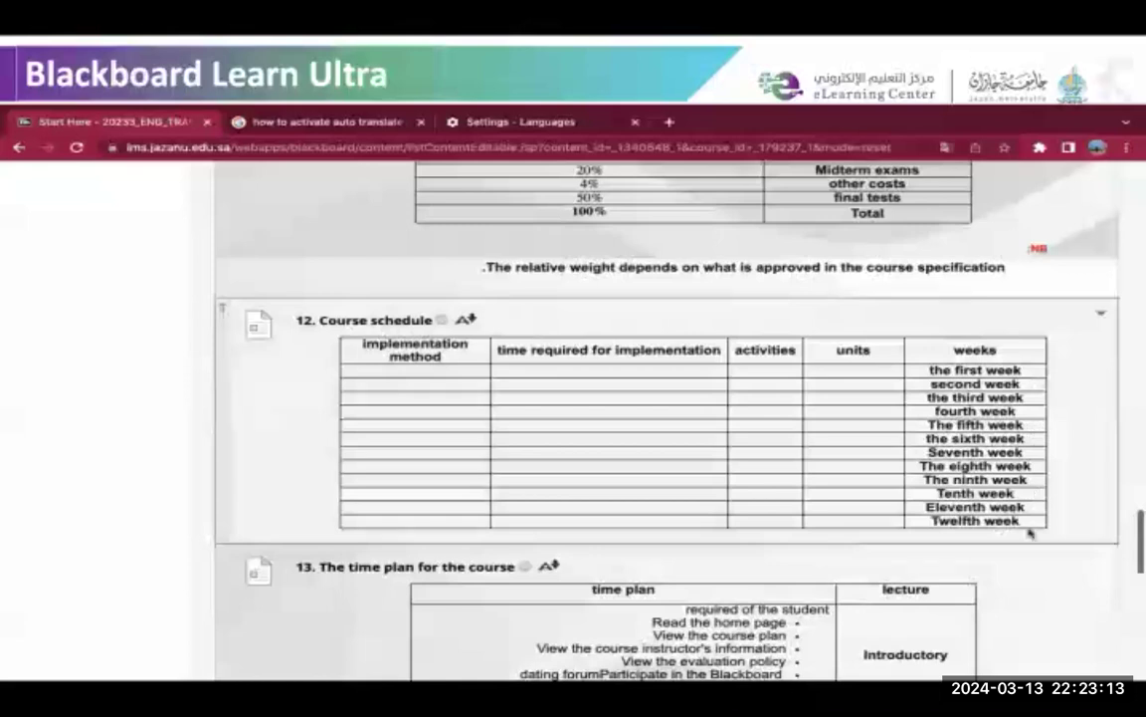
pyautogui.scroll(-3, 1030, 533)
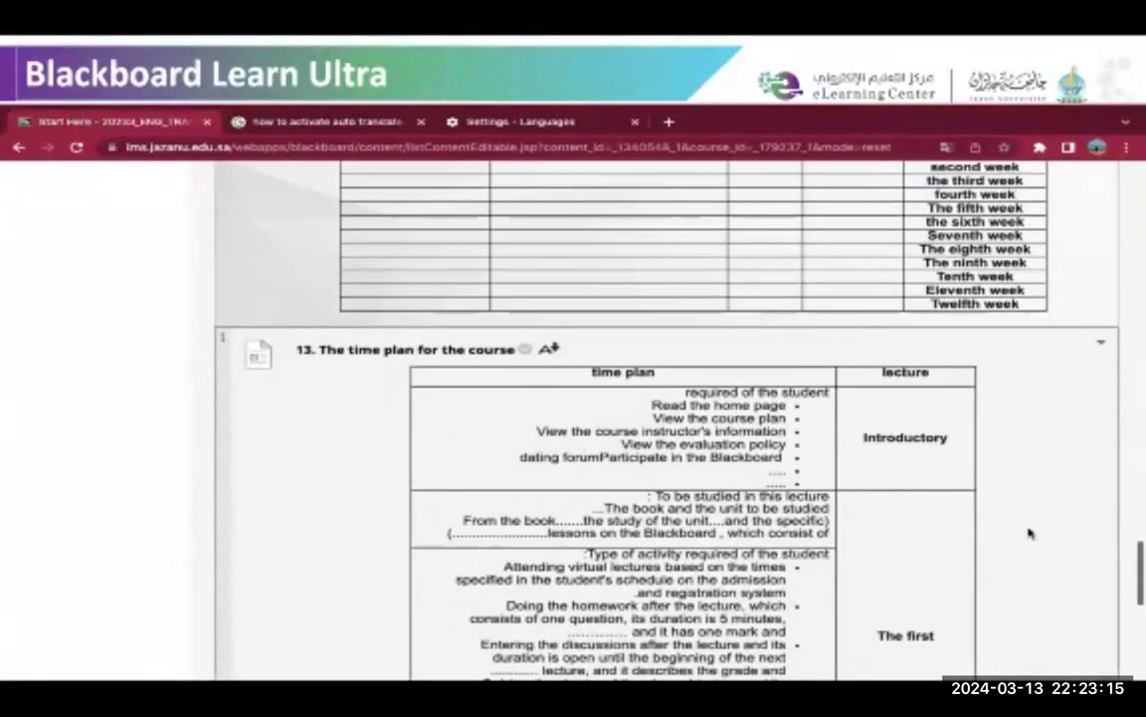
pyautogui.scroll(-2, 1030, 533)
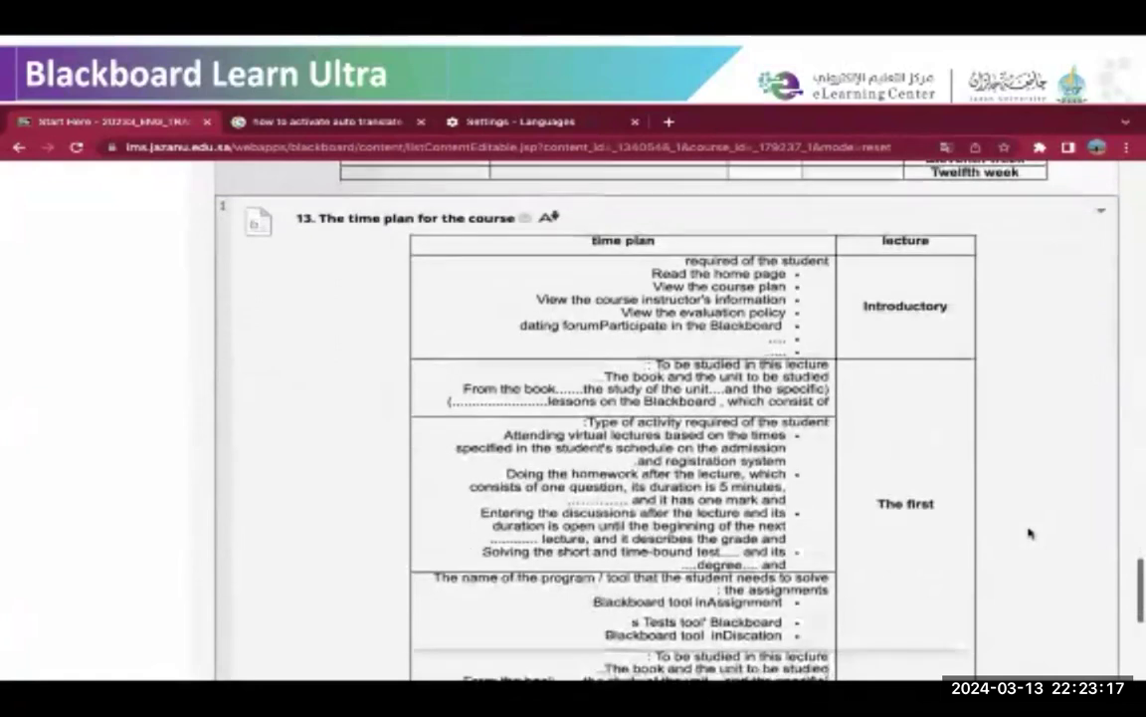
pyautogui.scroll(-1, 1030, 533)
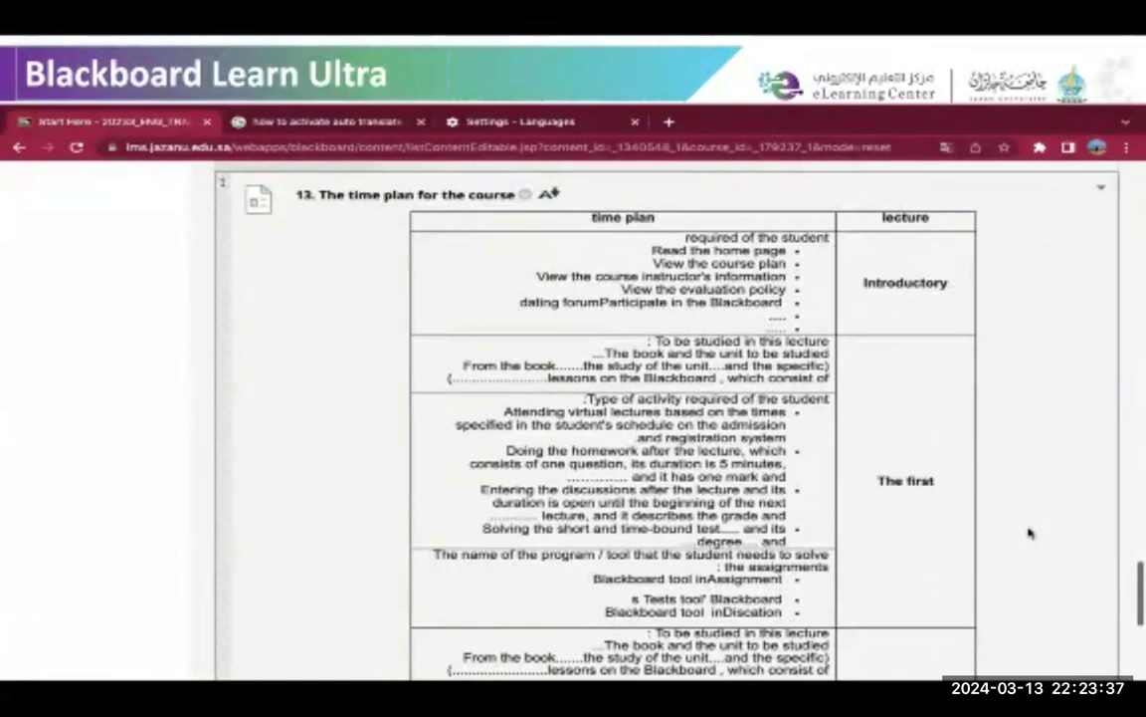
pyautogui.scroll(-2, 1029, 532)
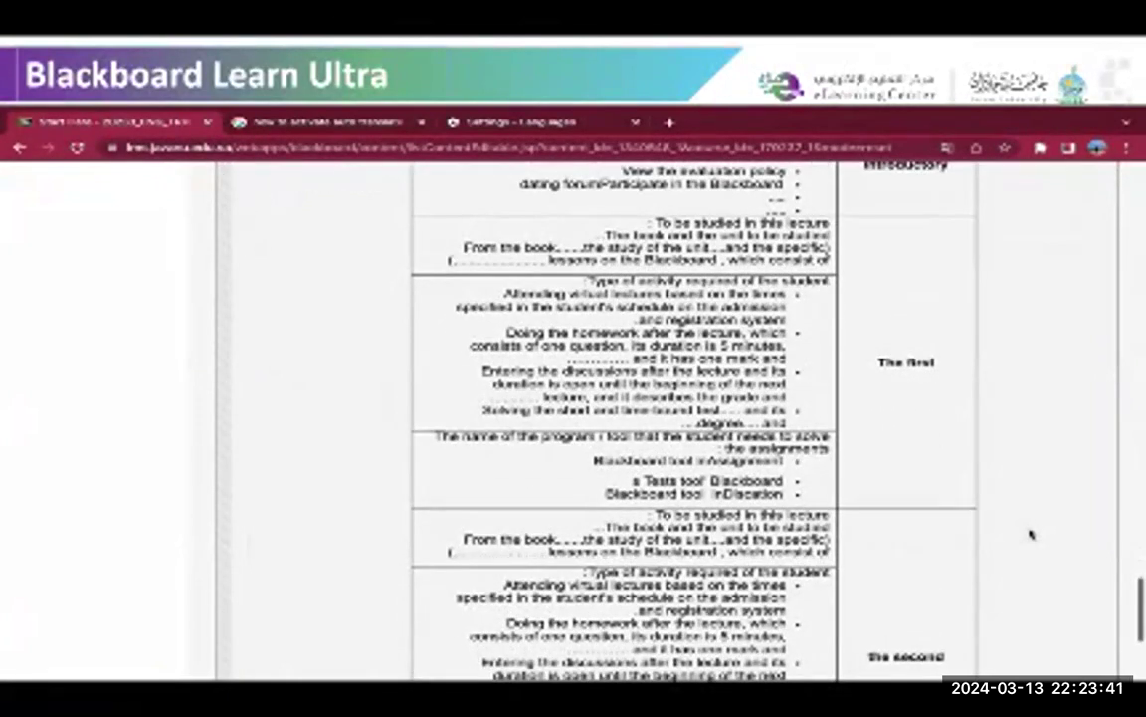
pyautogui.scroll(-2, 1030, 534)
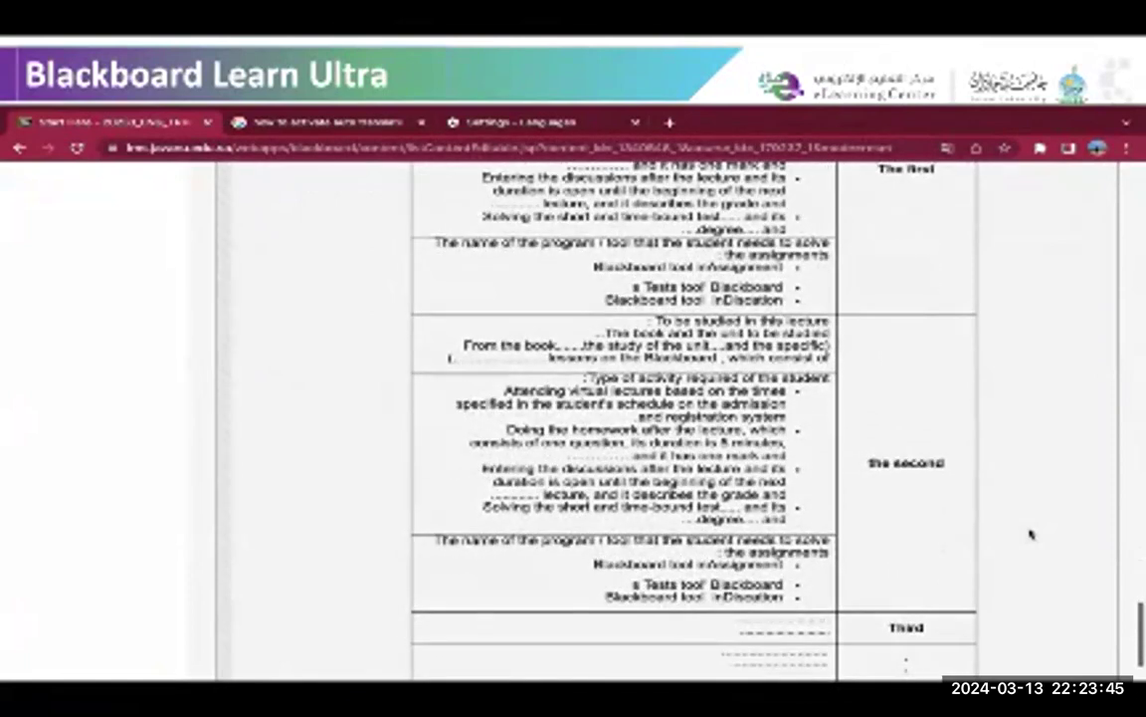
pyautogui.scroll(-1, 1030, 535)
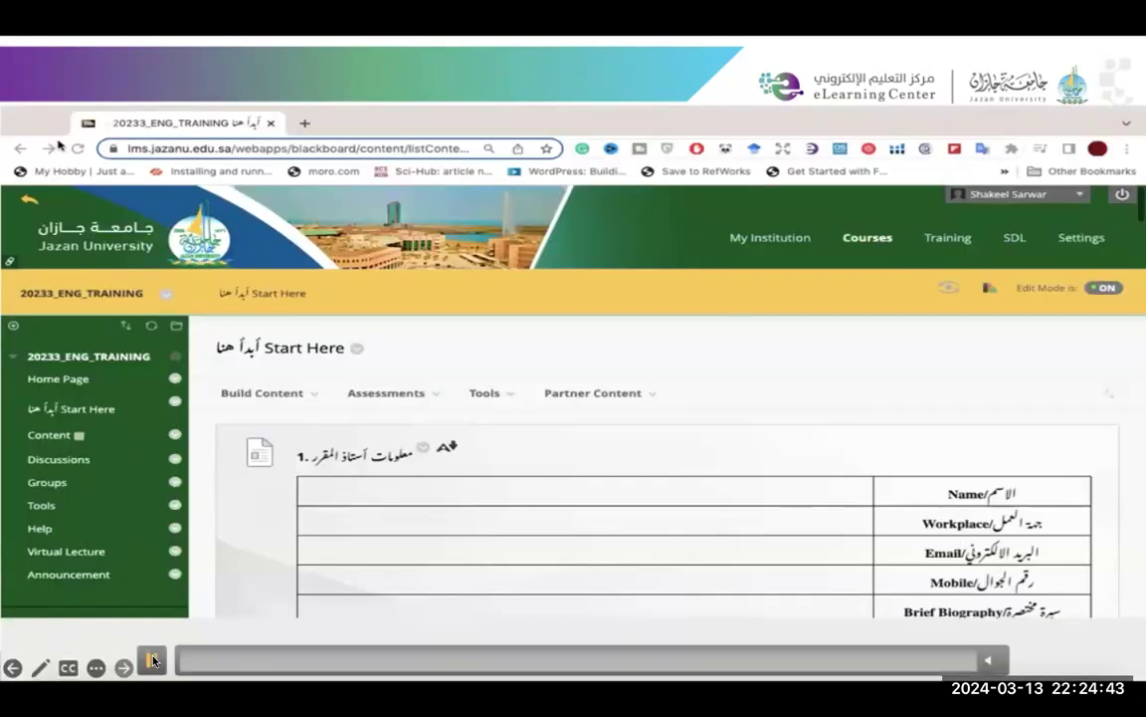
# Open the Start Here item on instructor information for editing and go through its blank name, workplace, email, mobile and biography cells.
pyautogui.click(149, 660)
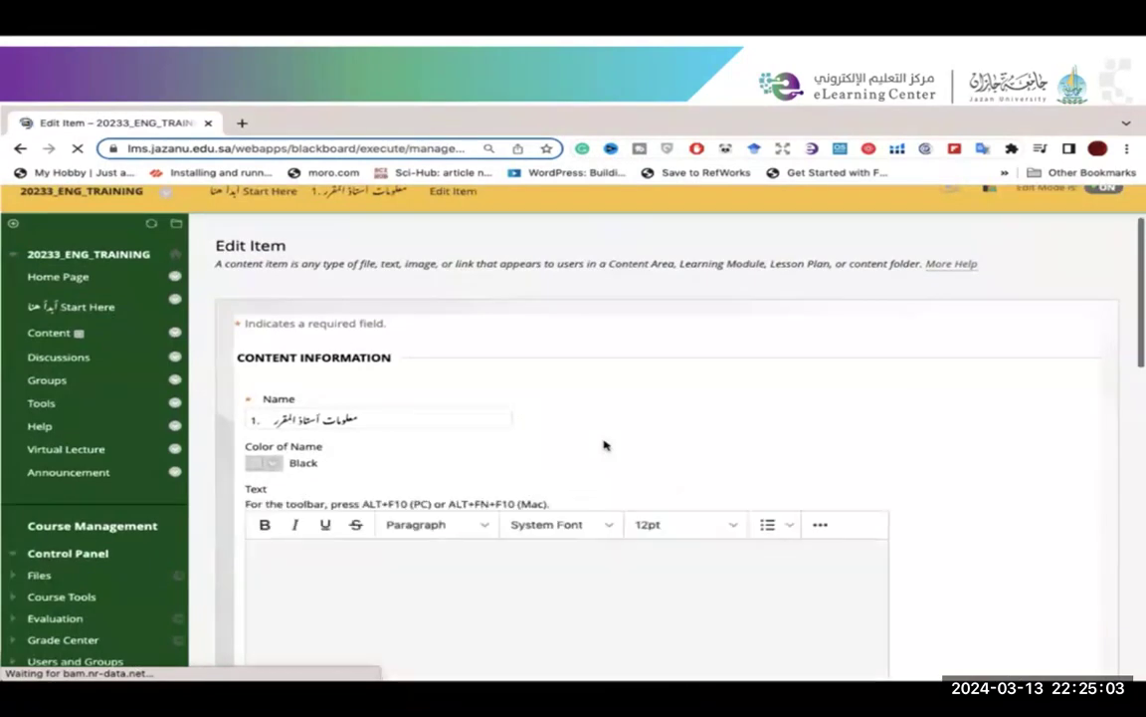
pyautogui.scroll(-2, 603, 445)
pyautogui.click(651, 431)
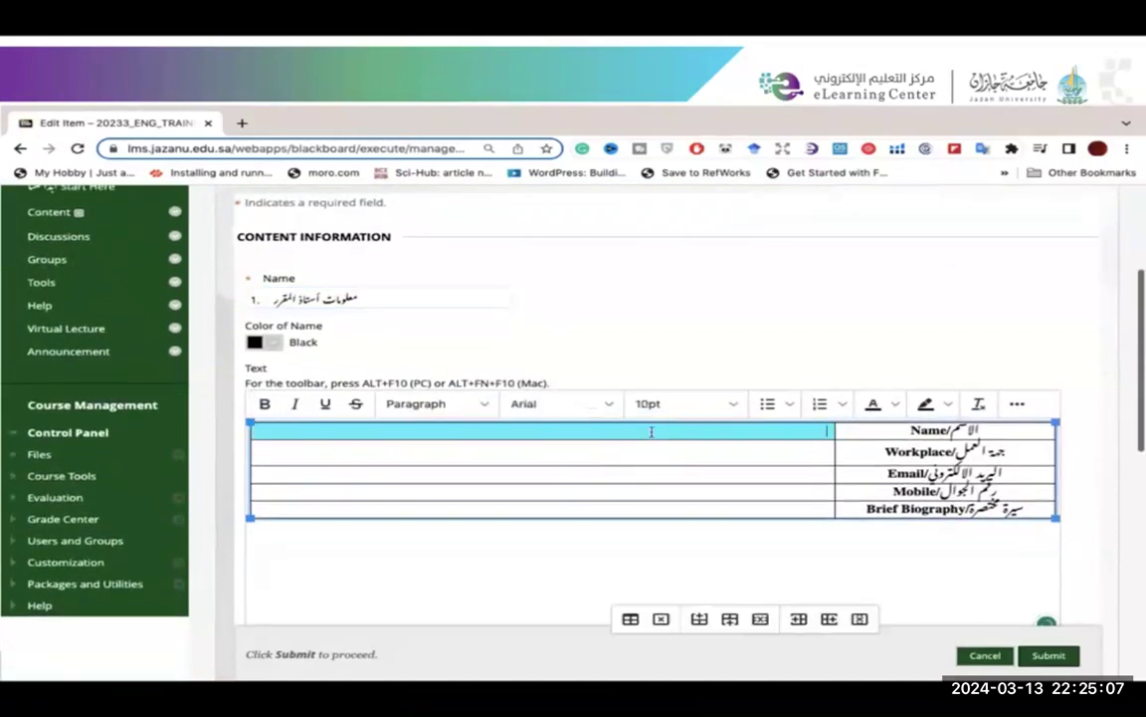
pyautogui.click(672, 449)
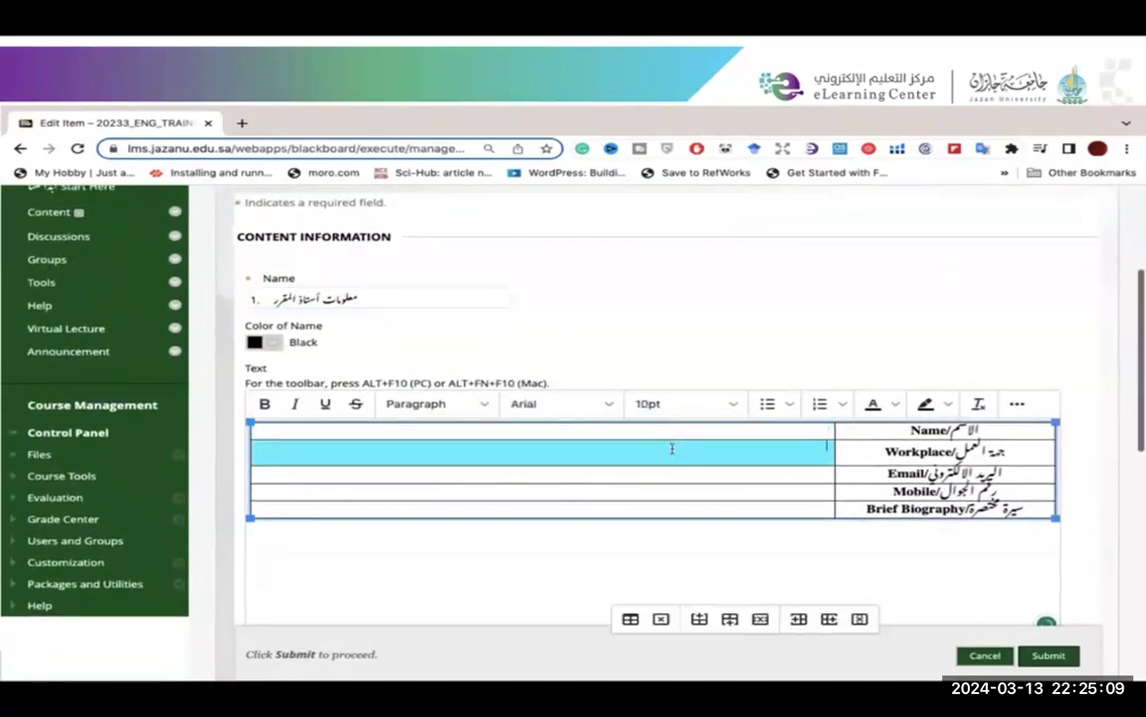
pyautogui.click(678, 471)
pyautogui.click(684, 487)
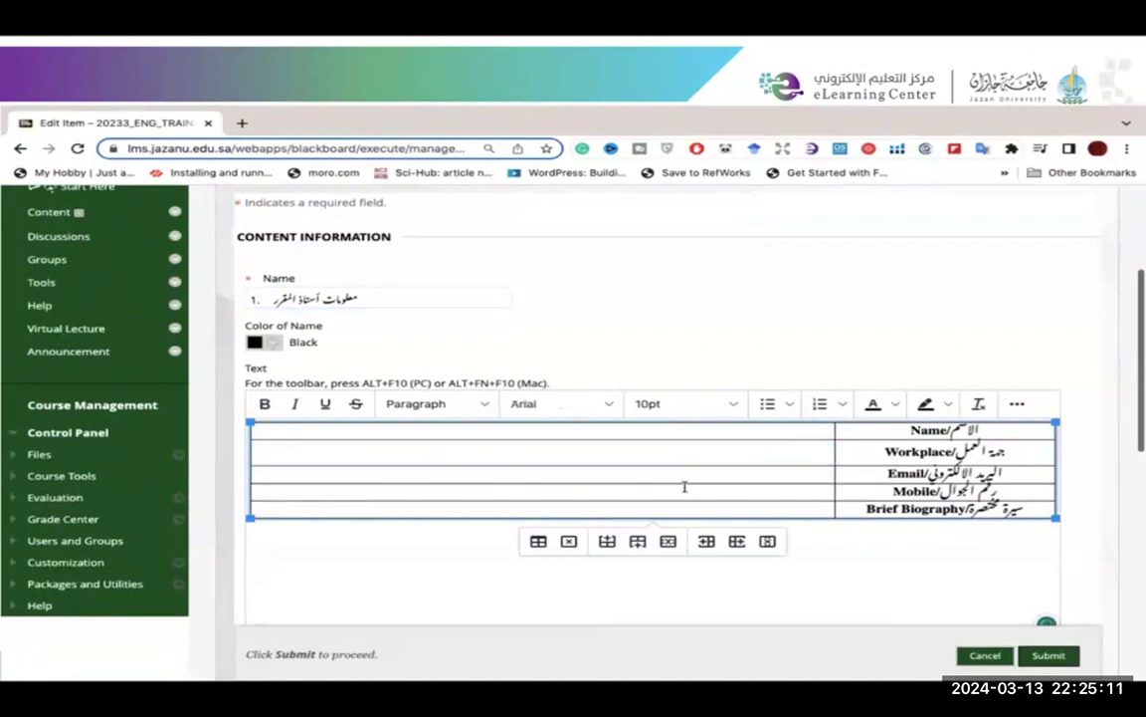
pyautogui.click(687, 492)
pyautogui.click(696, 507)
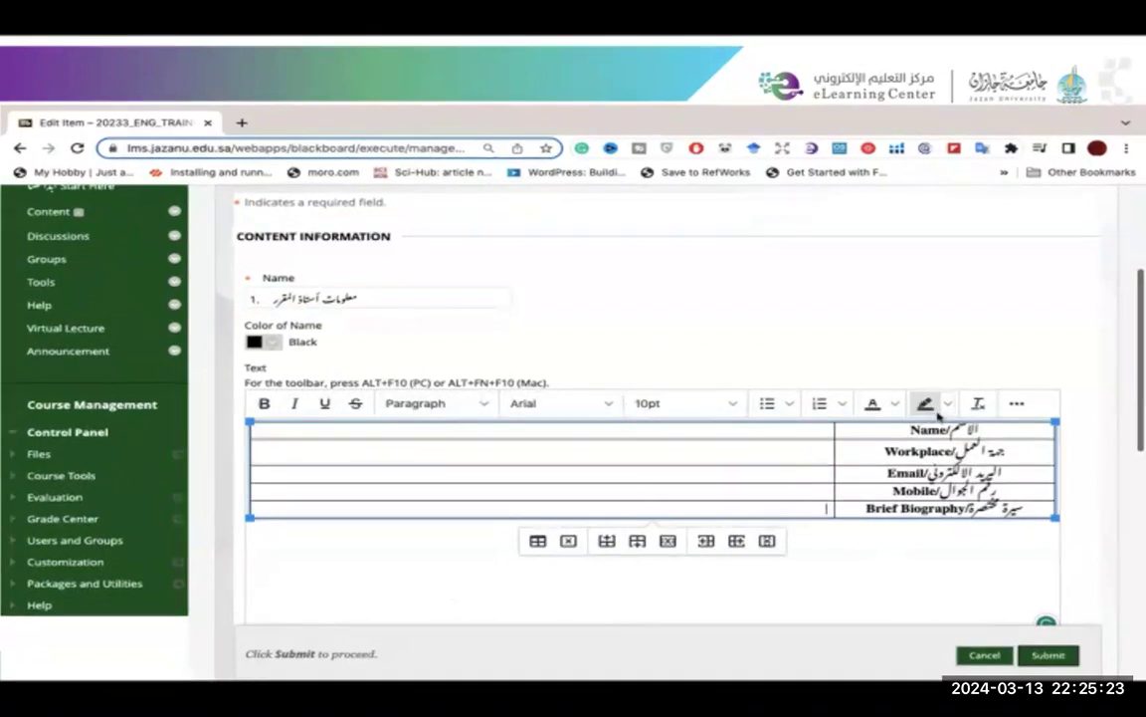
# Check the instructor information item's attachment and standard options, then submit the item.
pyautogui.scroll(-5, 904, 525)
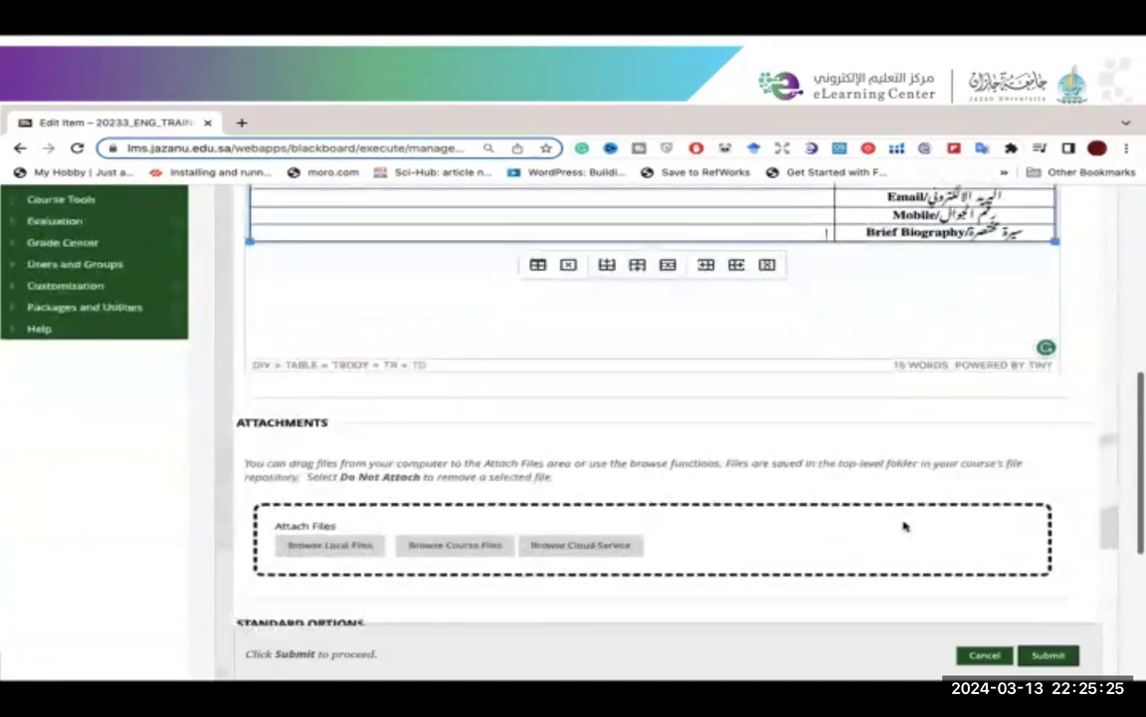
pyautogui.scroll(-3, 905, 526)
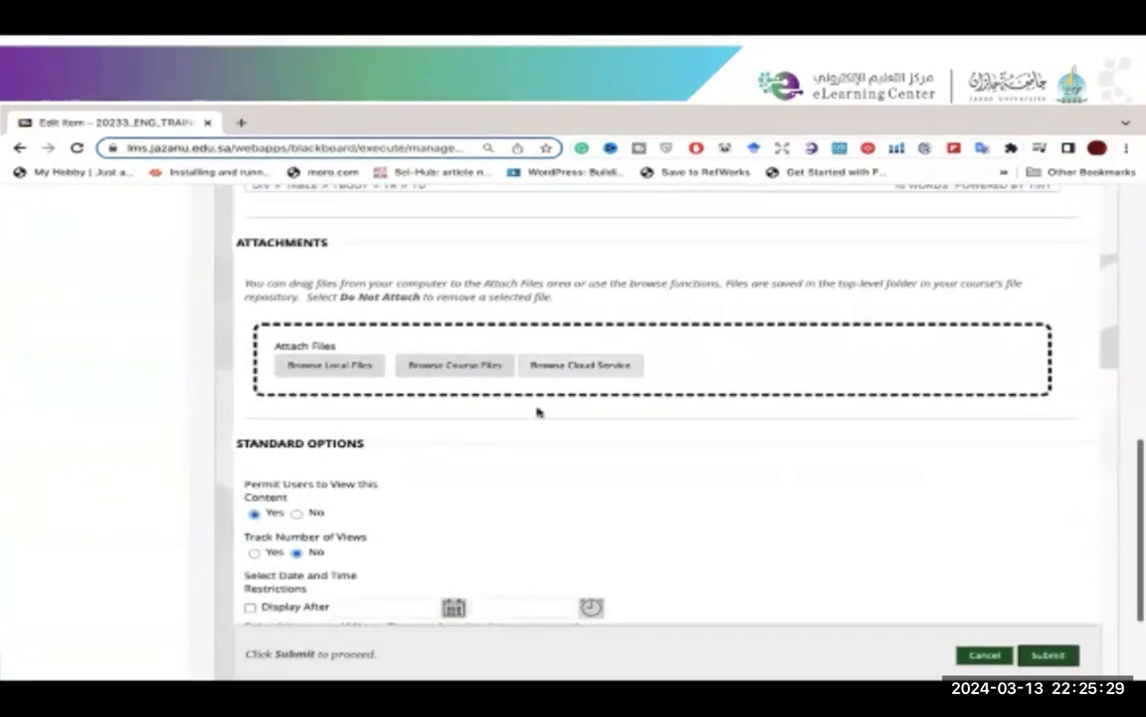
pyautogui.scroll(-2, 533, 447)
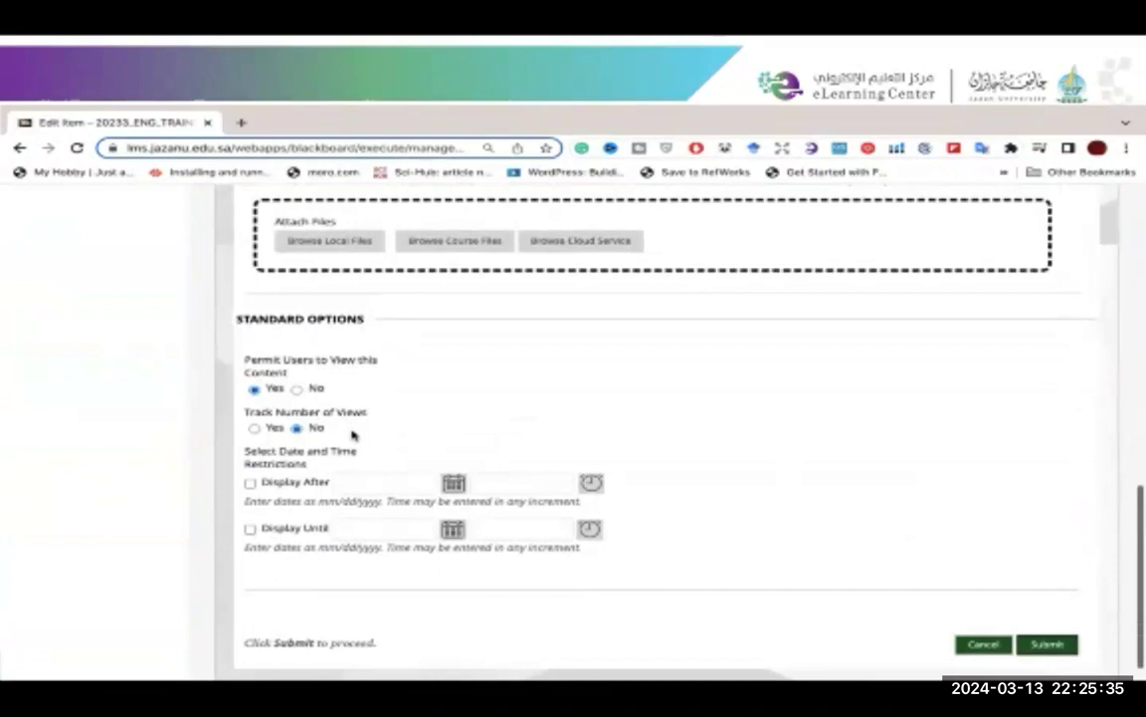
pyautogui.scroll(-1, 352, 434)
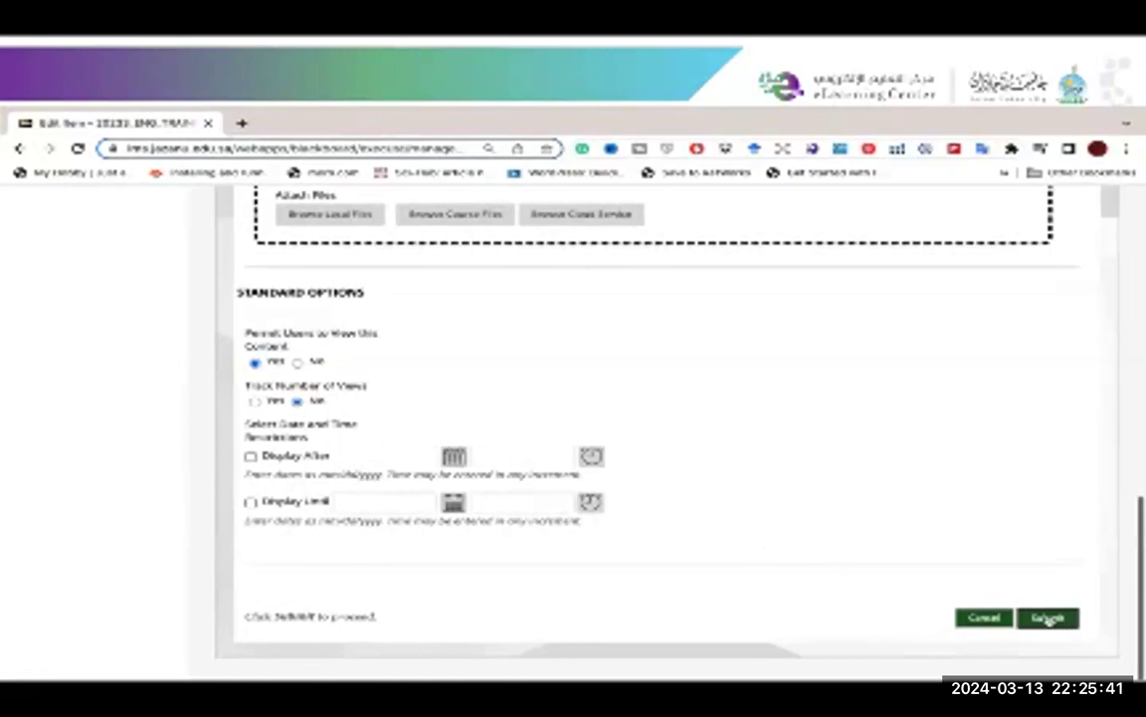
pyautogui.click(1047, 618)
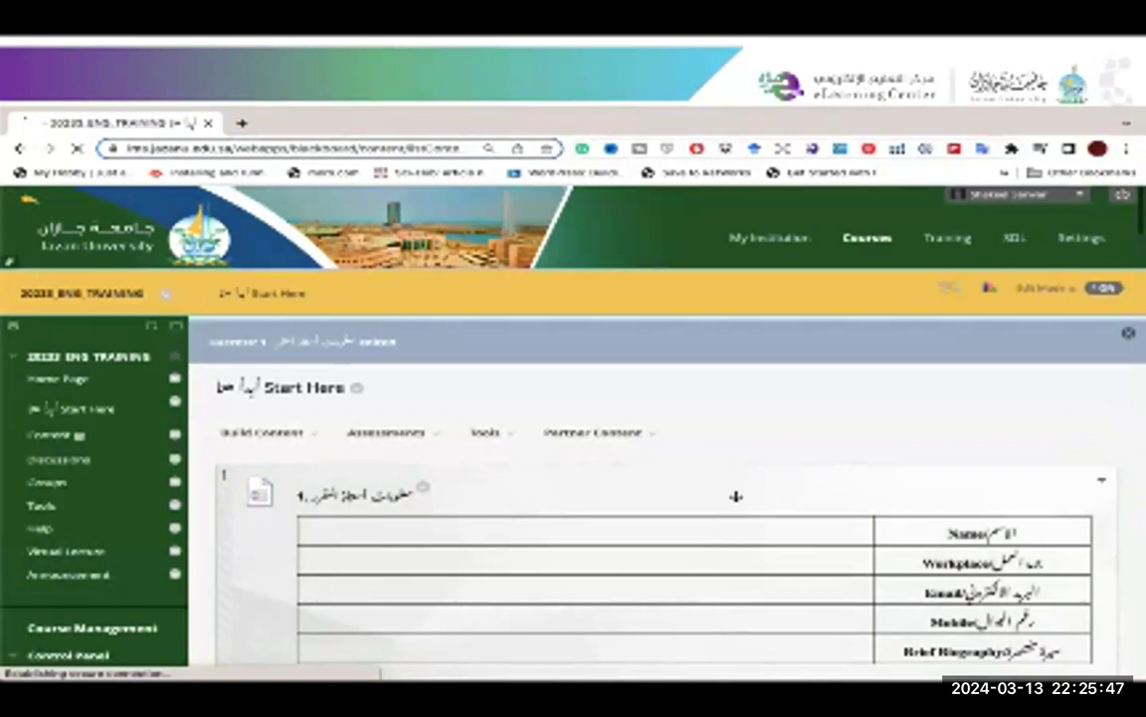
# Log out of Blackboard from the JU_ELC_20243 course's Start Here page.
pyautogui.moveTo(449, 109)
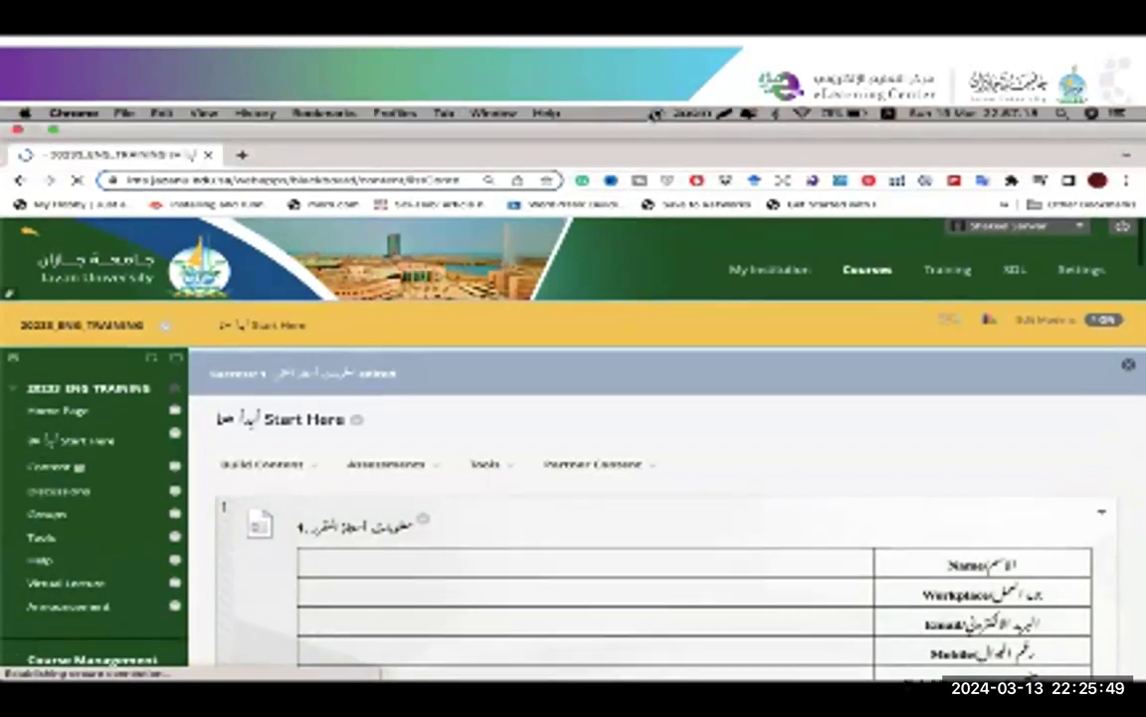
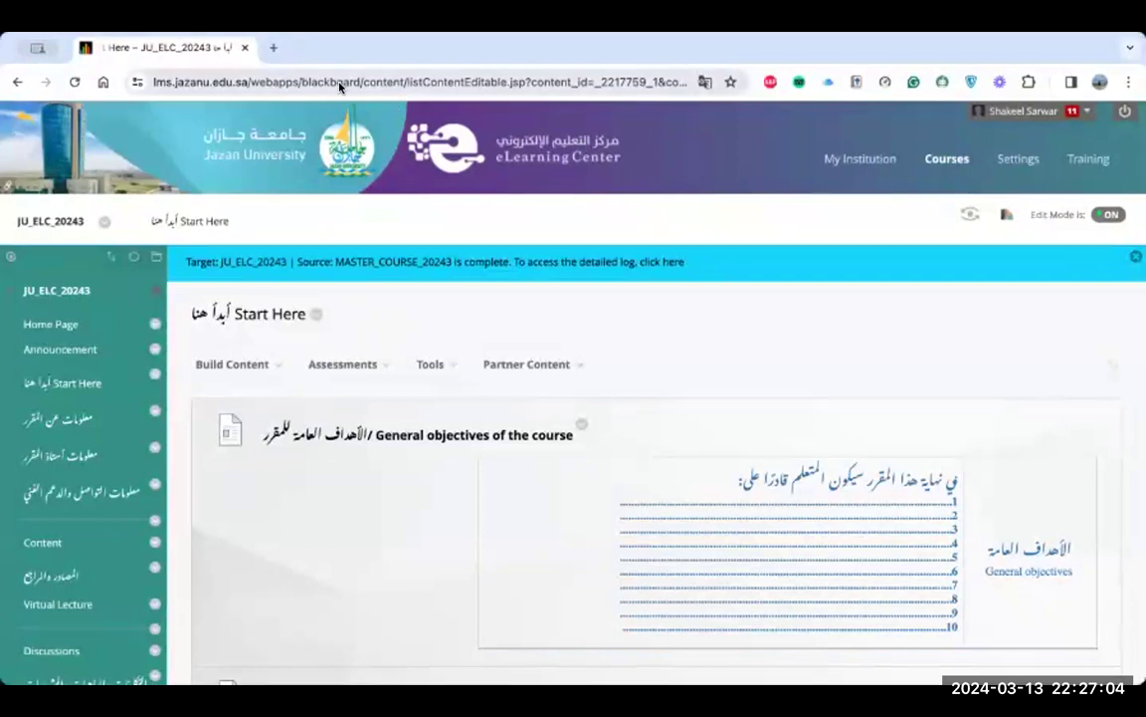
pyautogui.click(1125, 115)
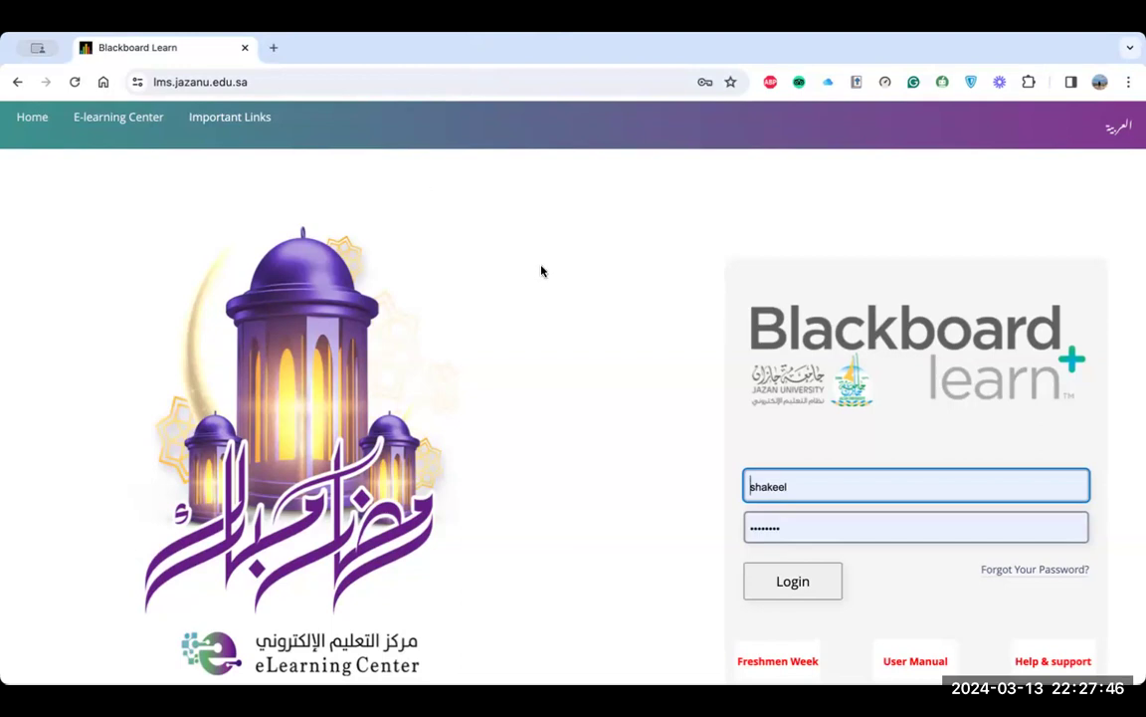
# Log in to Blackboard with the saved credentials and look over the Notifications Dashboard.
pyautogui.click(599, 528)
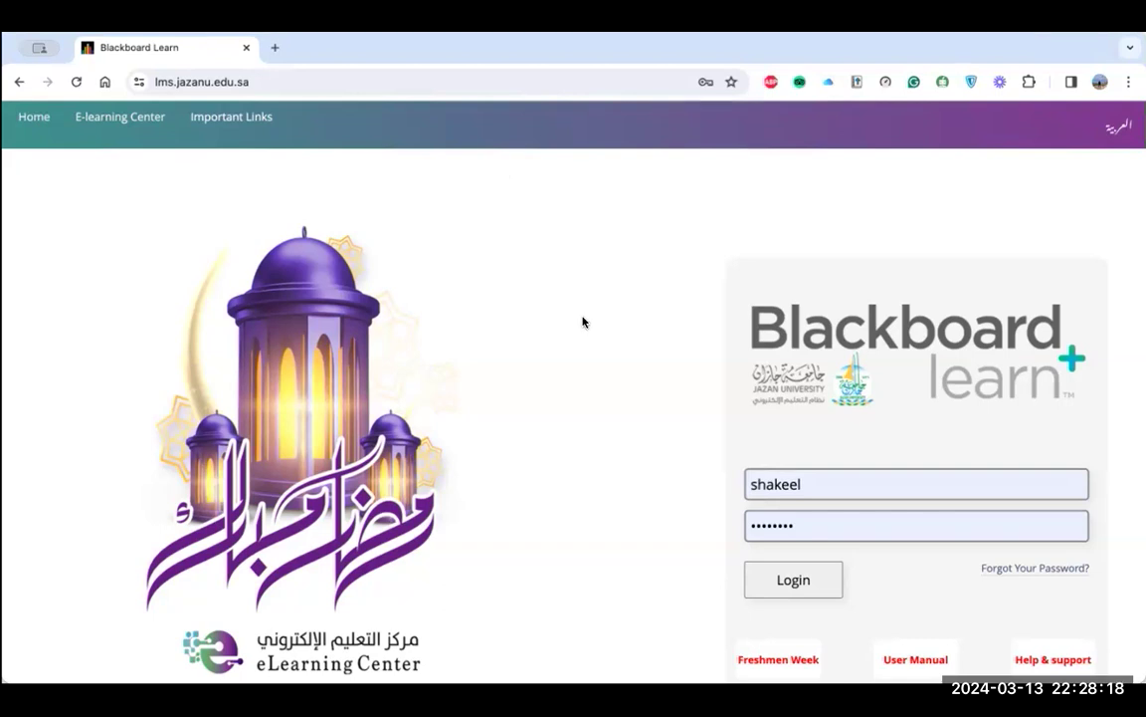
pyautogui.click(790, 587)
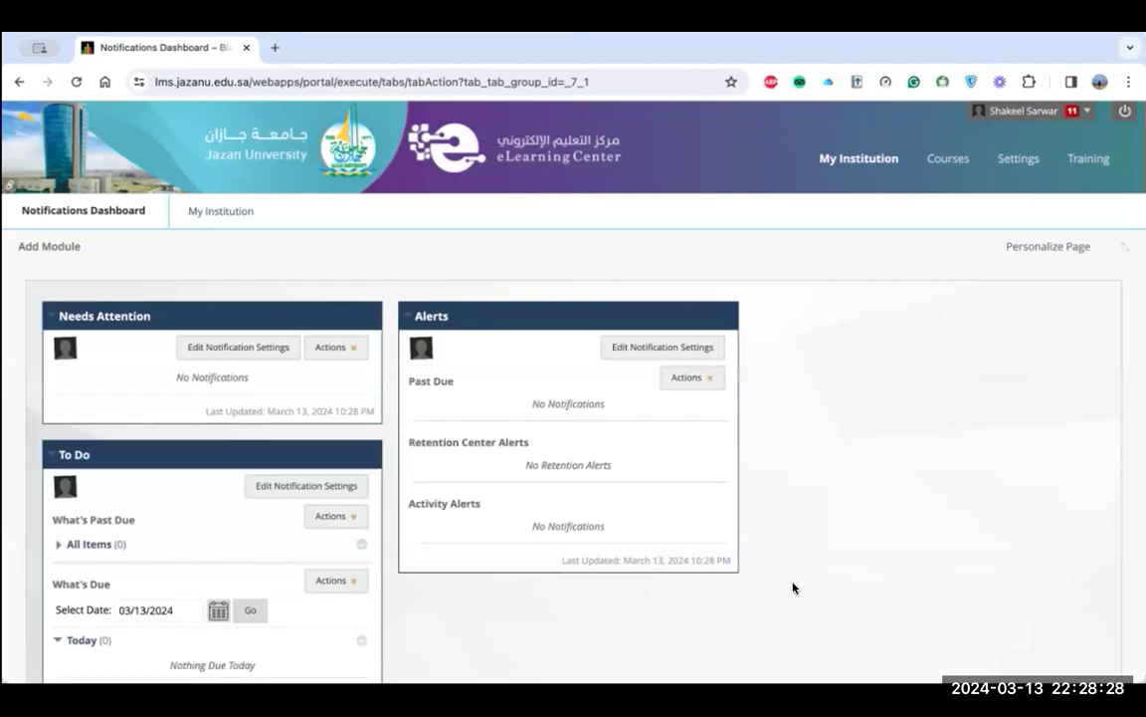
pyautogui.scroll(-1, 797, 458)
pyautogui.scroll(-3, 797, 458)
pyautogui.scroll(3, 796, 460)
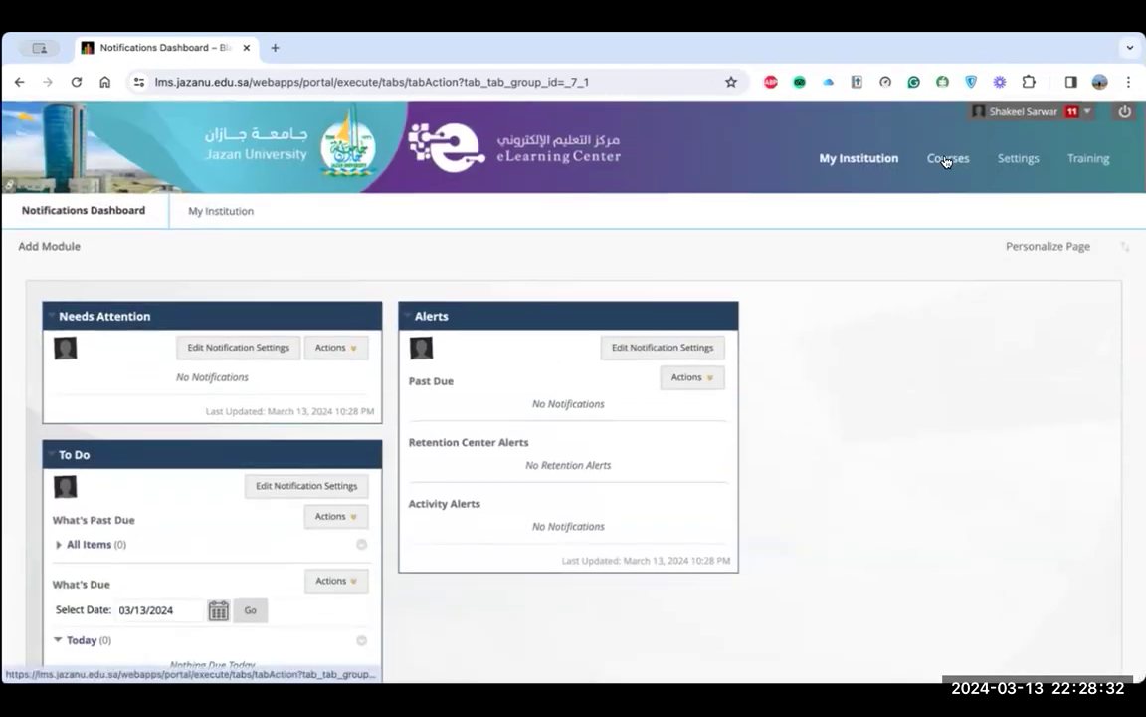
# Open the JU_ELC_20243 course from the list of courses taught as instructor.
pyautogui.click(946, 161)
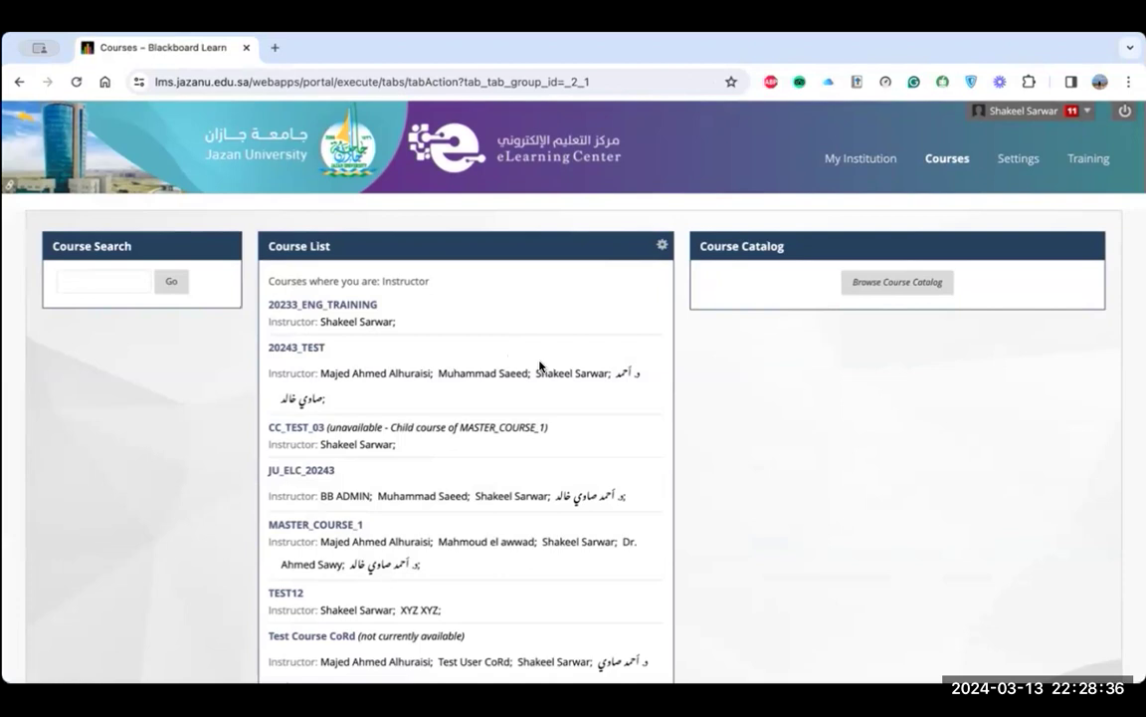
pyautogui.scroll(-2, 540, 367)
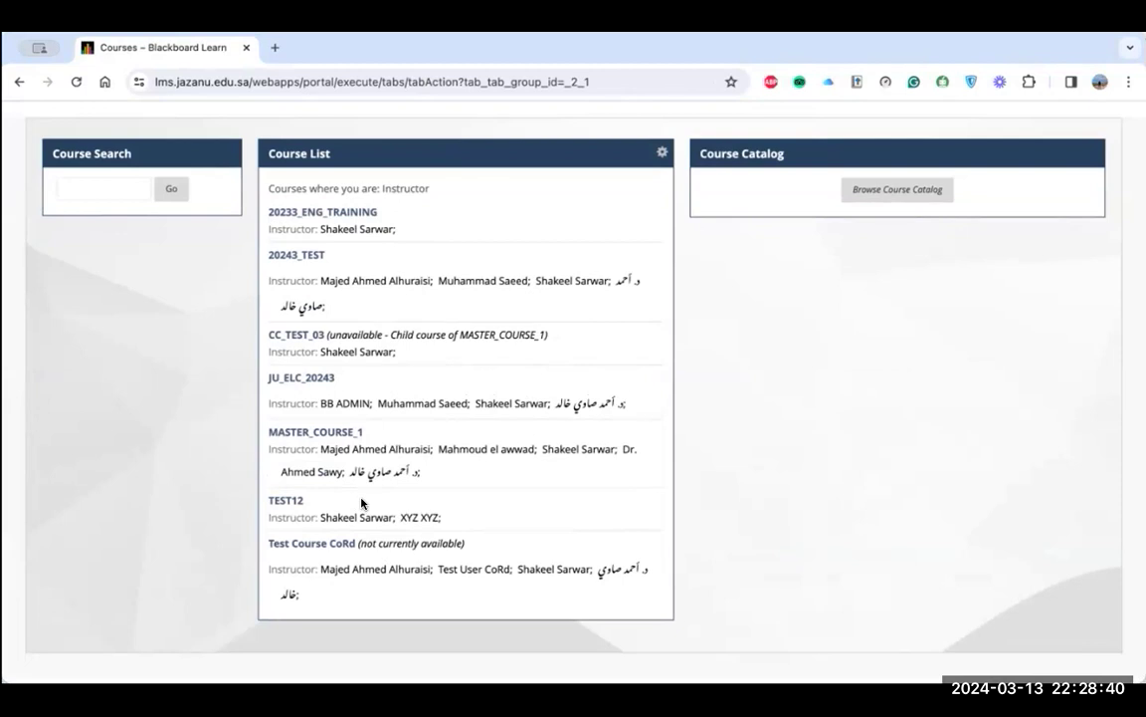
pyautogui.click(292, 379)
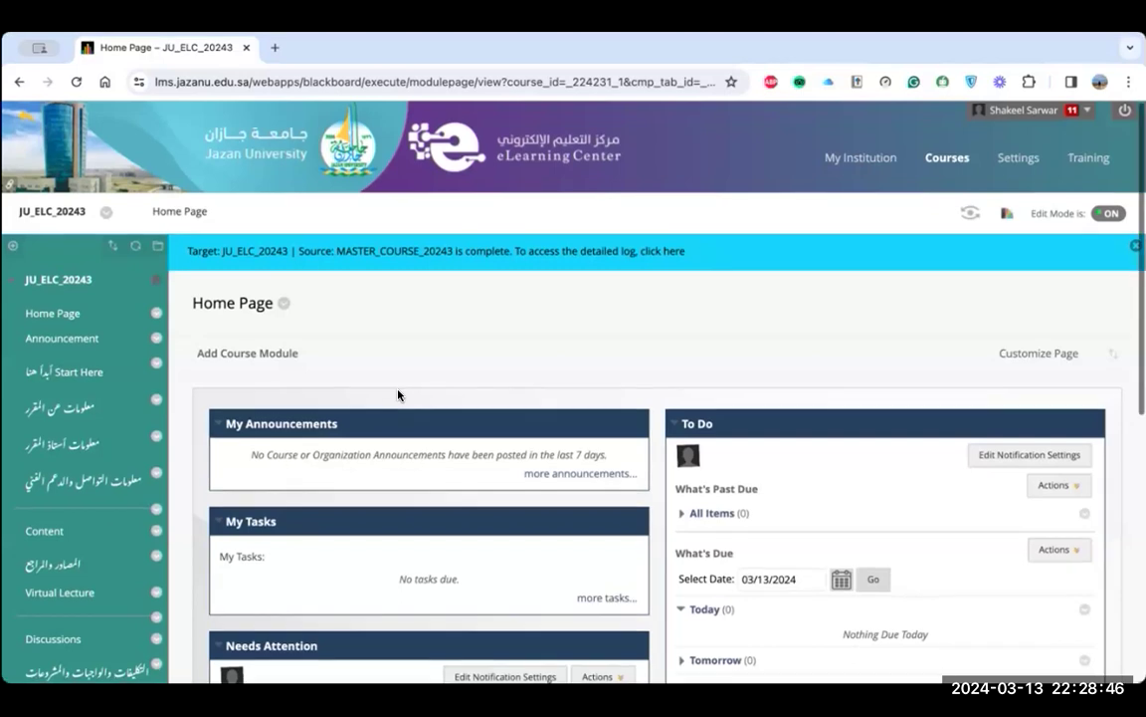
# Rename the course menu link "معلومات عن المقرر" by appending "/ Course Details" to its Arabic name and save it.
pyautogui.scroll(-1, 399, 395)
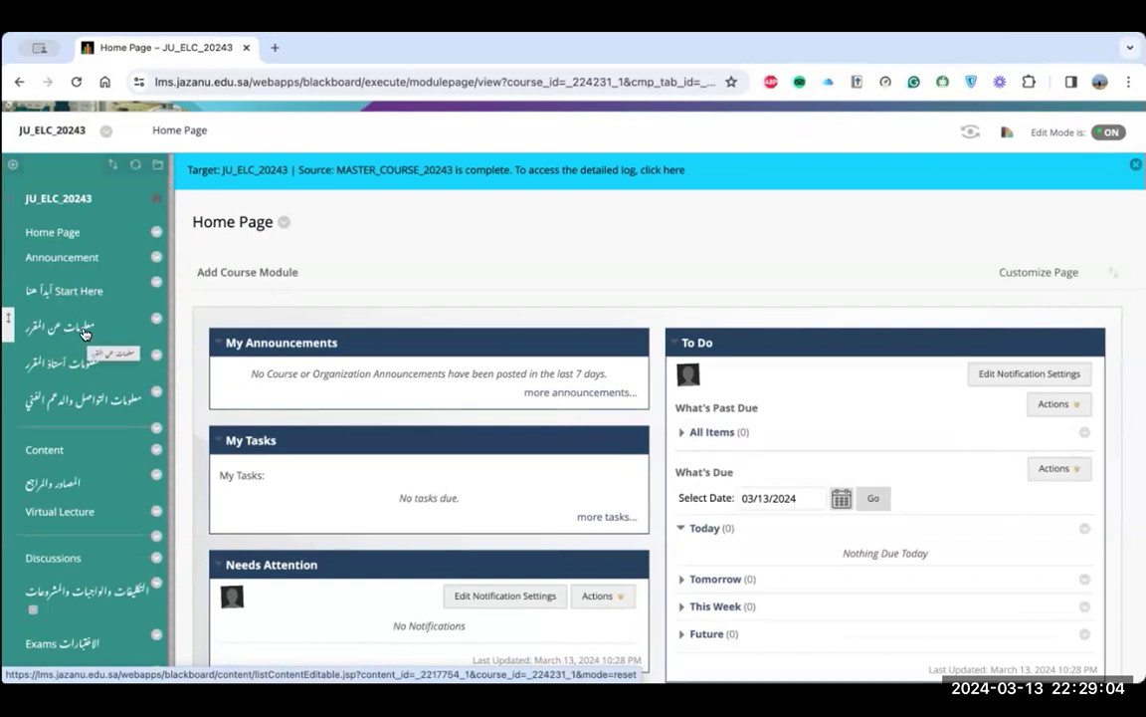
pyautogui.click(156, 319)
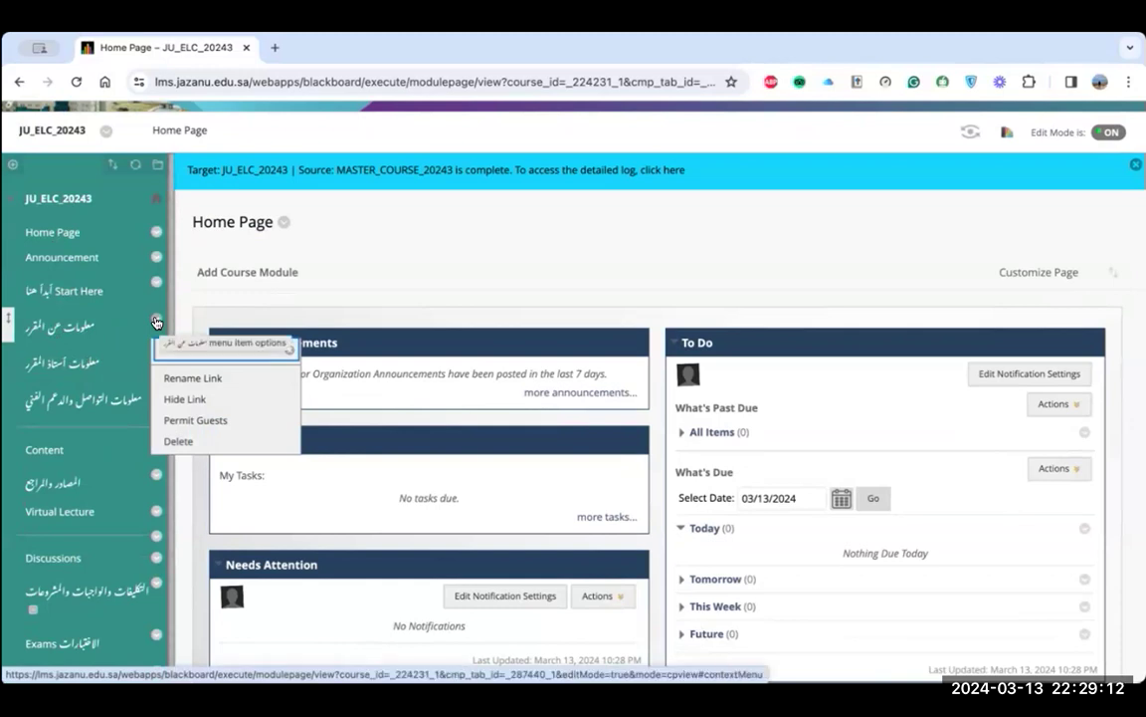
pyautogui.click(195, 381)
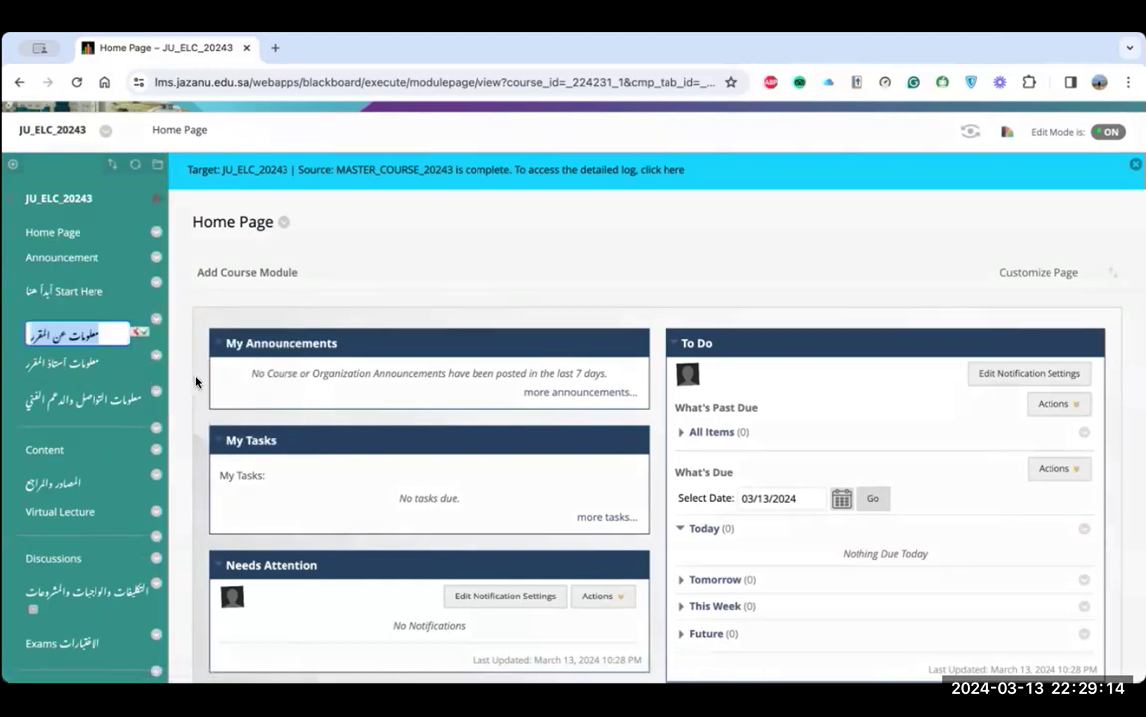
pyautogui.click(116, 333)
pyautogui.write('/')
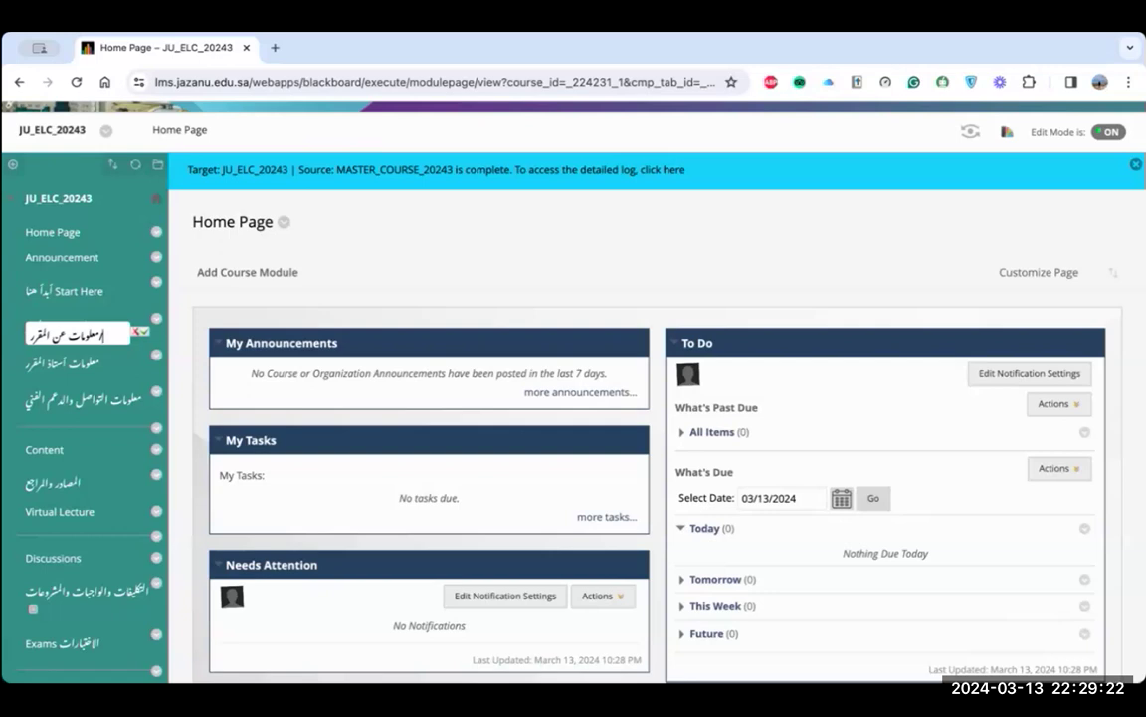
pyautogui.write(' Course')
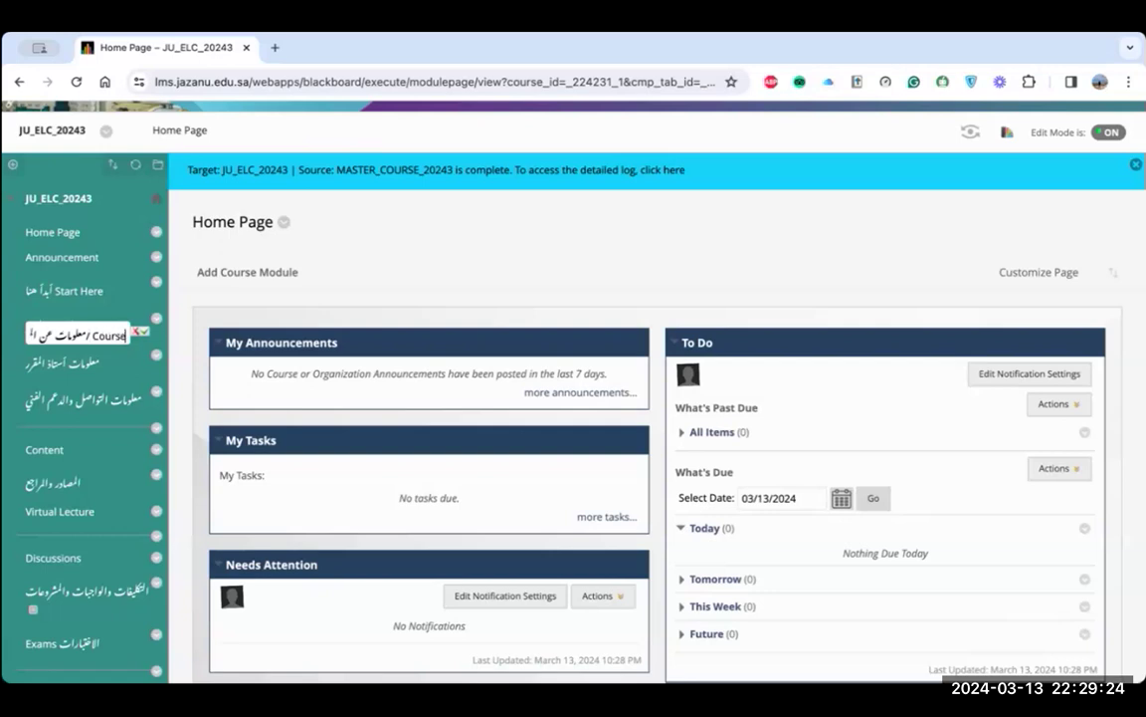
pyautogui.write(' Details')
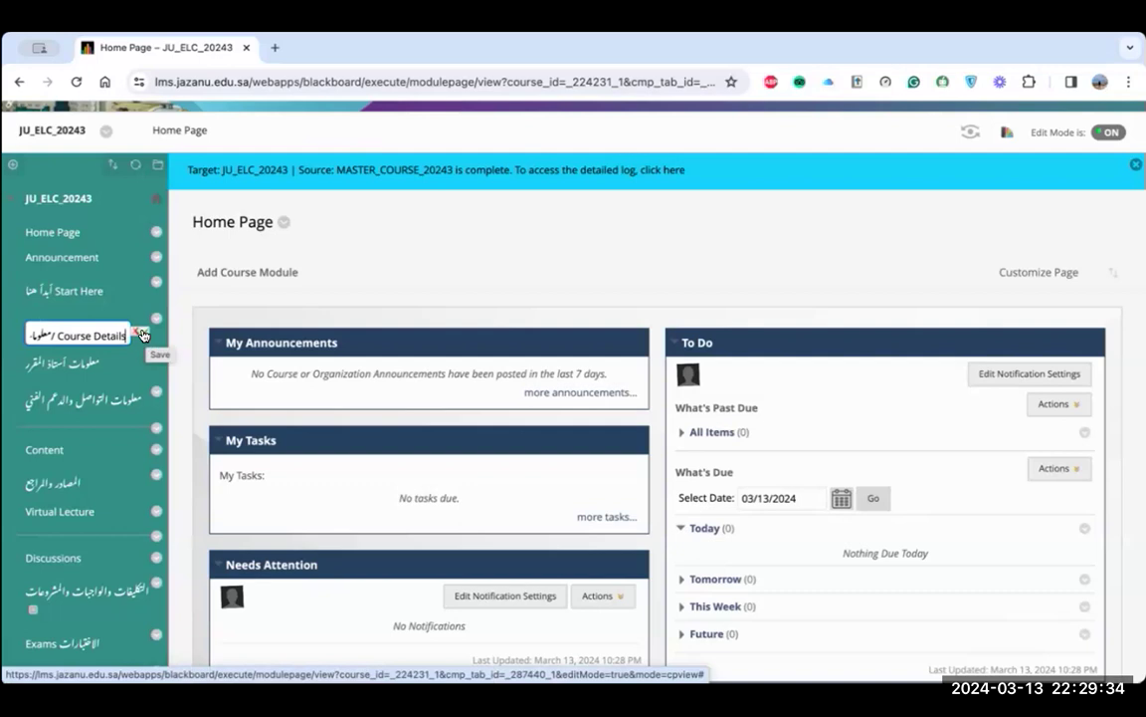
pyautogui.click(143, 335)
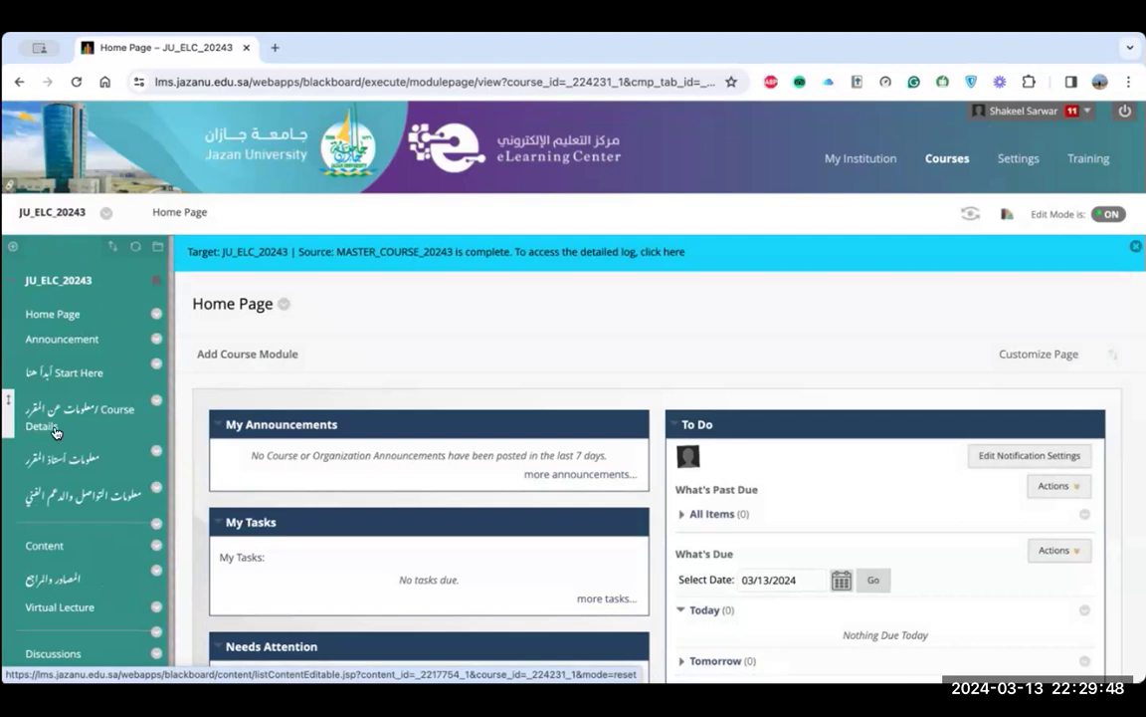
# Remove the Arabic part and slash from the renamed menu link so its name is only "Course Details", and save it.
pyautogui.click(156, 400)
pyautogui.click(182, 458)
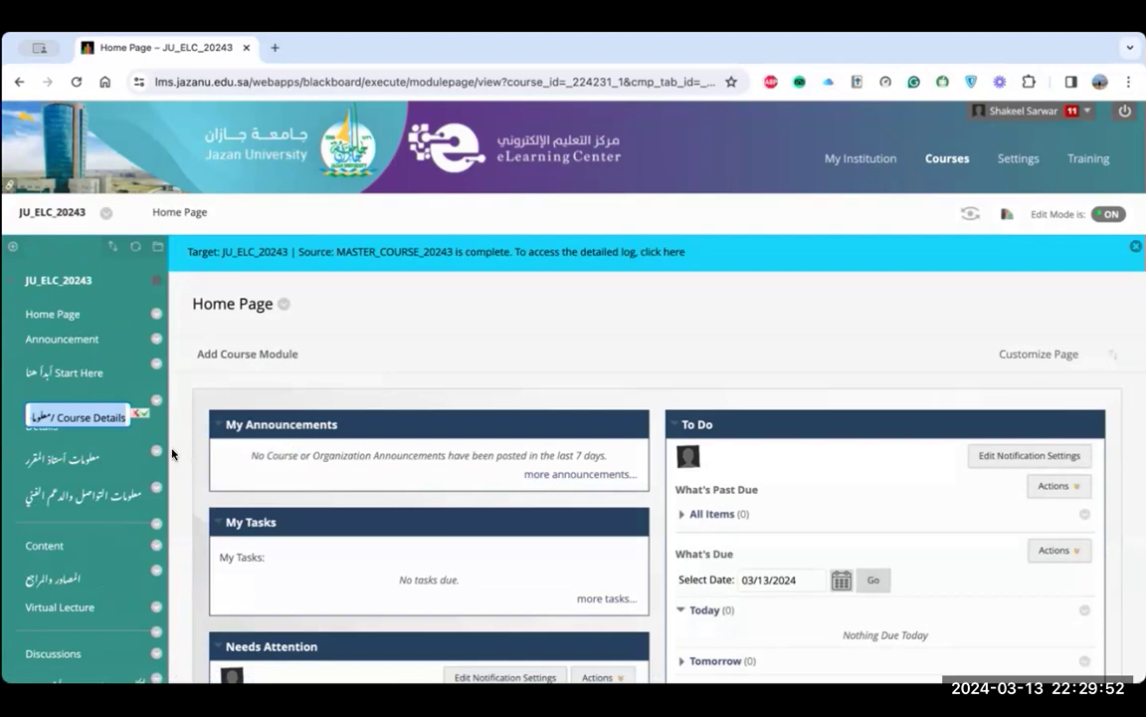
pyautogui.click(54, 414)
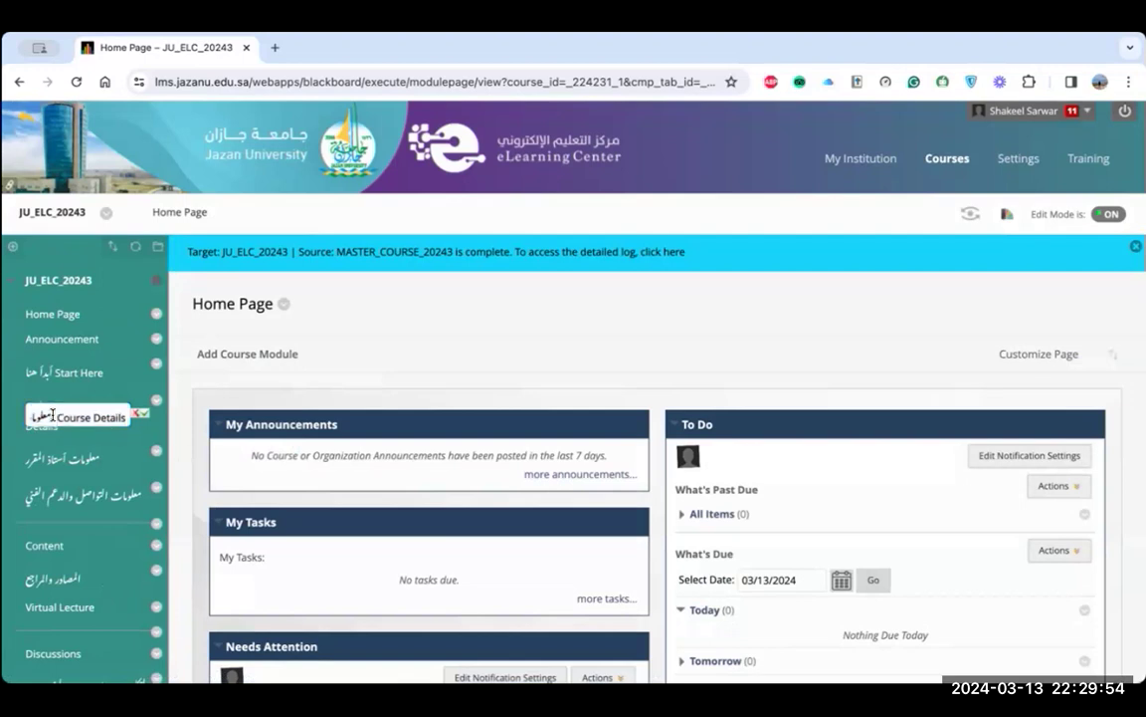
pyautogui.moveTo(3, 409); pyautogui.dragTo(3, 406)
pyautogui.press('BackSpace')
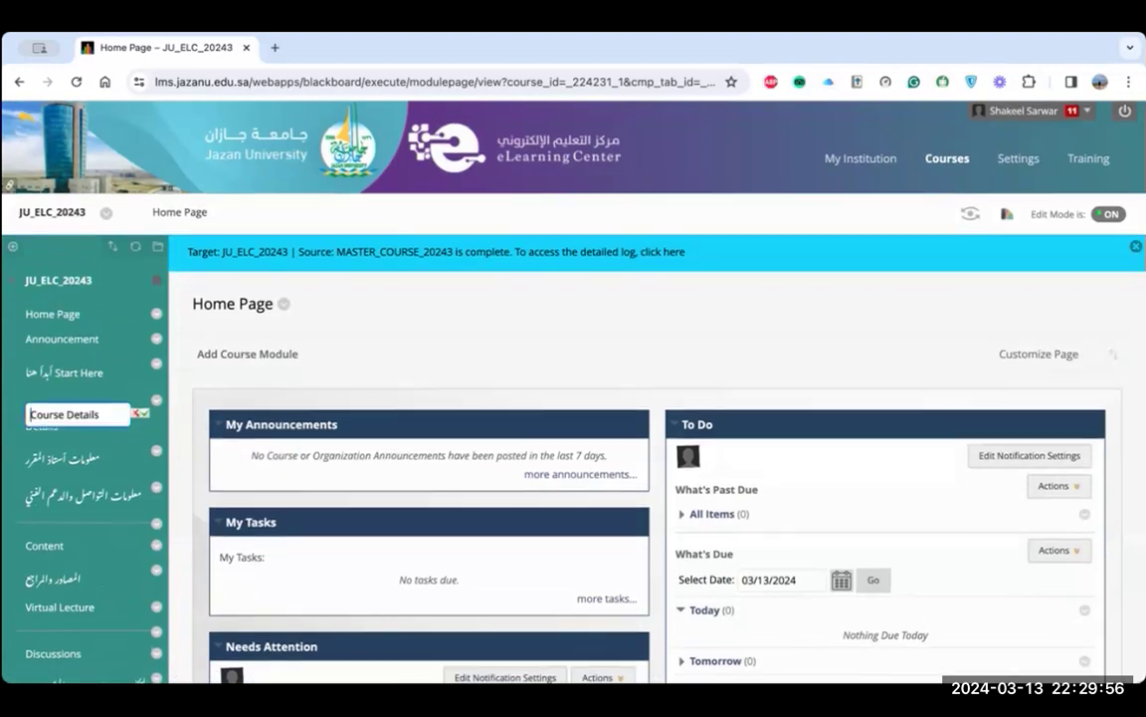
pyautogui.click(141, 415)
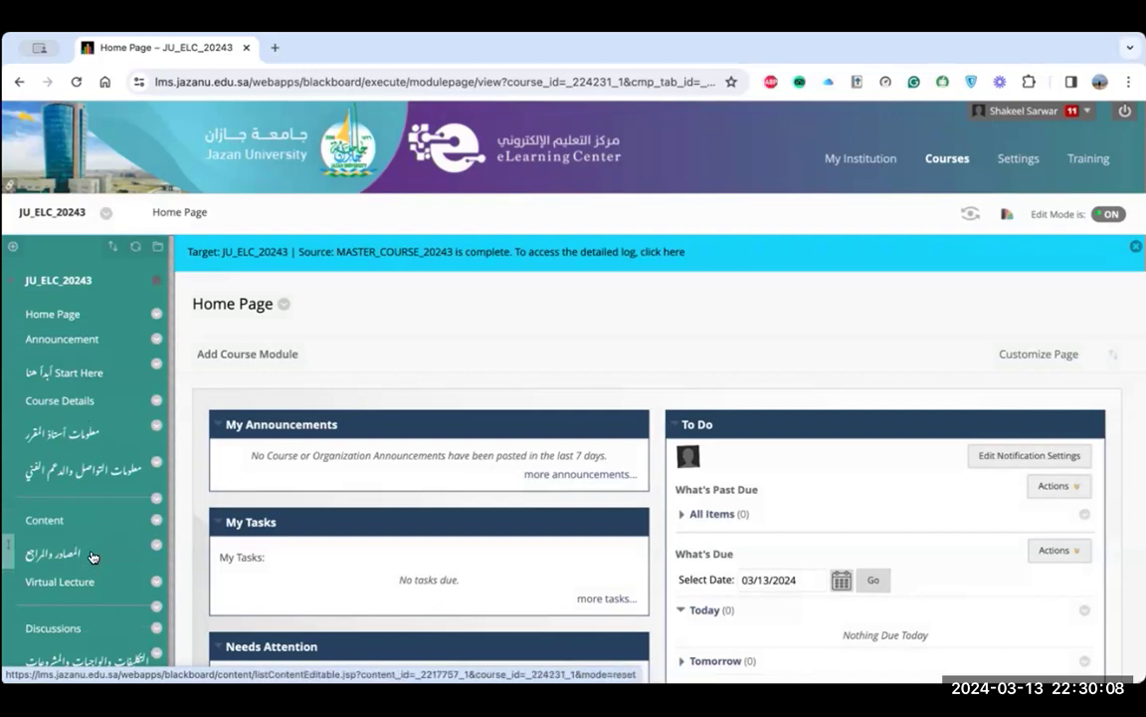
# Move the Course Details link directly below Home Page in the course menu and return it to its place below Start Here.
pyautogui.scroll(-3, 89, 557)
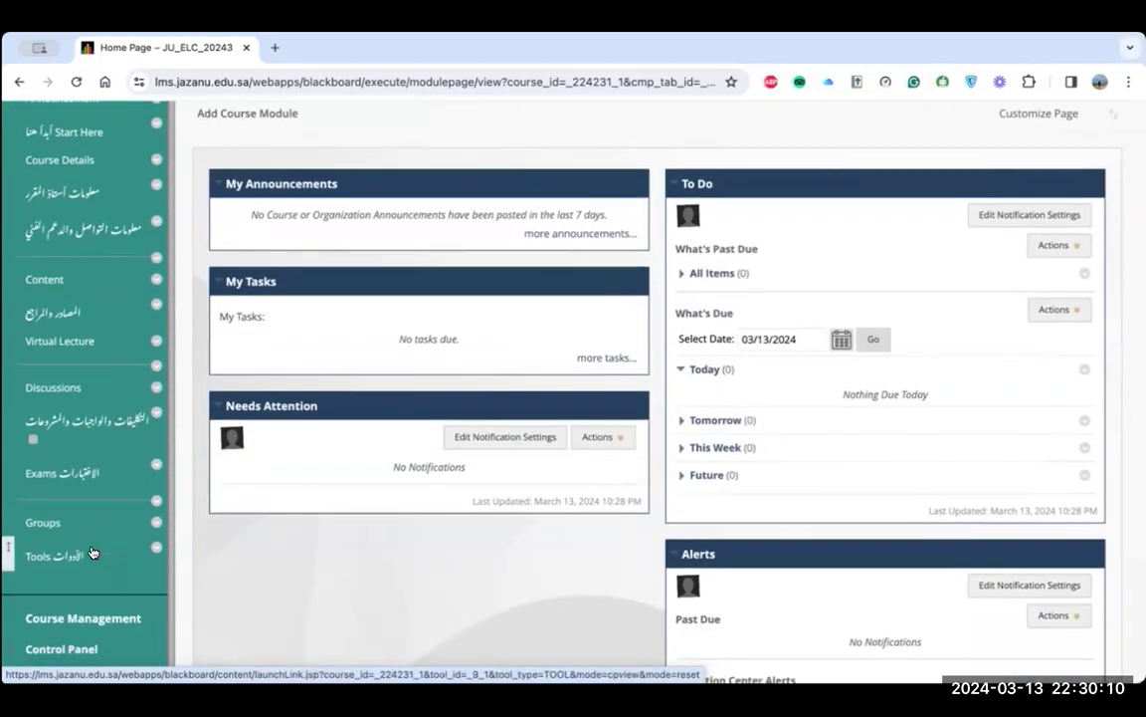
pyautogui.scroll(3, 89, 553)
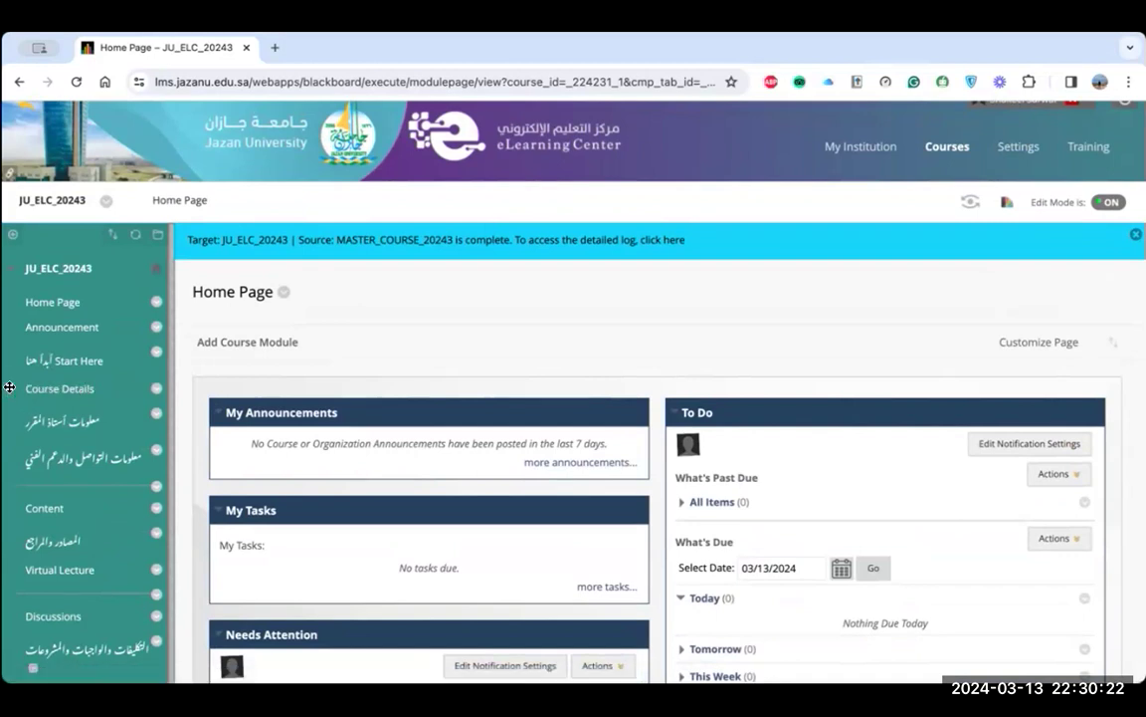
pyautogui.moveTo(9, 388); pyautogui.dragTo(10, 298)
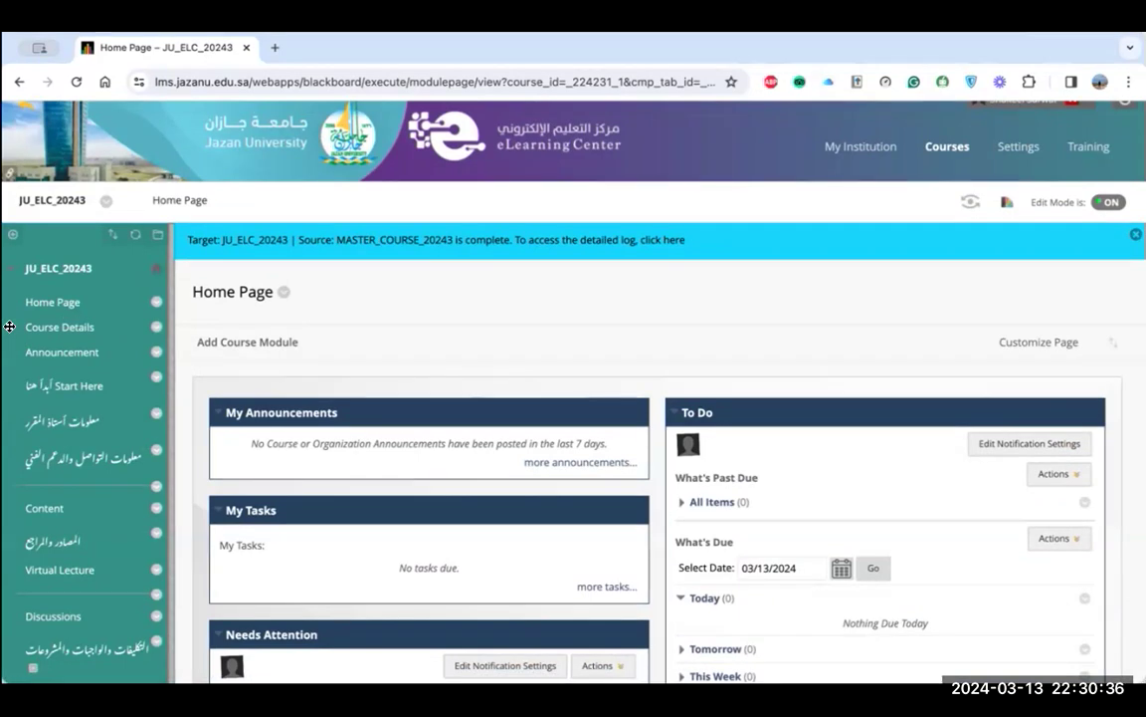
pyautogui.moveTo(9, 327); pyautogui.dragTo(7, 388)
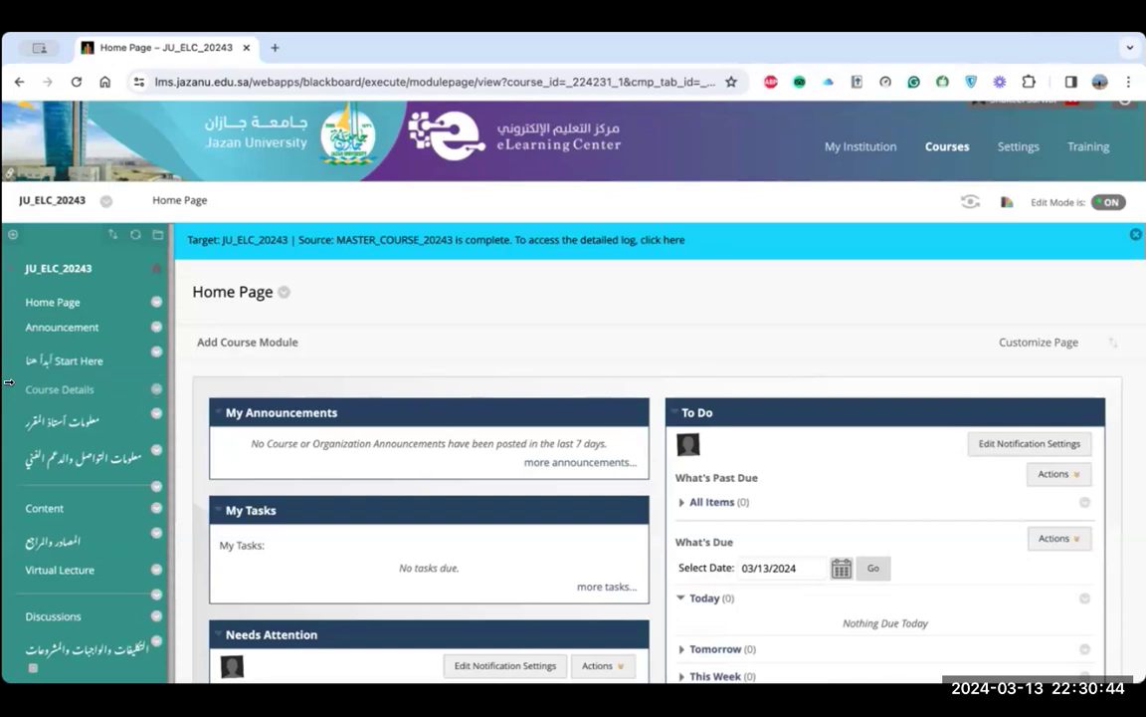
# Look through the remaining course menu links, from Content to Tools, and the Course Management Control Panel entries.
pyautogui.scroll(-3, 31, 391)
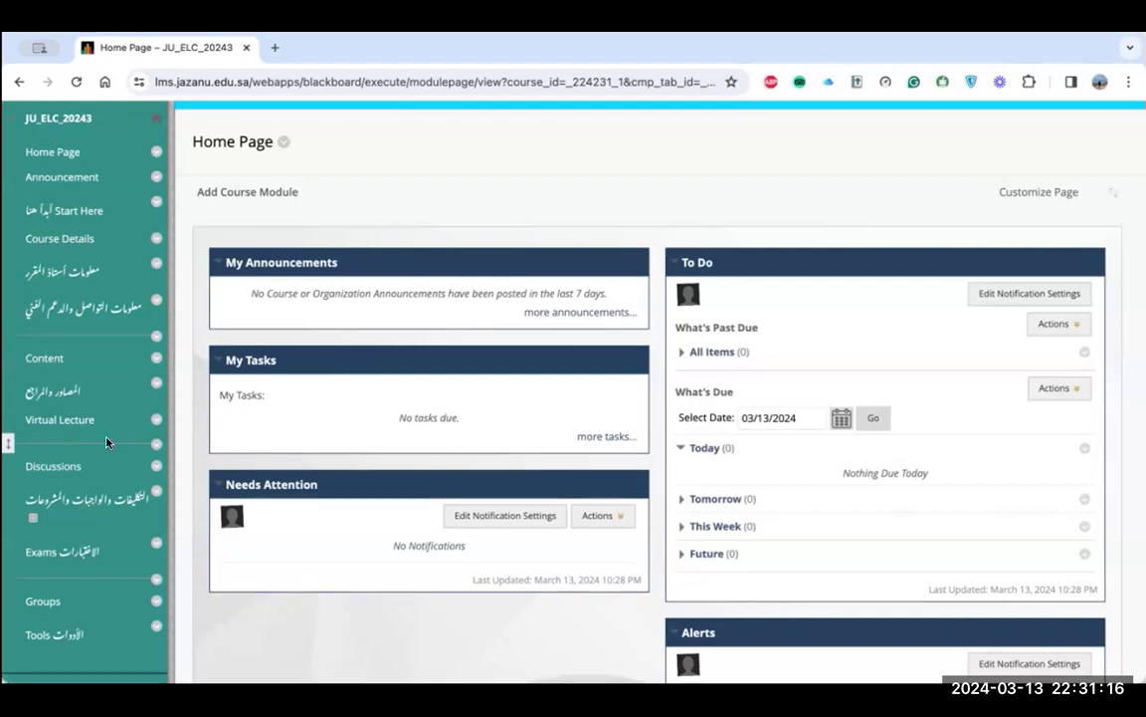
pyautogui.scroll(-1, 89, 433)
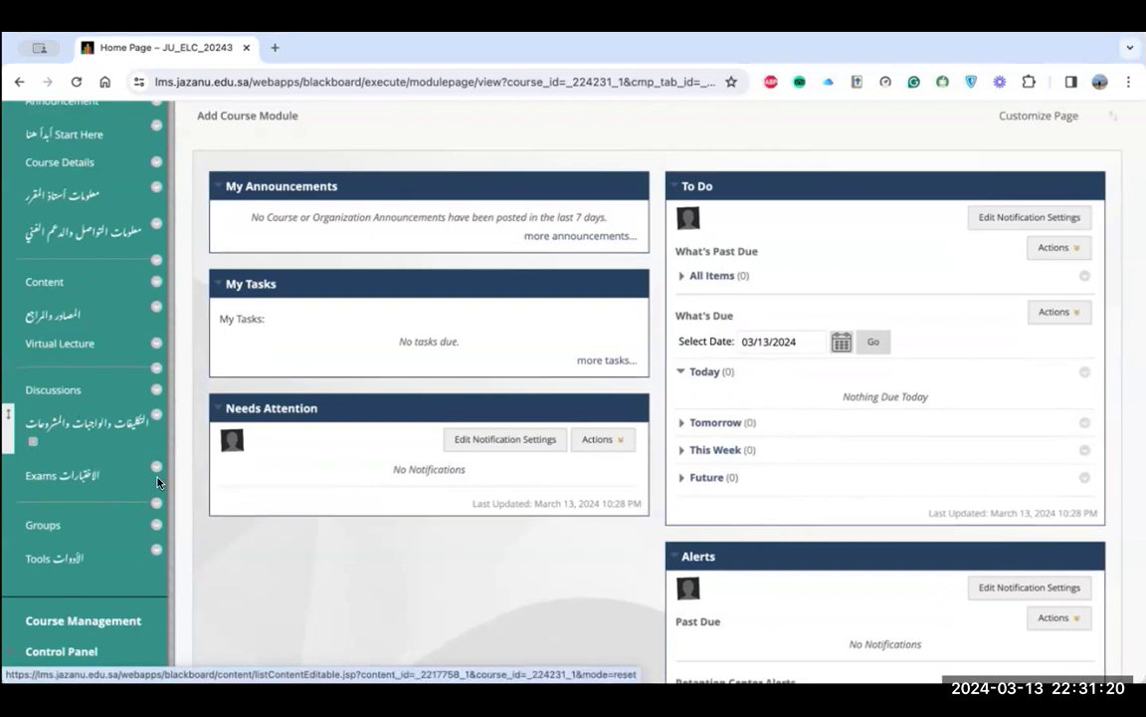
pyautogui.scroll(-1, 130, 469)
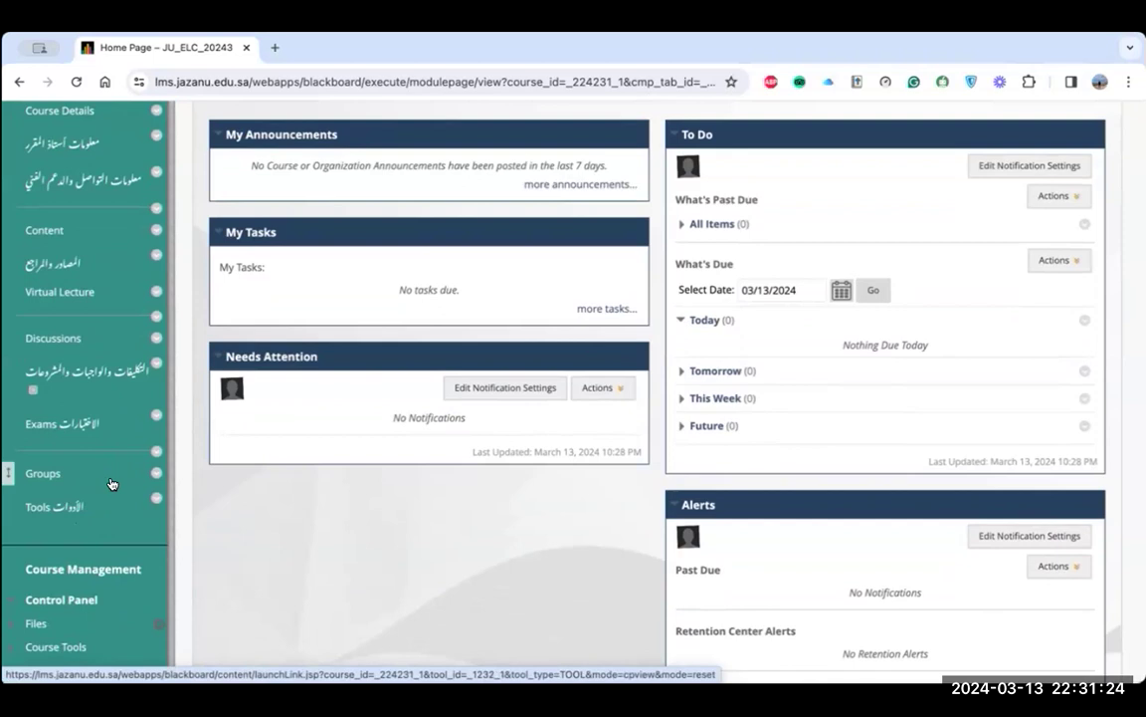
pyautogui.scroll(-3, 111, 483)
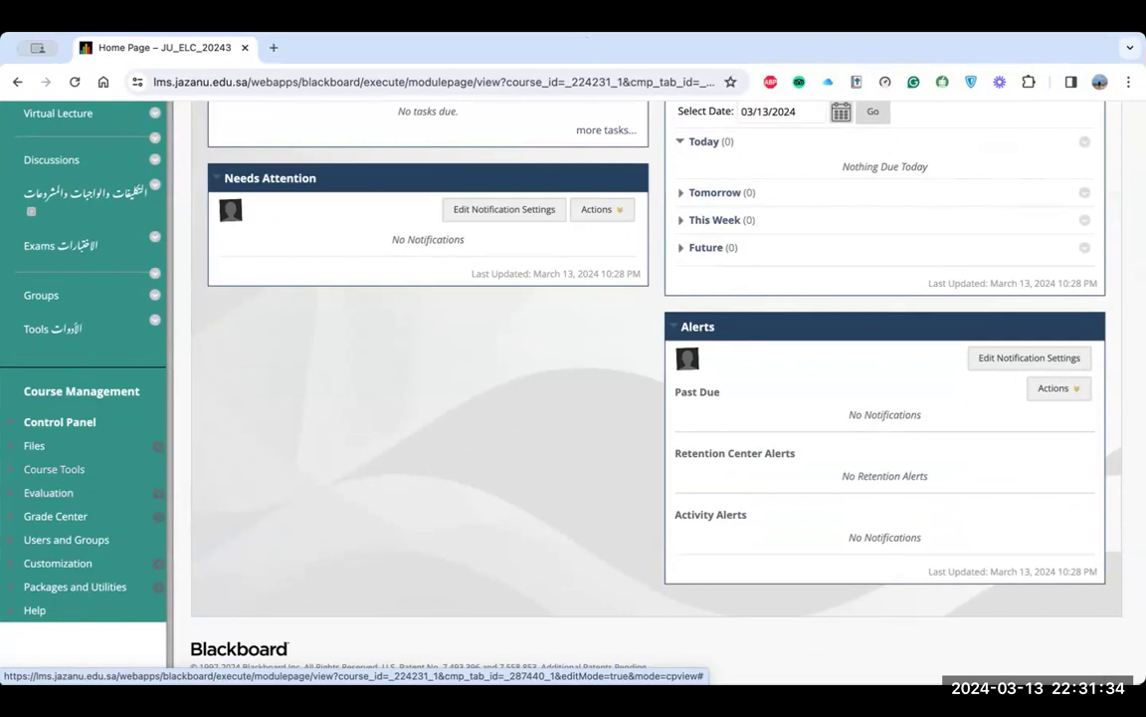
pyautogui.scroll(3, 95, 474)
pyautogui.scroll(2, 573, 388)
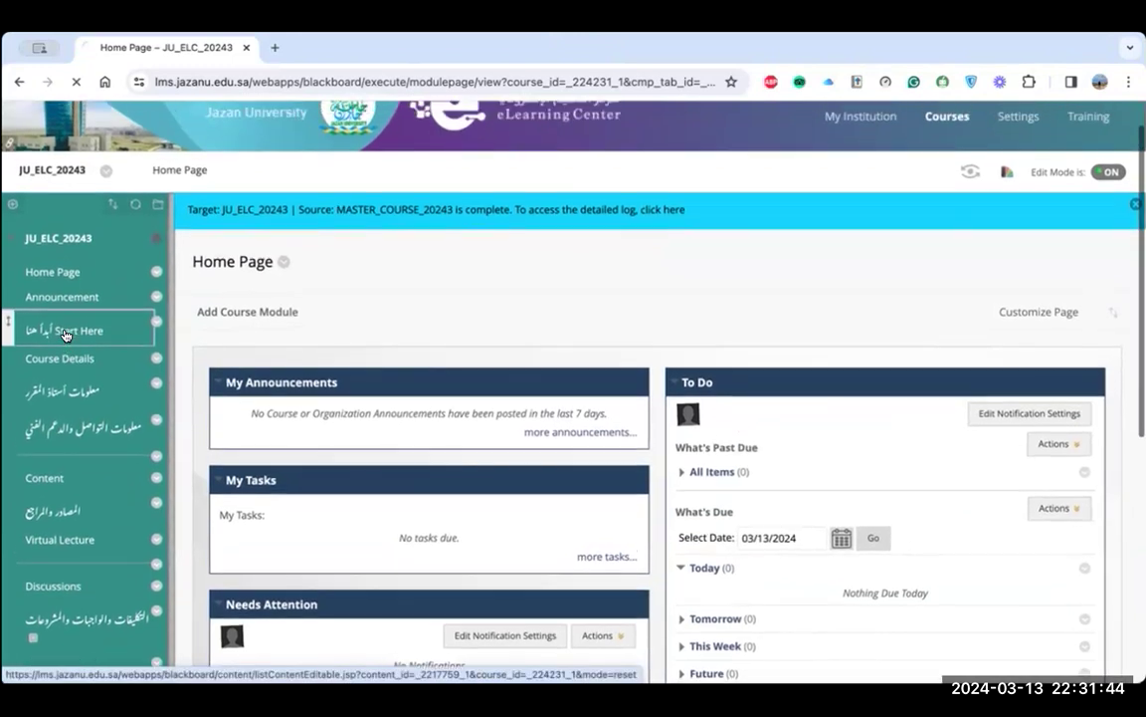
# Open the course's Start Here page and translate it to English.
pyautogui.click(65, 328)
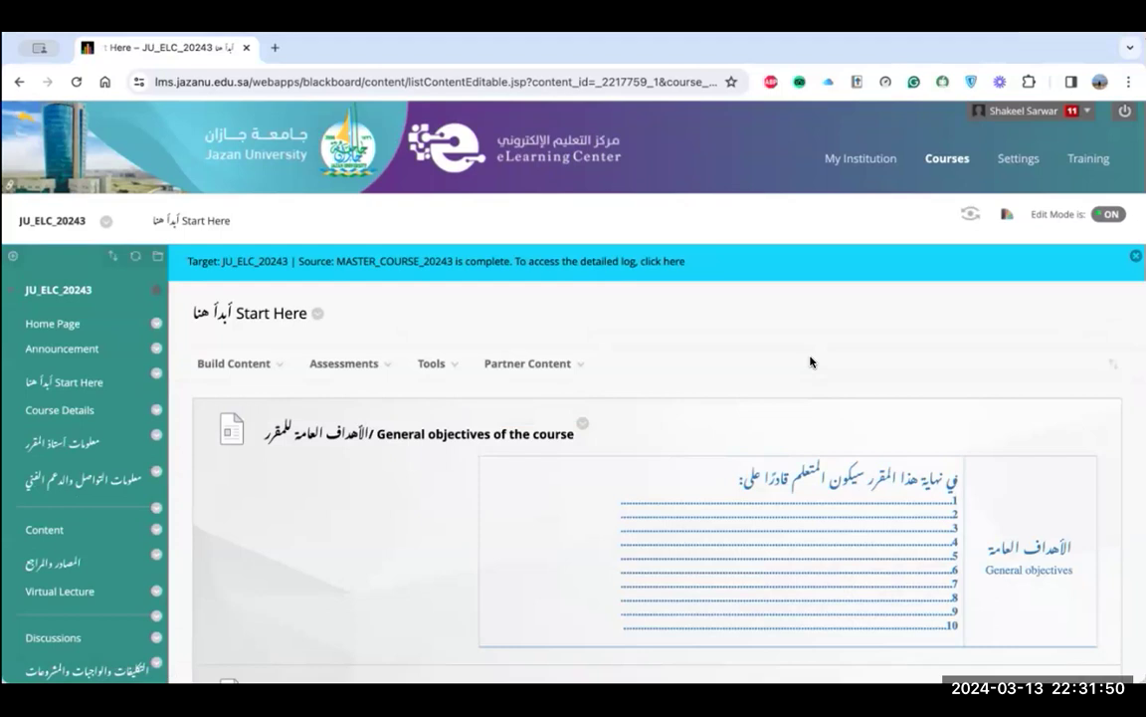
pyautogui.scroll(-2, 813, 358)
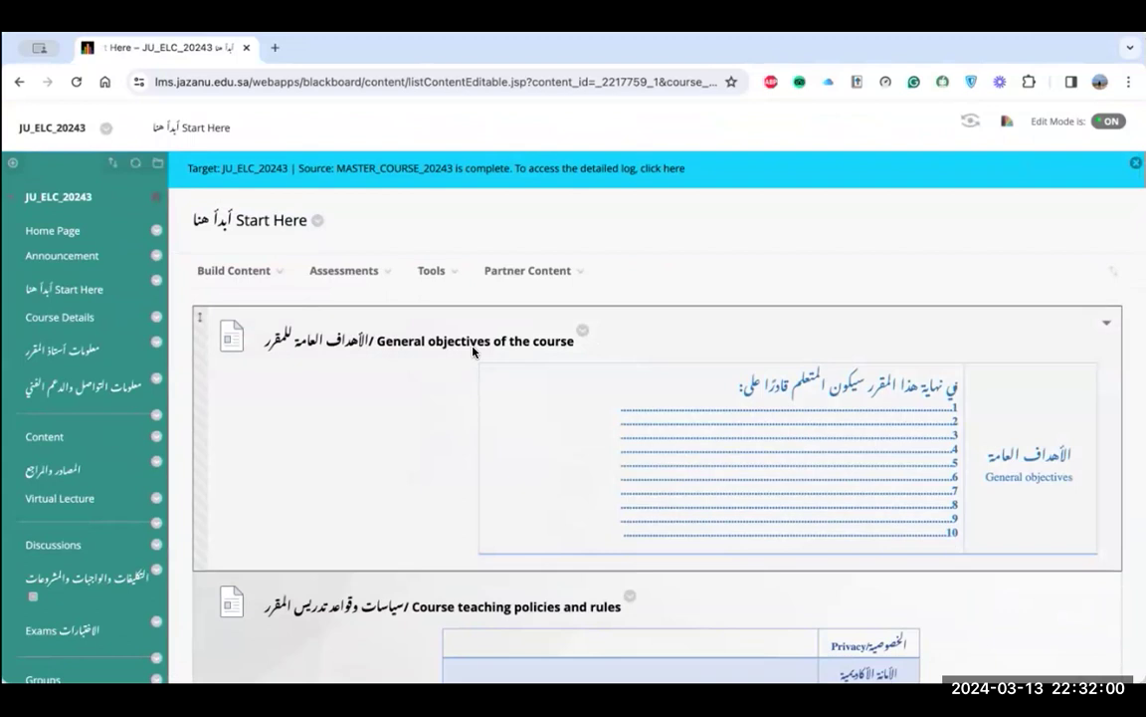
pyautogui.scroll(-2, 472, 351)
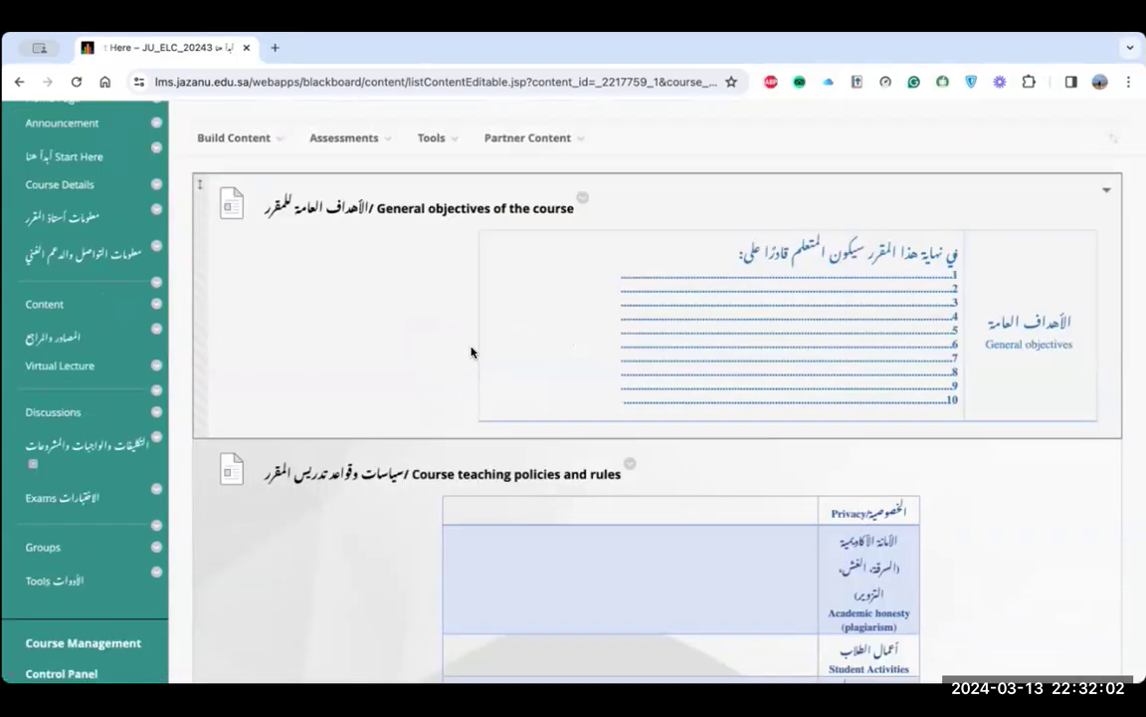
pyautogui.scroll(1, 472, 351)
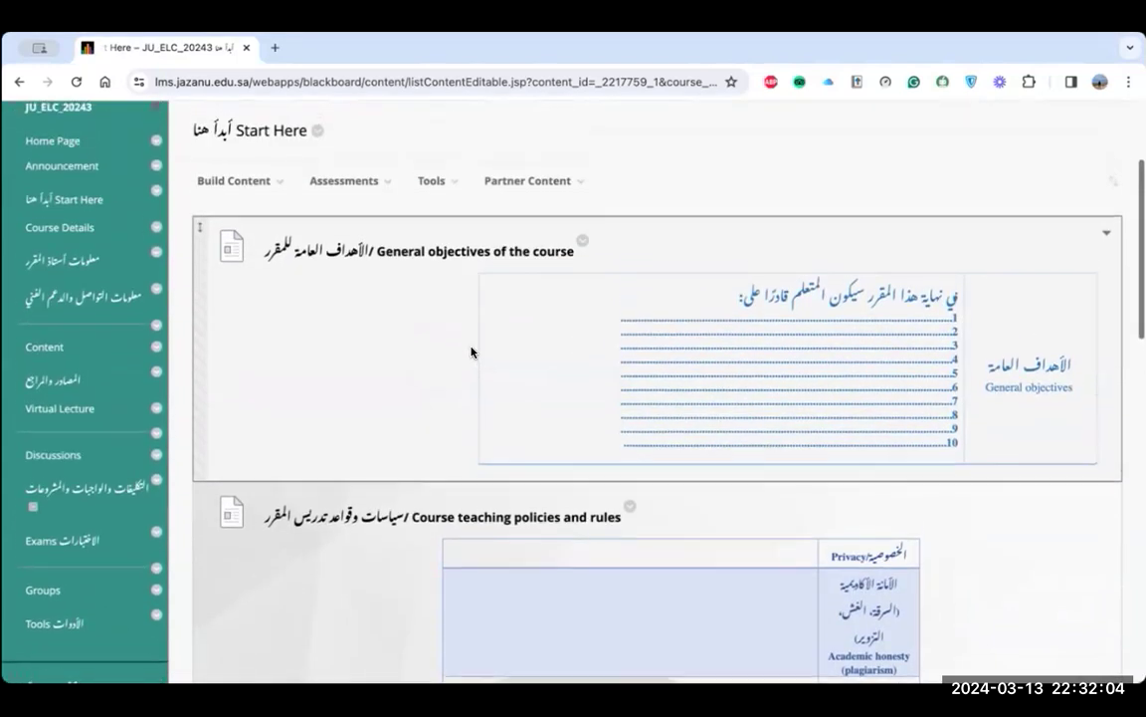
pyautogui.rightClick(423, 306)
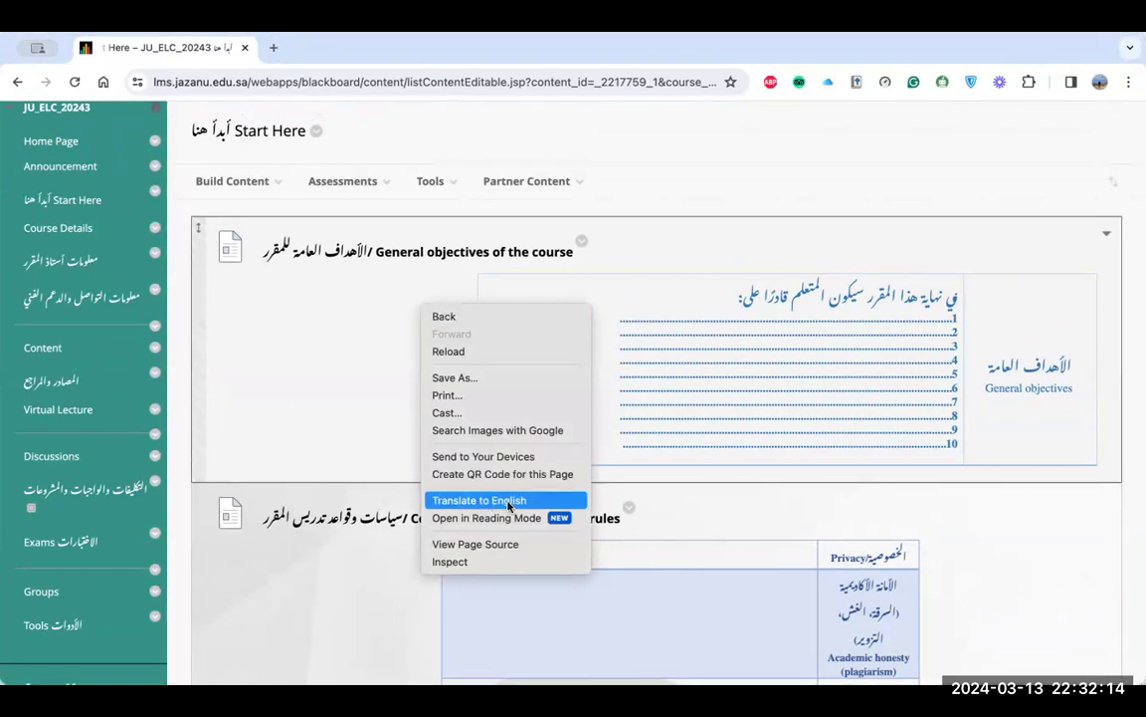
pyautogui.click(509, 503)
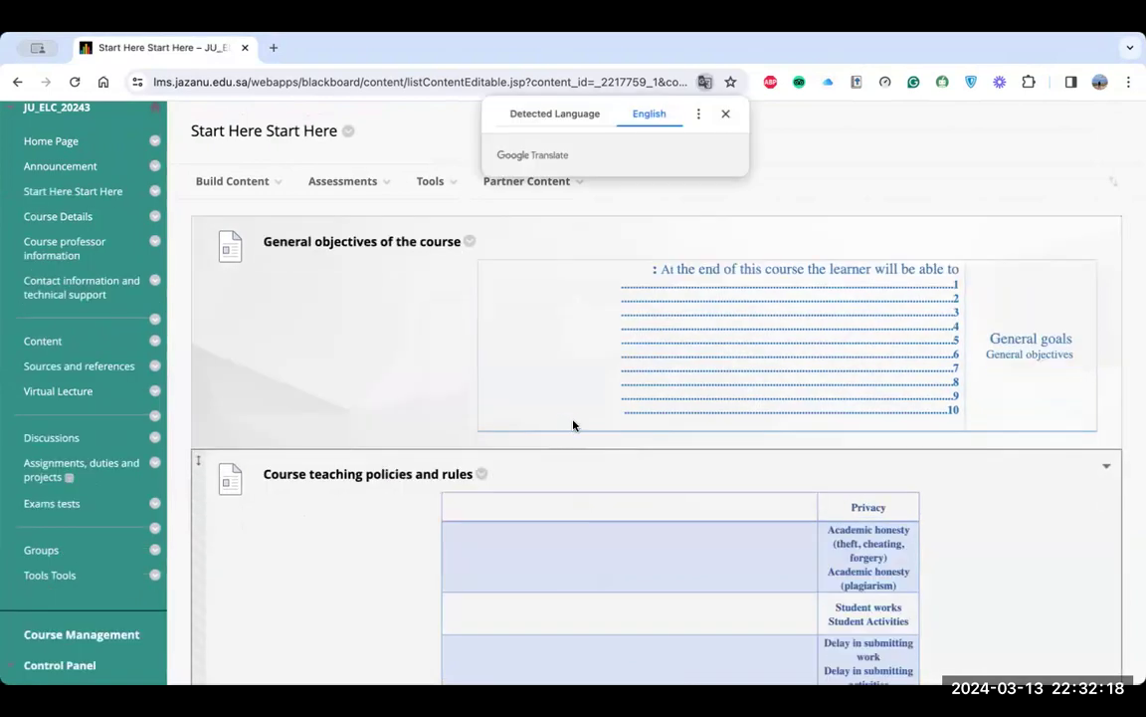
# Review the Start Here page's translated sections on general objectives and on course teaching policies and rules.
pyautogui.scroll(1, 632, 332)
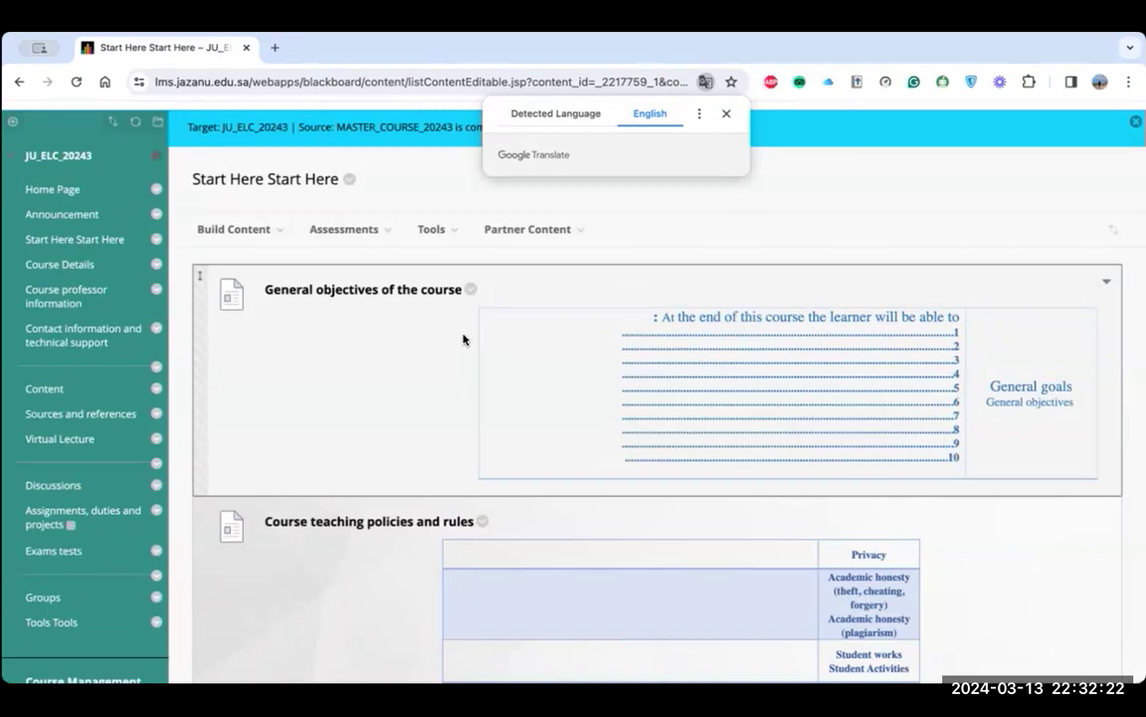
pyautogui.scroll(-3, 463, 340)
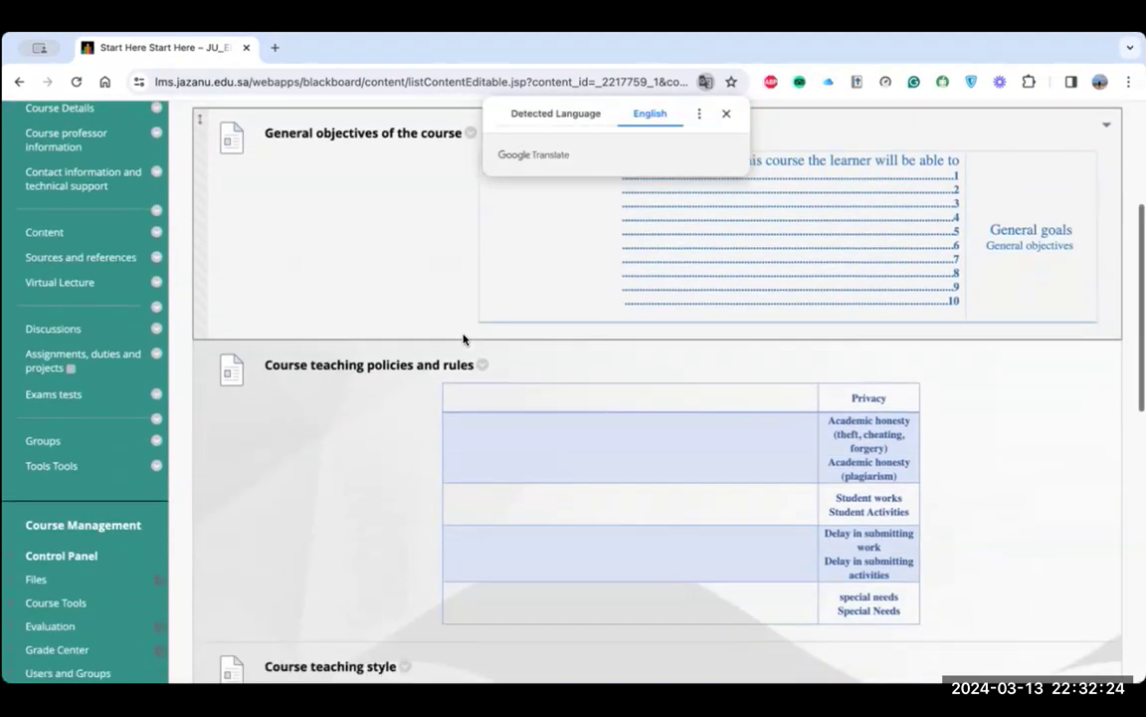
pyautogui.scroll(2, 462, 339)
pyautogui.scroll(-3, 463, 339)
pyautogui.scroll(1, 463, 340)
pyautogui.scroll(-2, 463, 340)
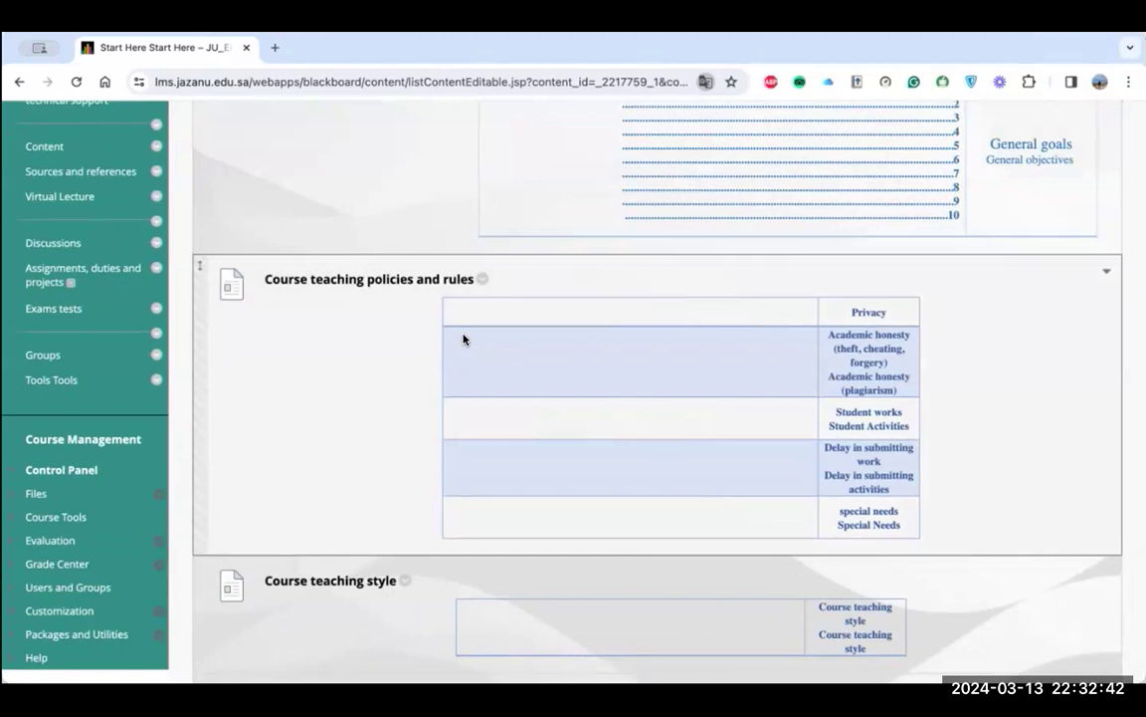
# Review the Start Here page's remaining sections on course teaching style, study requirements, time plan and evaluation policy.
pyautogui.scroll(-3, 360, 414)
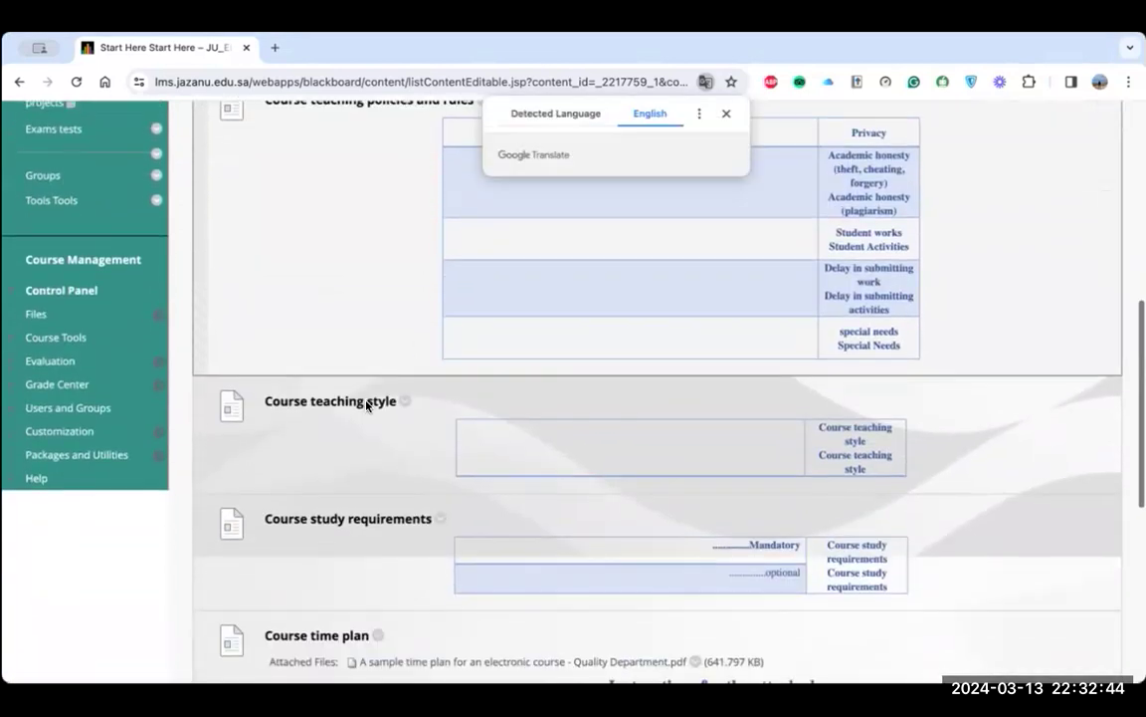
pyautogui.scroll(-2, 354, 403)
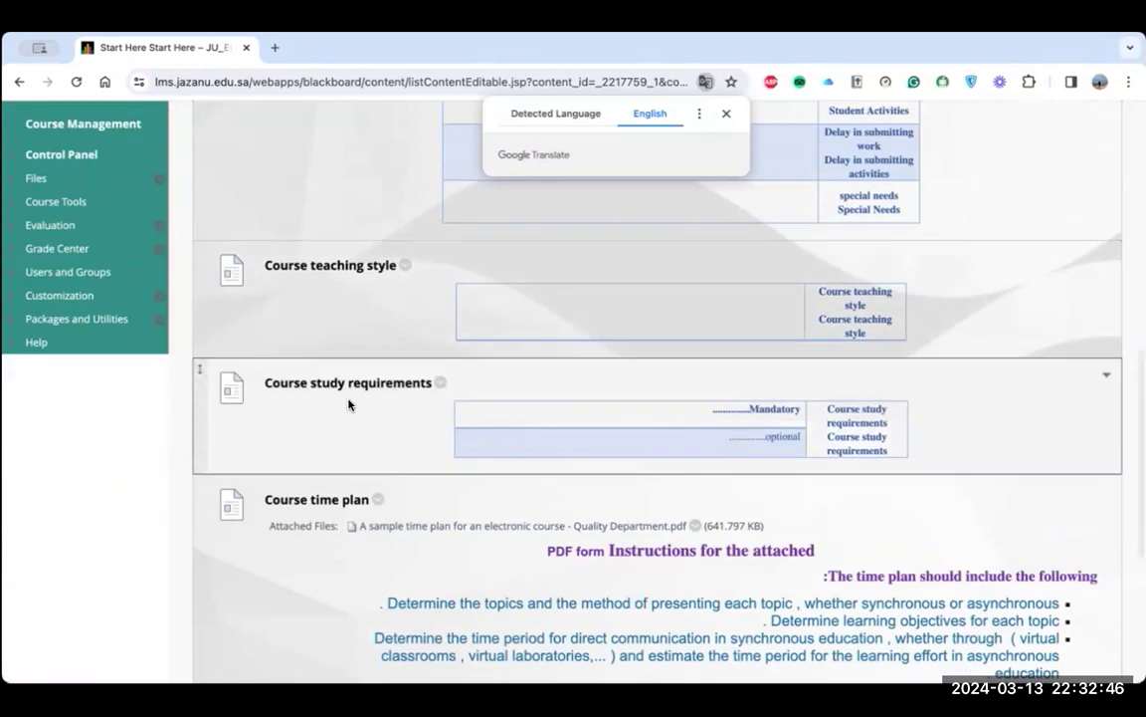
pyautogui.scroll(-2, 329, 407)
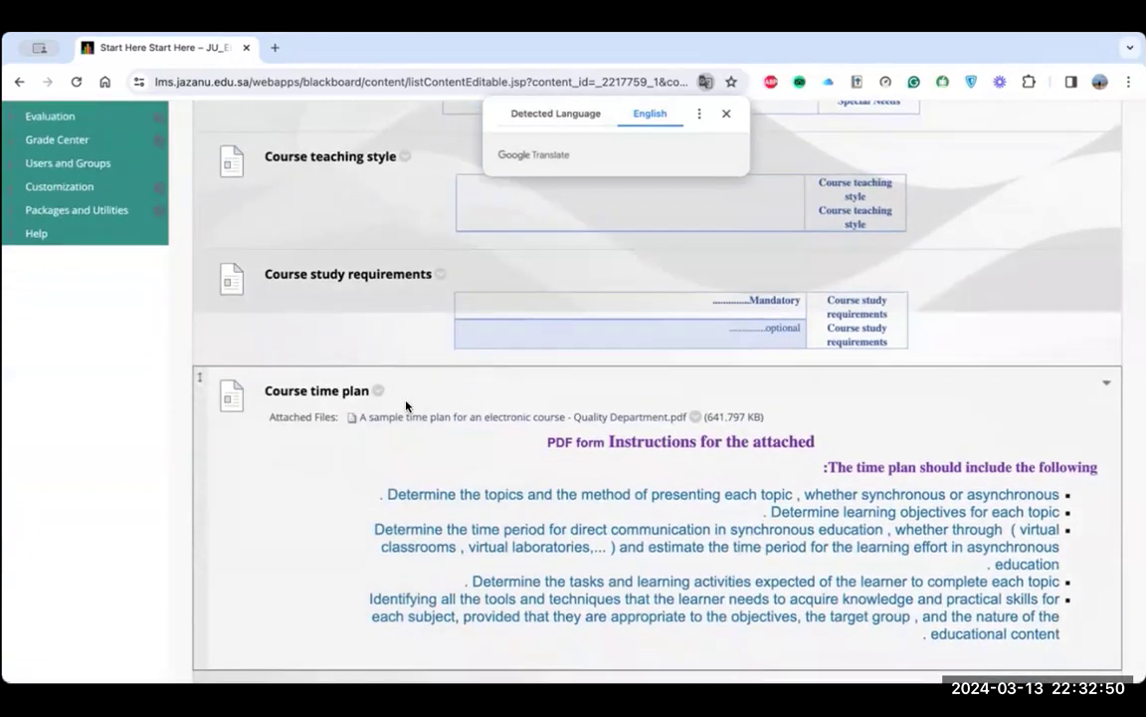
pyautogui.scroll(-3, 406, 408)
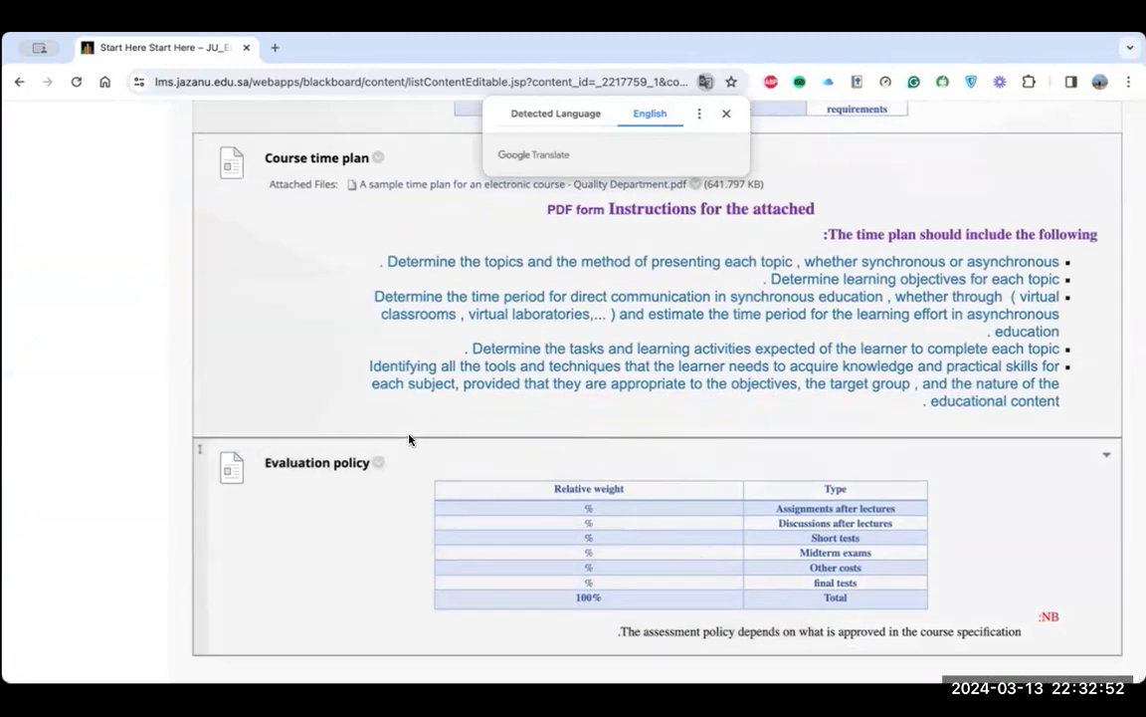
pyautogui.scroll(10, 409, 439)
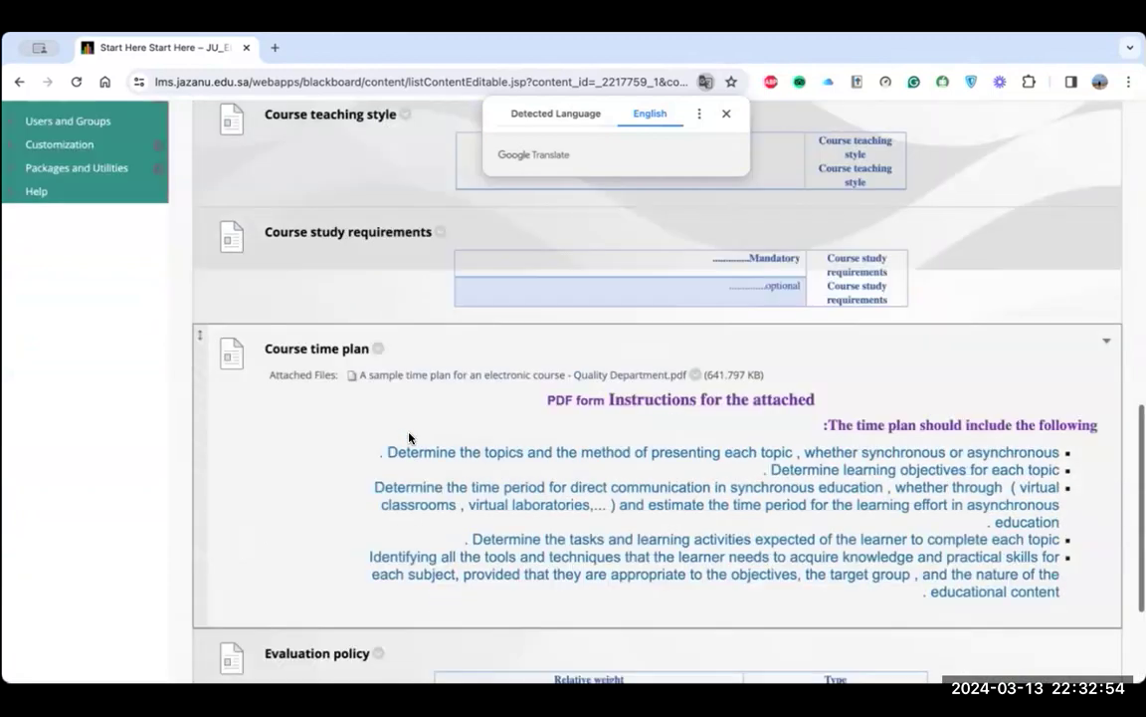
pyautogui.scroll(2, 412, 437)
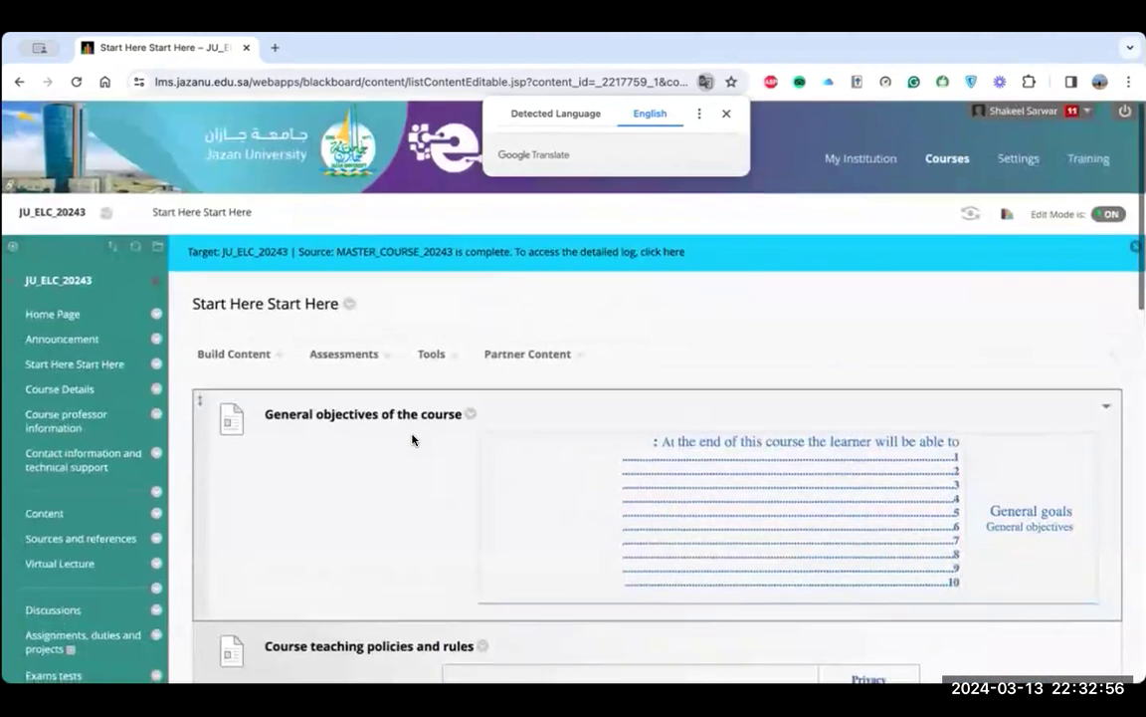
# Open the "General objectives of the course" item on the Start Here page for editing.
pyautogui.click(469, 414)
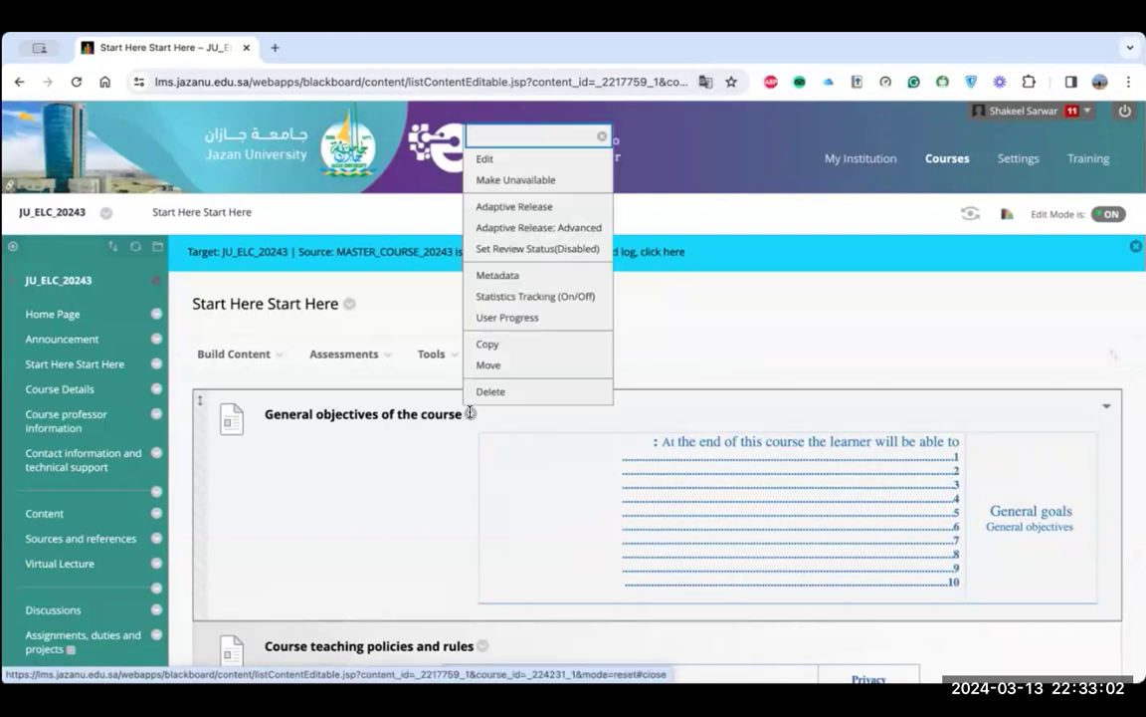
pyautogui.click(495, 161)
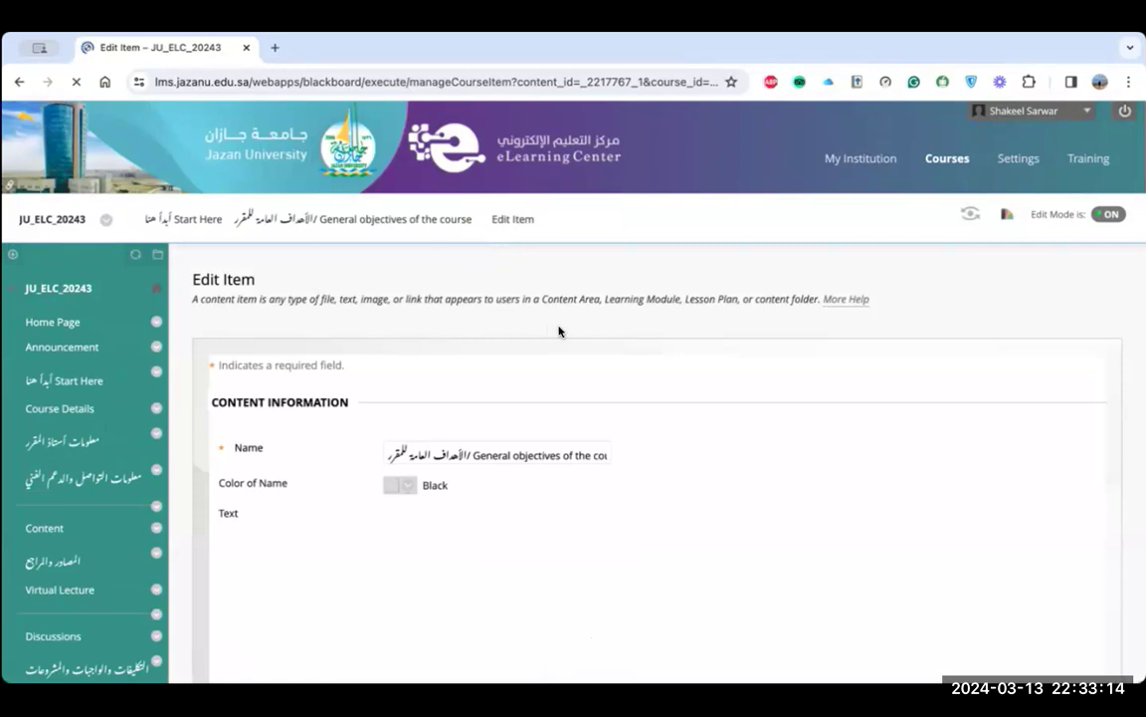
pyautogui.scroll(-1, 560, 328)
pyautogui.scroll(-3, 558, 331)
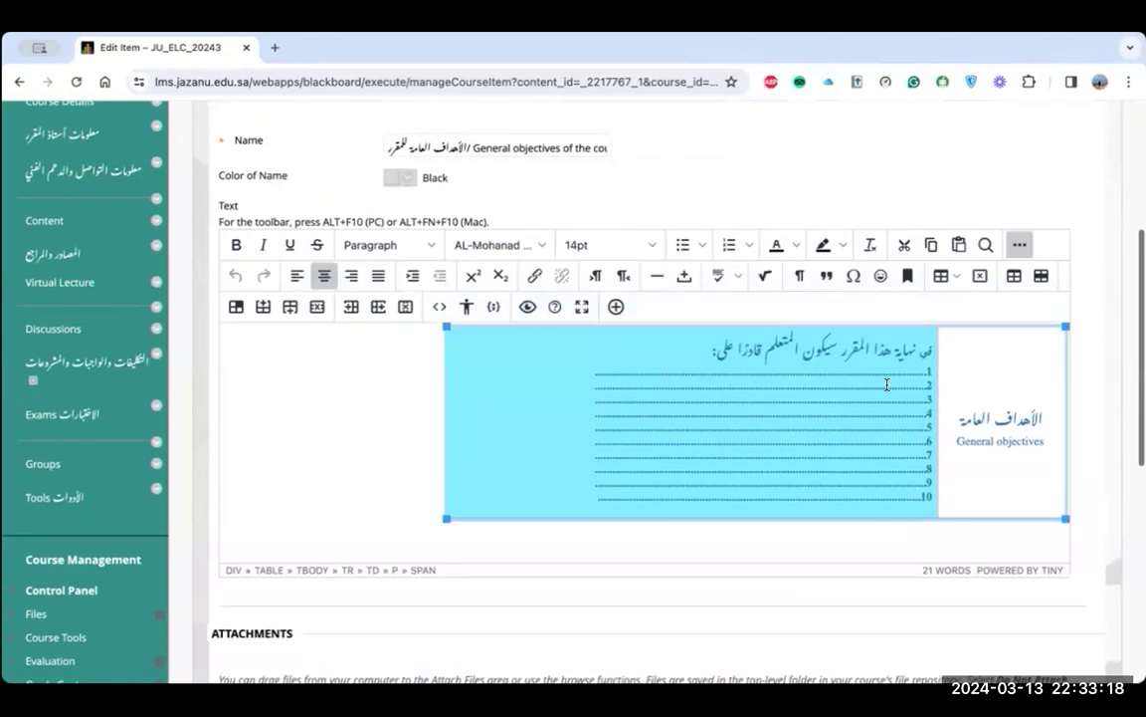
pyautogui.click(944, 402)
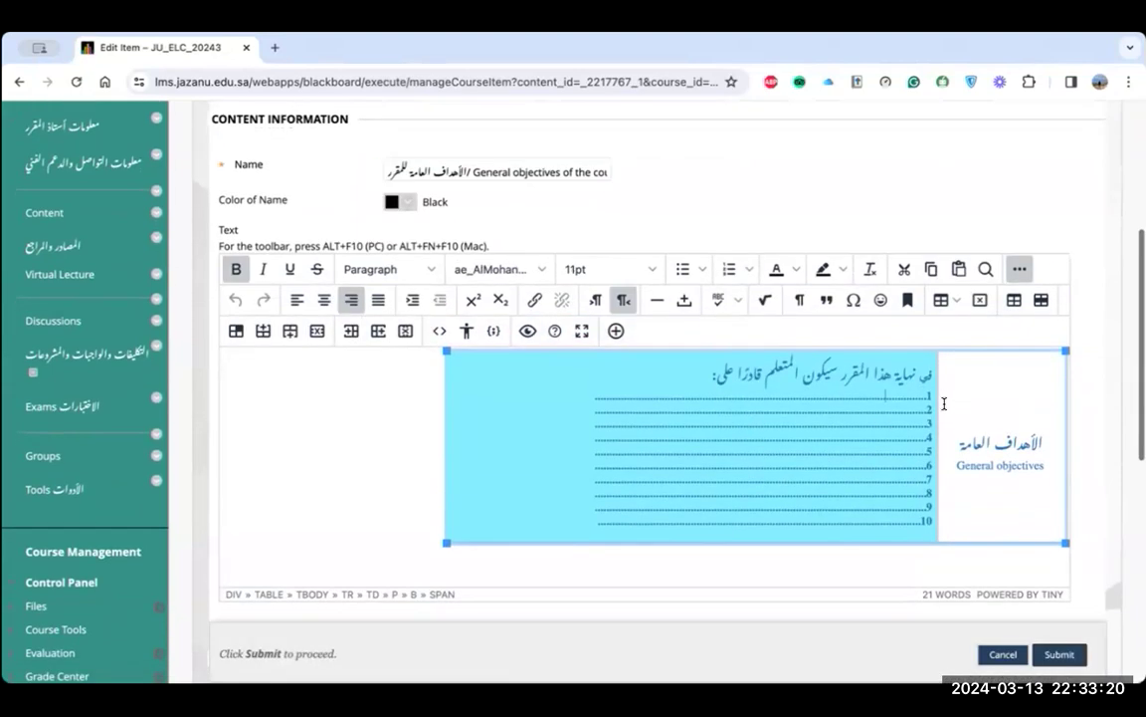
pyautogui.click(885, 402)
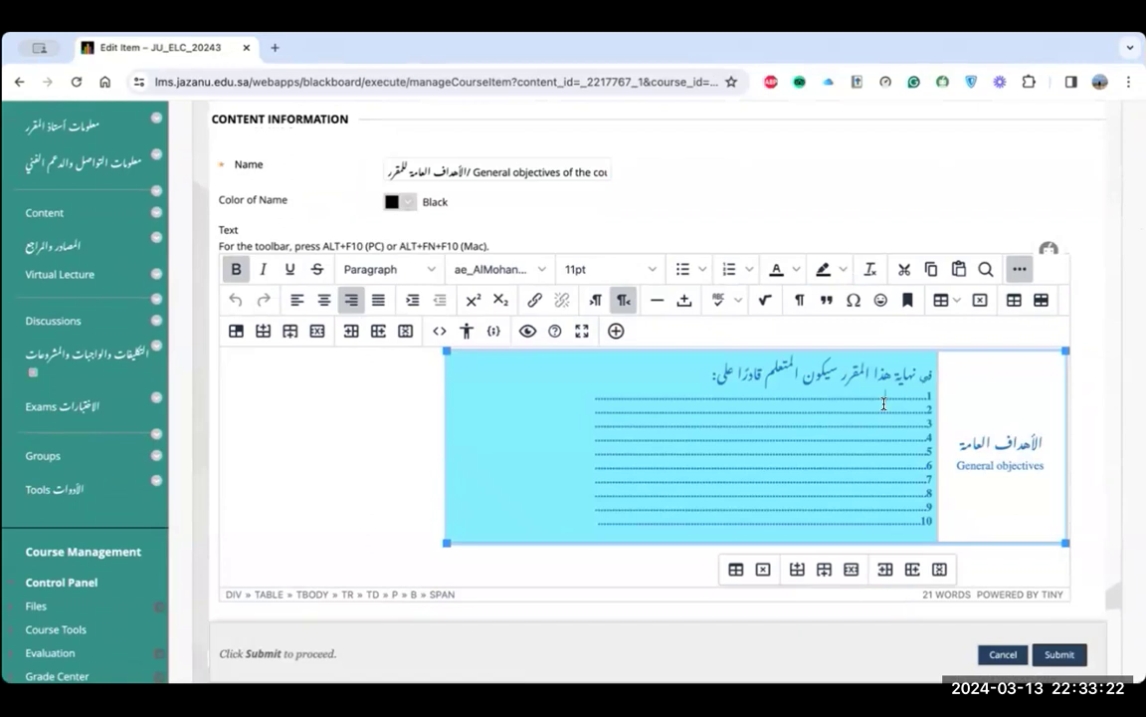
pyautogui.write('his')
pyautogui.press('BackSpace')
pyautogui.press('BackSpace')
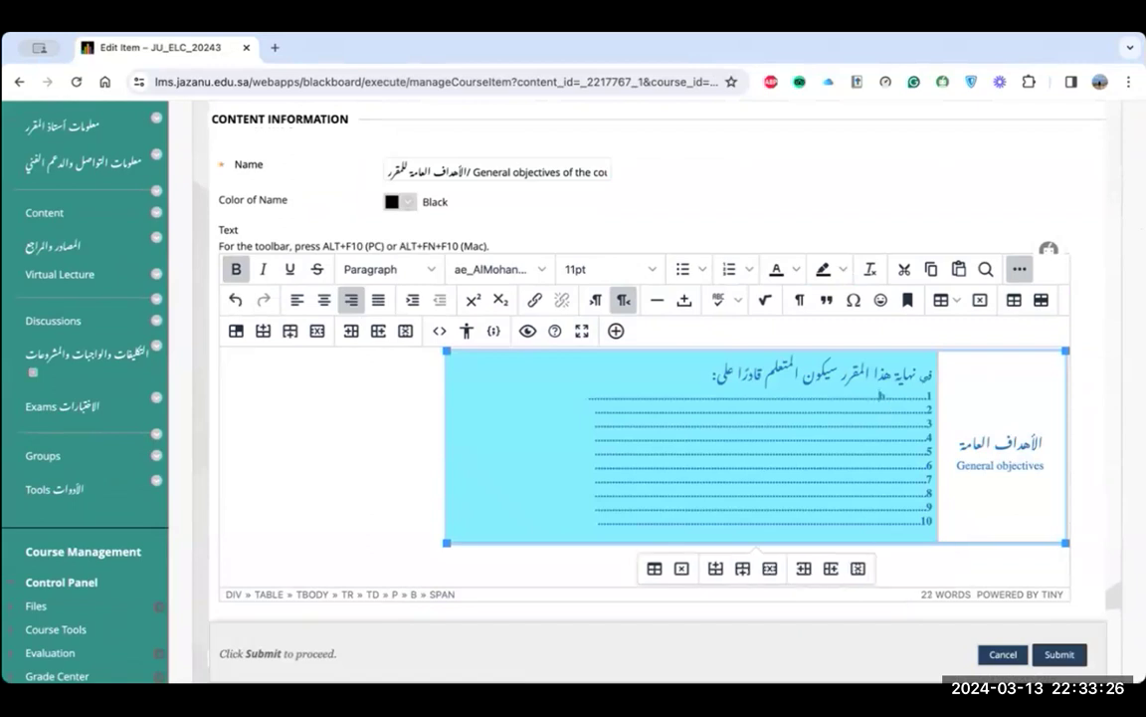
pyautogui.write('this')
# Replace the first general objective's placeholder line with "This course is related to the English Language.".
pyautogui.moveTo(722, 390); pyautogui.dragTo(918, 390)
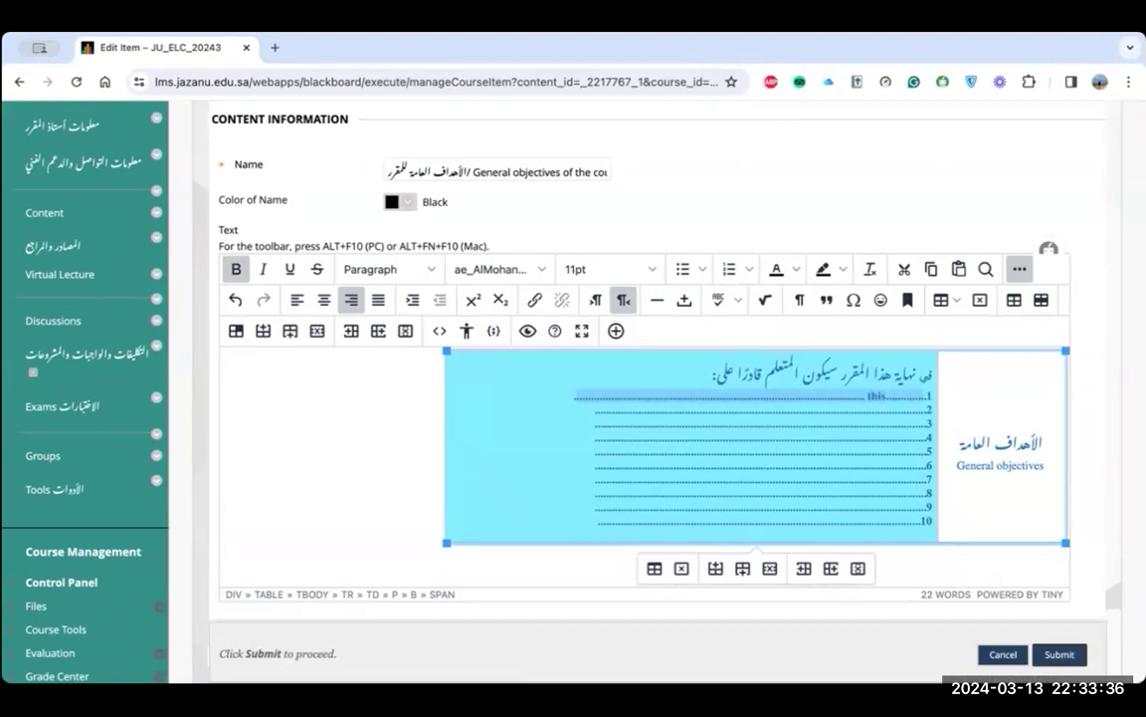
pyautogui.press('BackSpace')
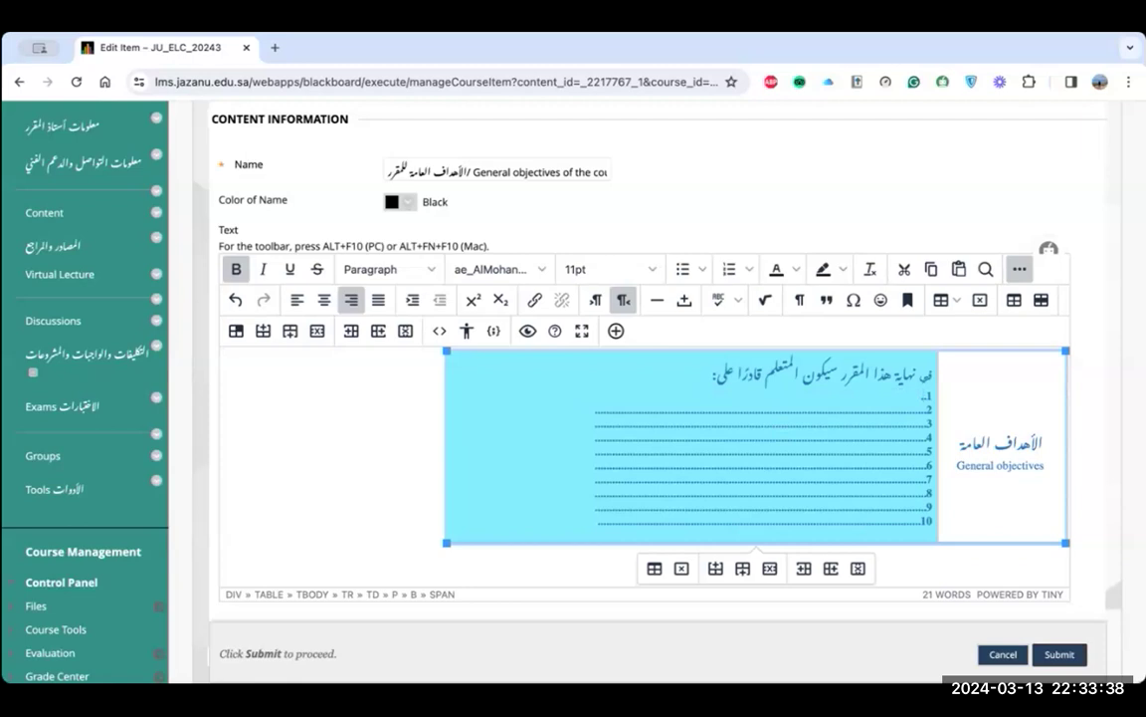
pyautogui.write('This course is')
pyautogui.write(' related to')
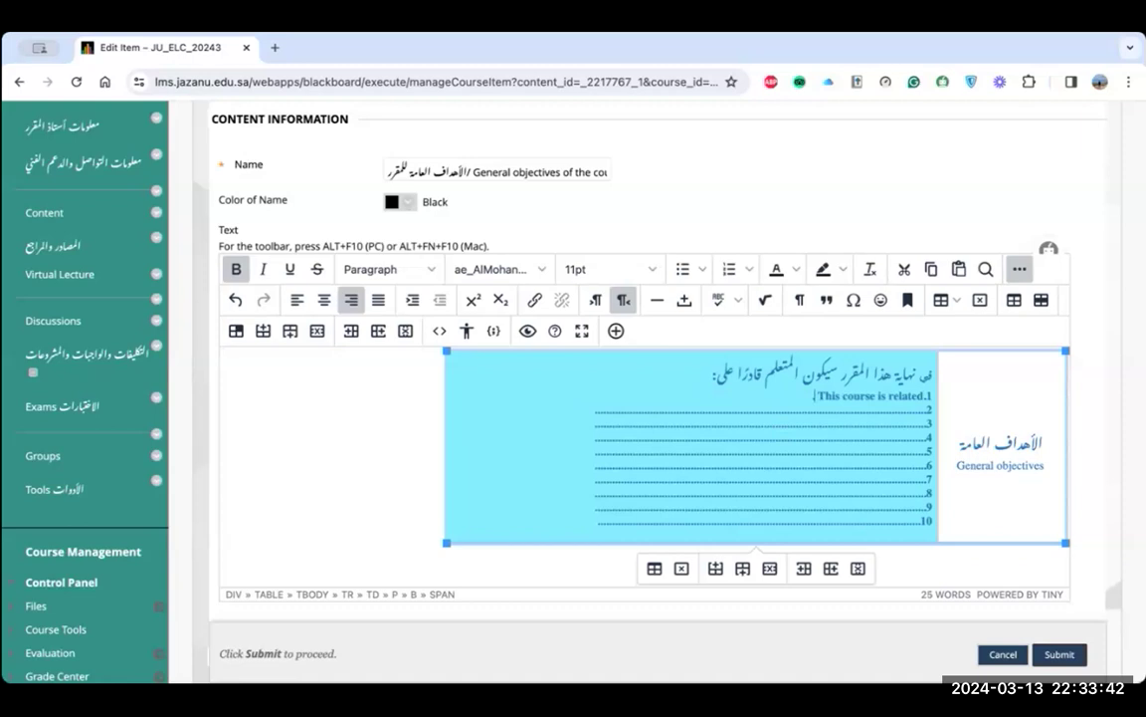
pyautogui.write(' the Engl')
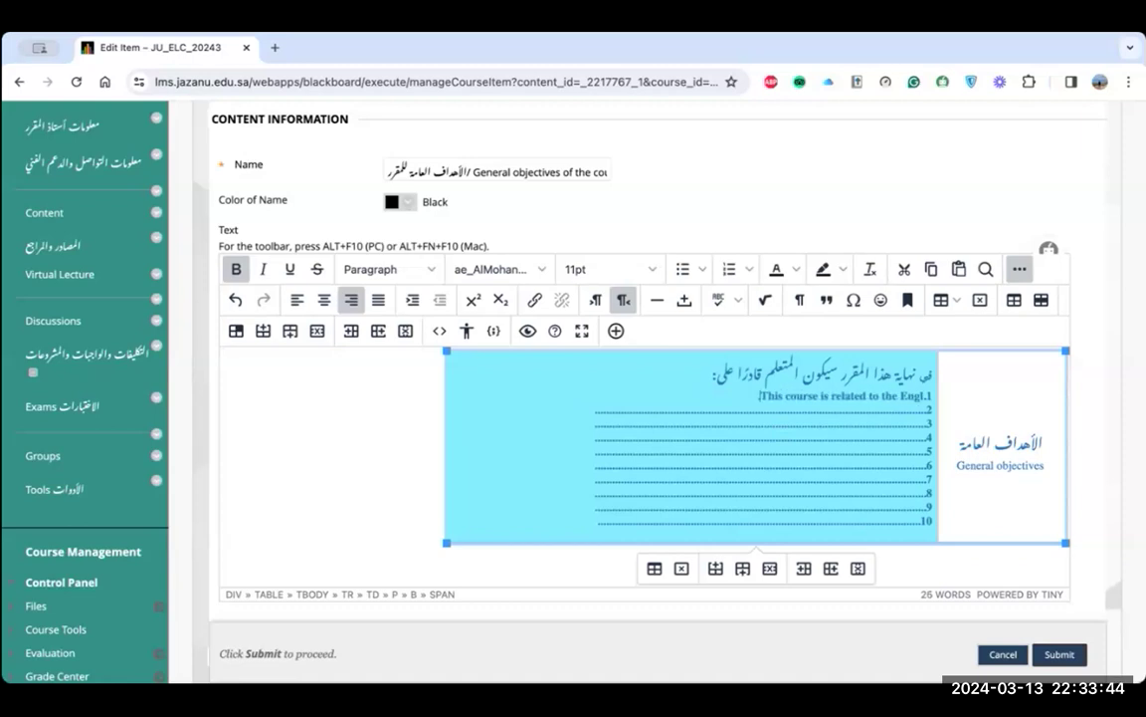
pyautogui.write('ish Language')
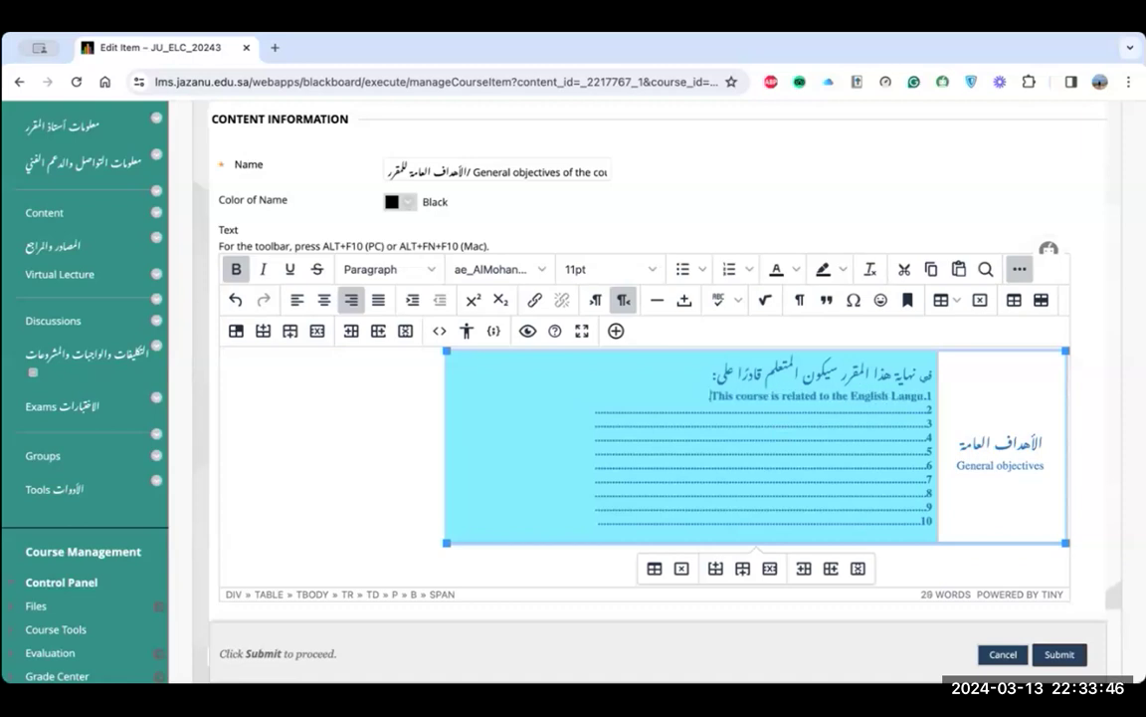
pyautogui.write('.')
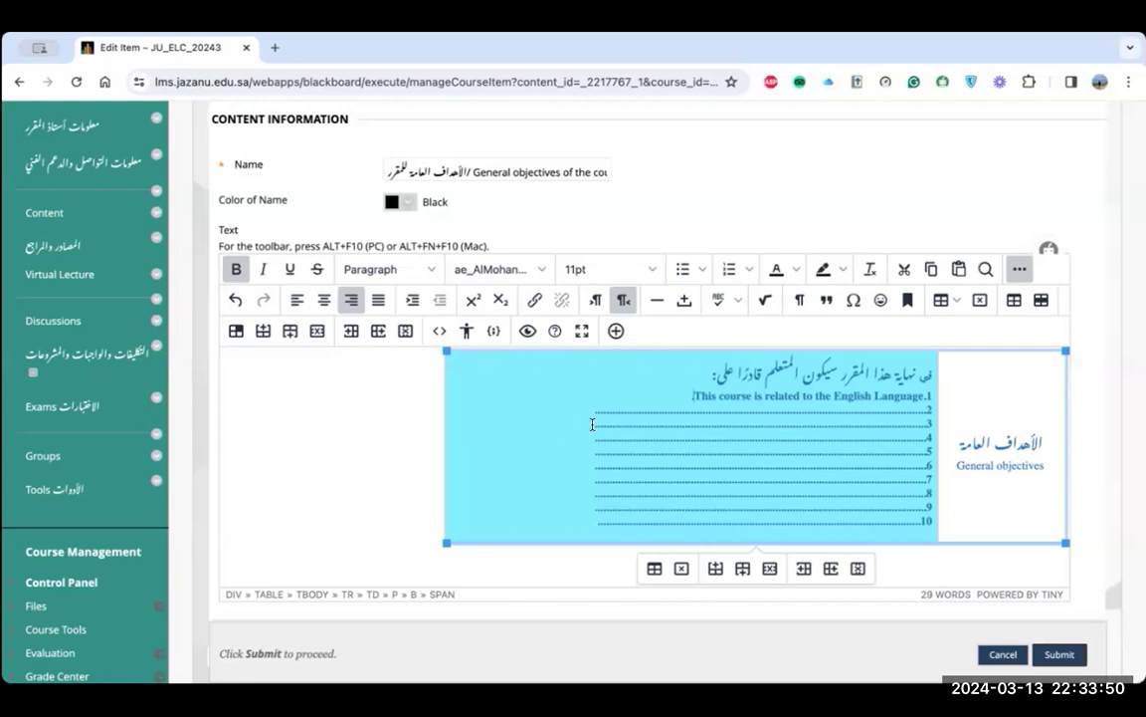
# Look over the item's attachment and standard options and submit the edited general objectives.
pyautogui.scroll(-1, 592, 424)
pyautogui.scroll(3, 592, 424)
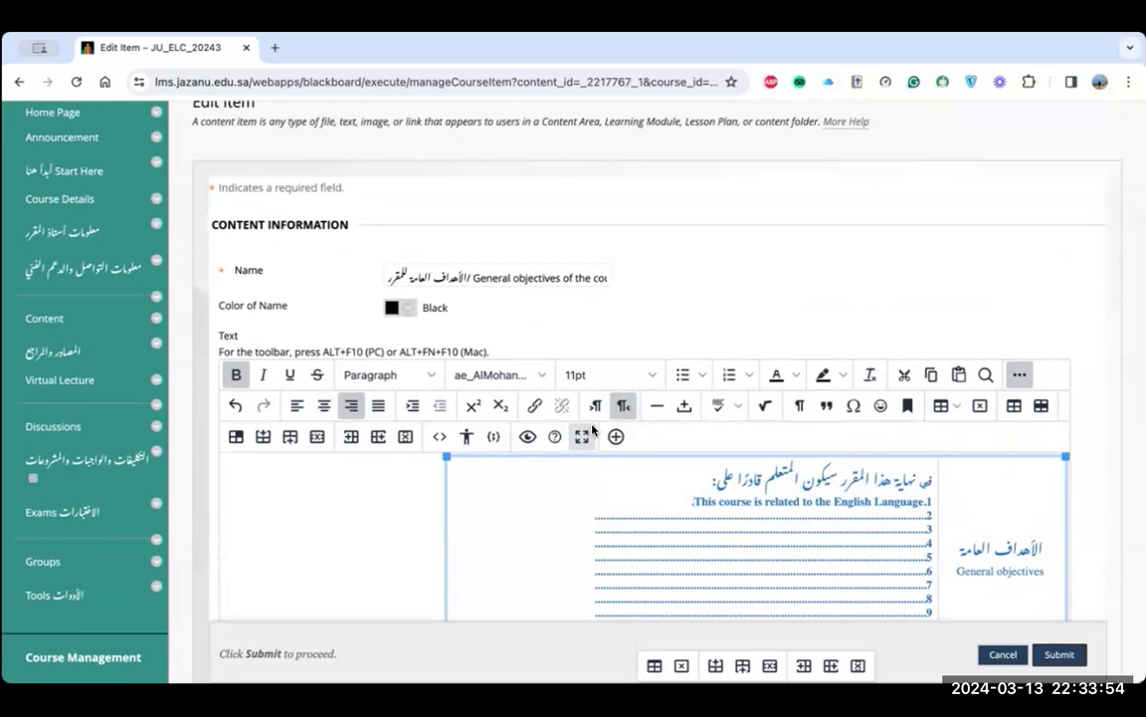
pyautogui.scroll(-2, 592, 428)
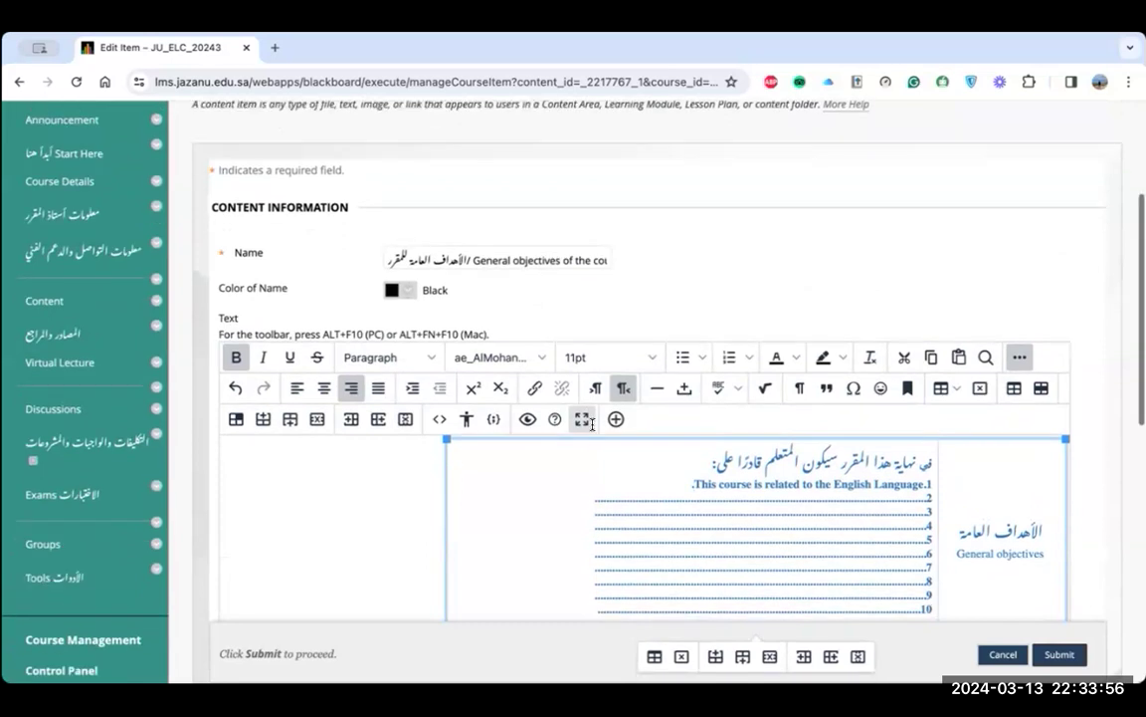
pyautogui.scroll(-4, 592, 426)
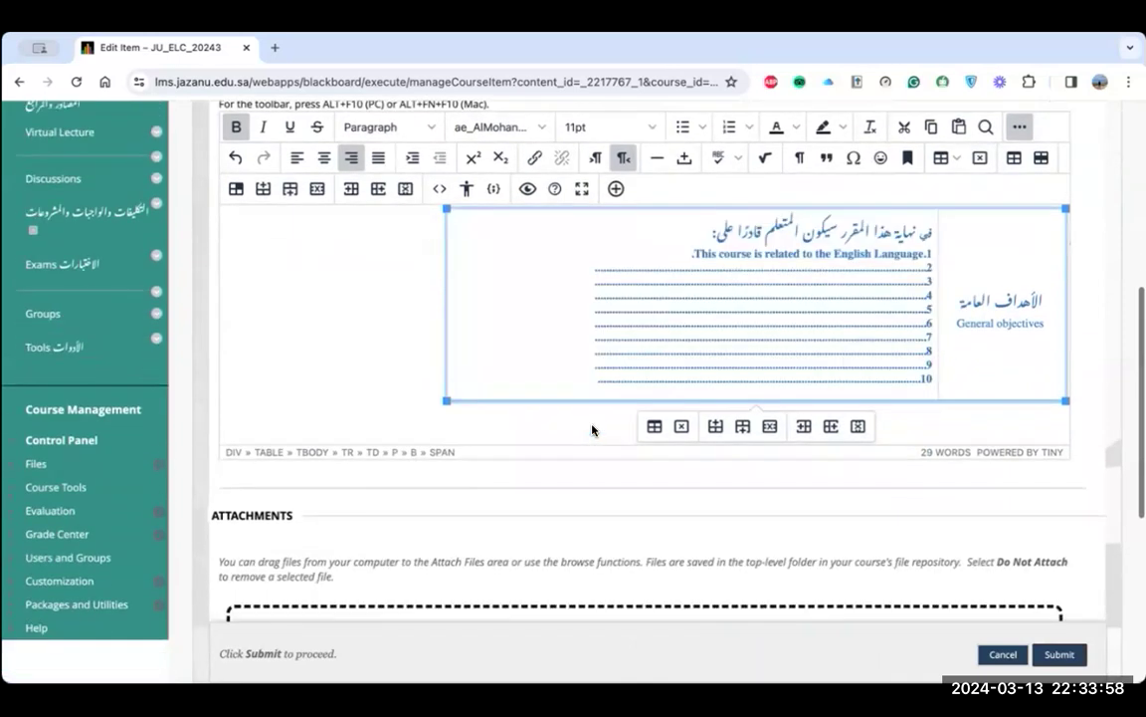
pyautogui.scroll(-2, 592, 430)
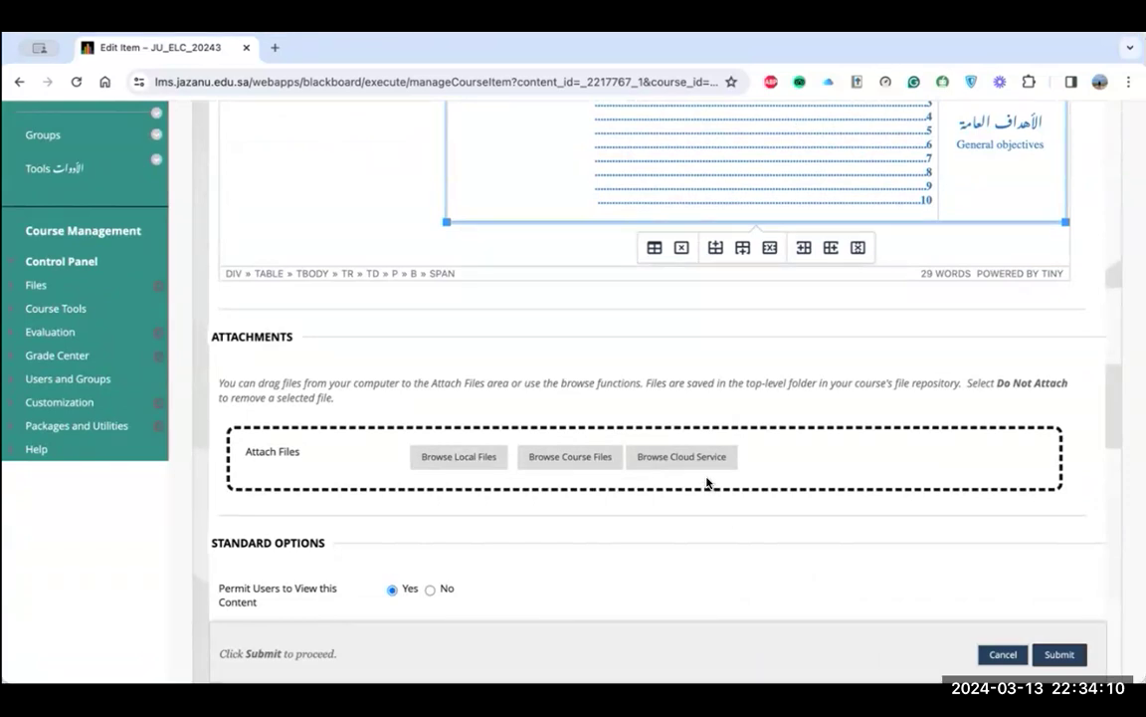
pyautogui.scroll(-5, 707, 482)
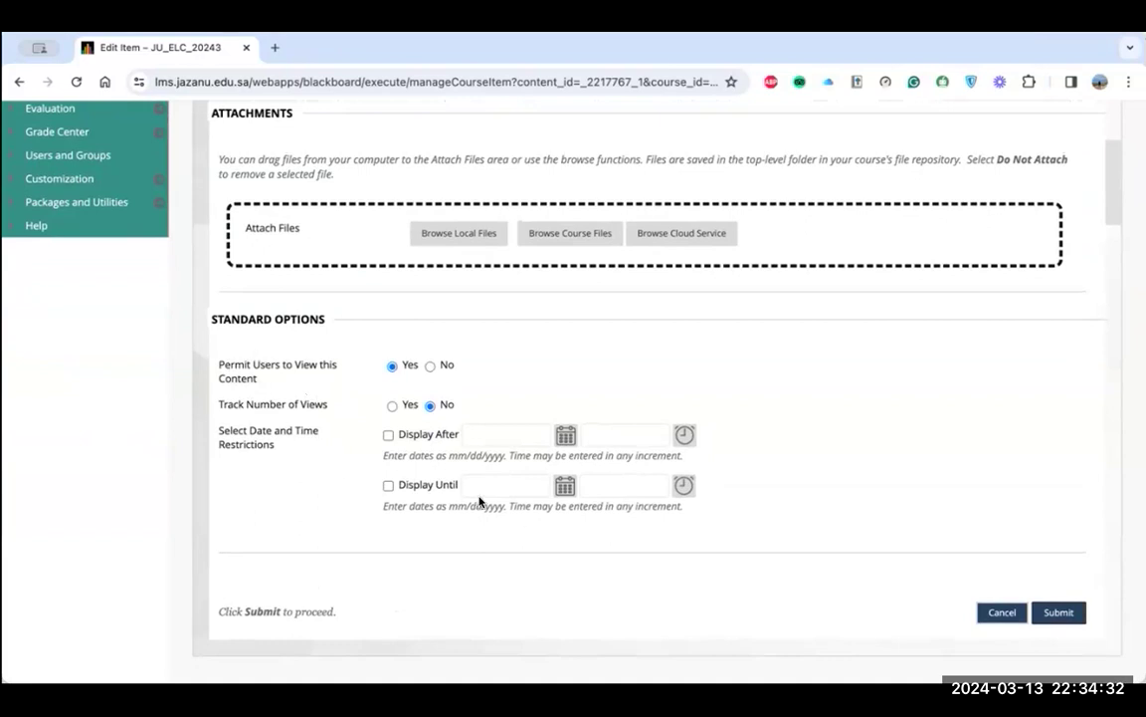
pyautogui.scroll(3, 819, 525)
pyautogui.scroll(-3, 816, 519)
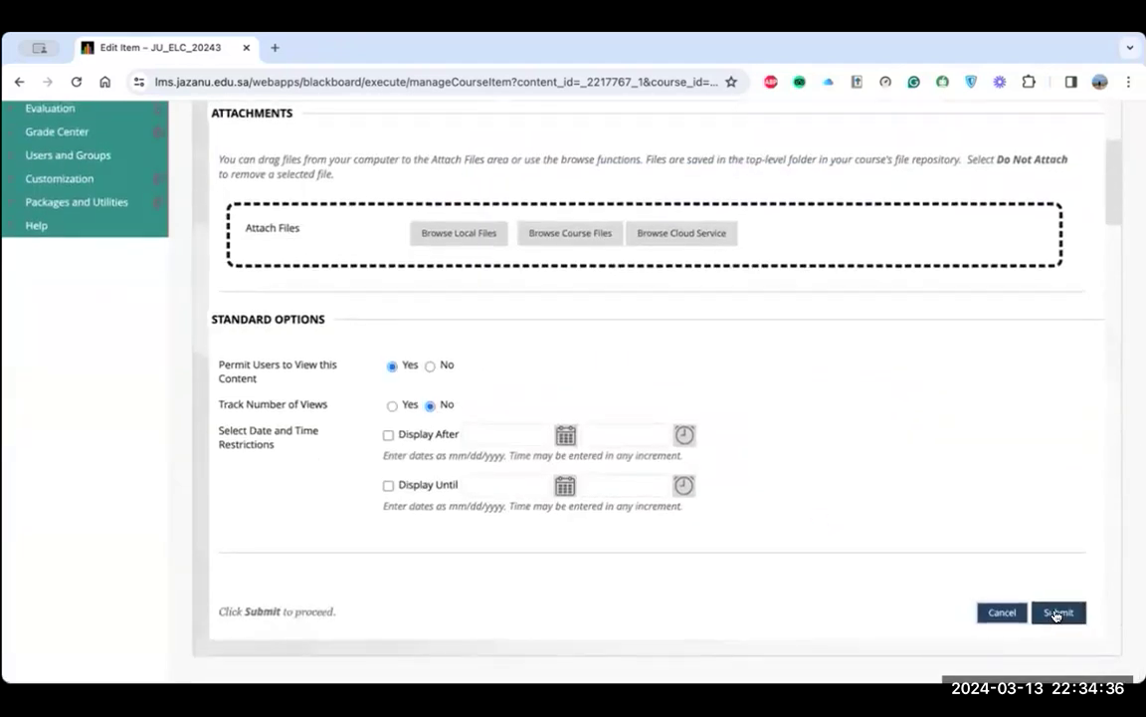
pyautogui.click(1057, 613)
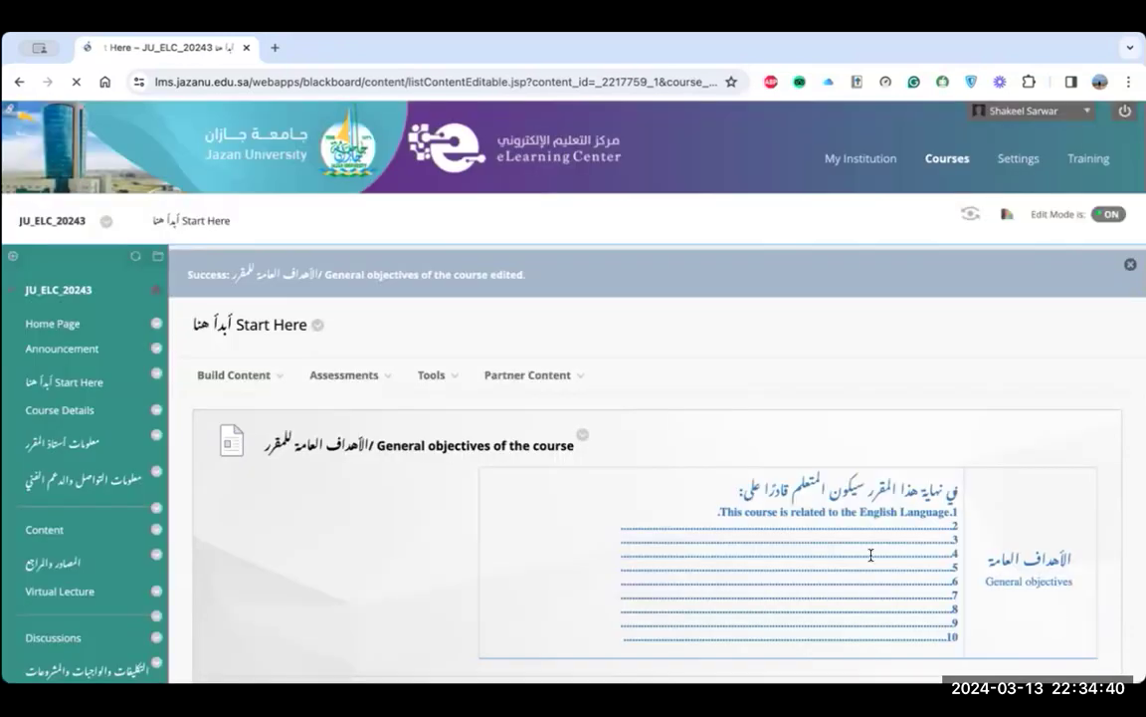
# Review the updated Start Here page, from the general objectives through the teaching policies to the study requirements.
pyautogui.scroll(-3, 862, 351)
pyautogui.scroll(1, 861, 350)
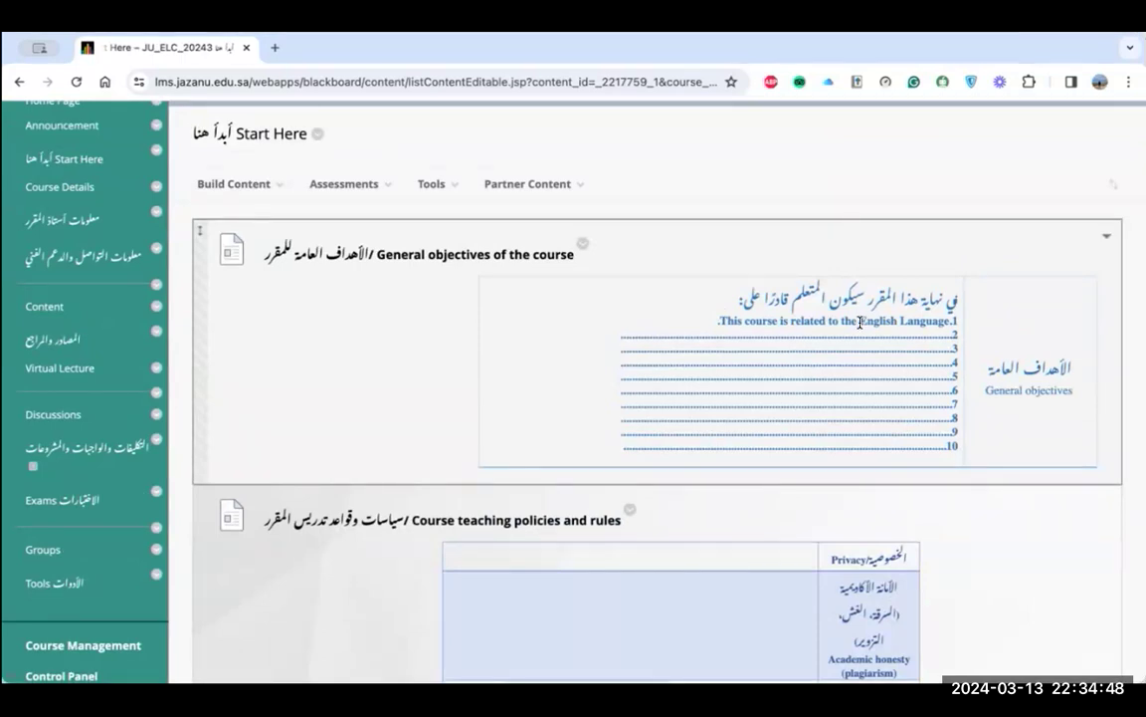
pyautogui.scroll(-1, 733, 374)
pyautogui.scroll(-3, 733, 374)
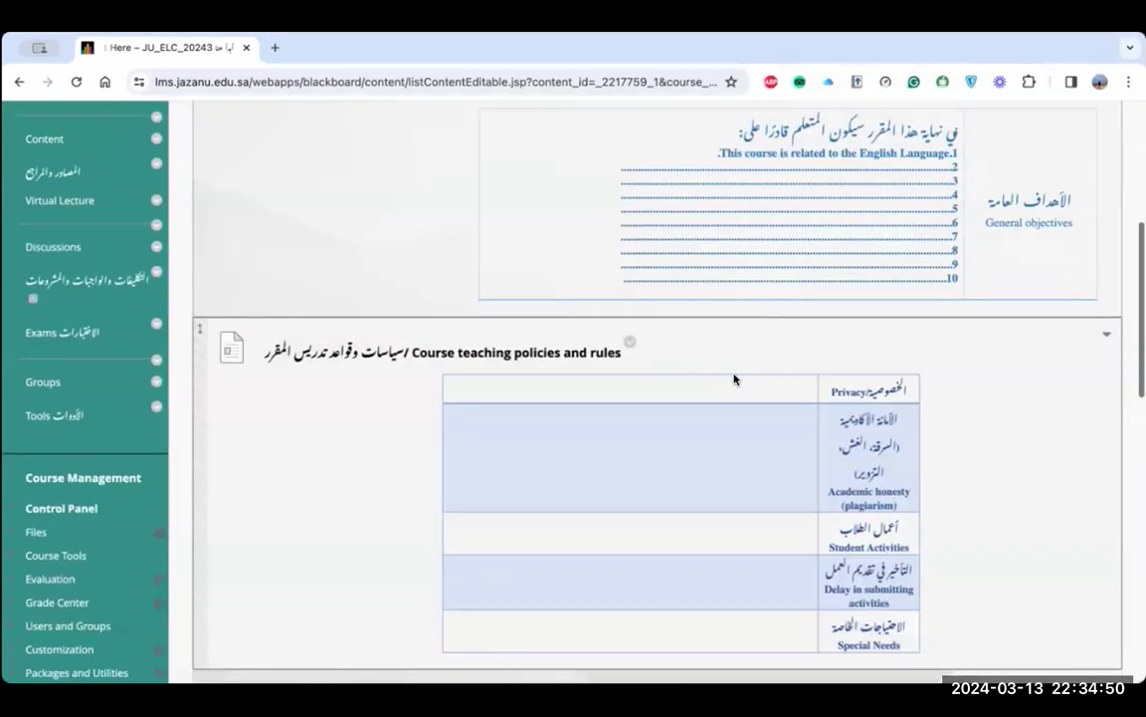
pyautogui.scroll(-1, 733, 379)
pyautogui.scroll(1, 734, 379)
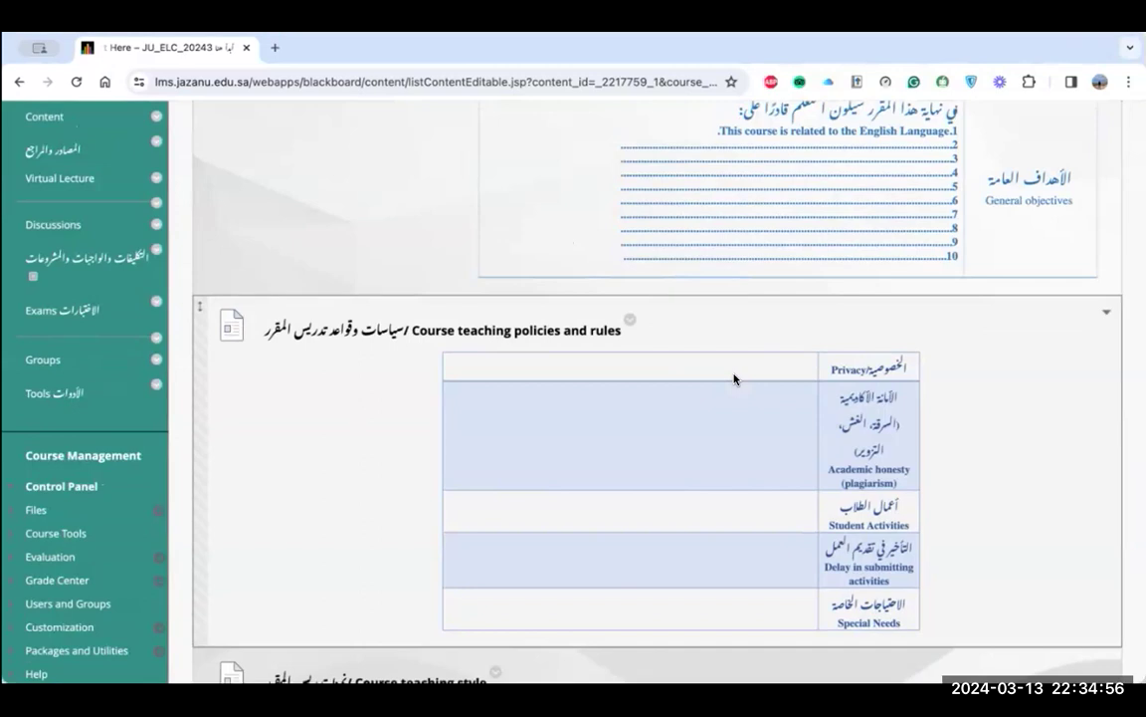
pyautogui.scroll(-3, 734, 379)
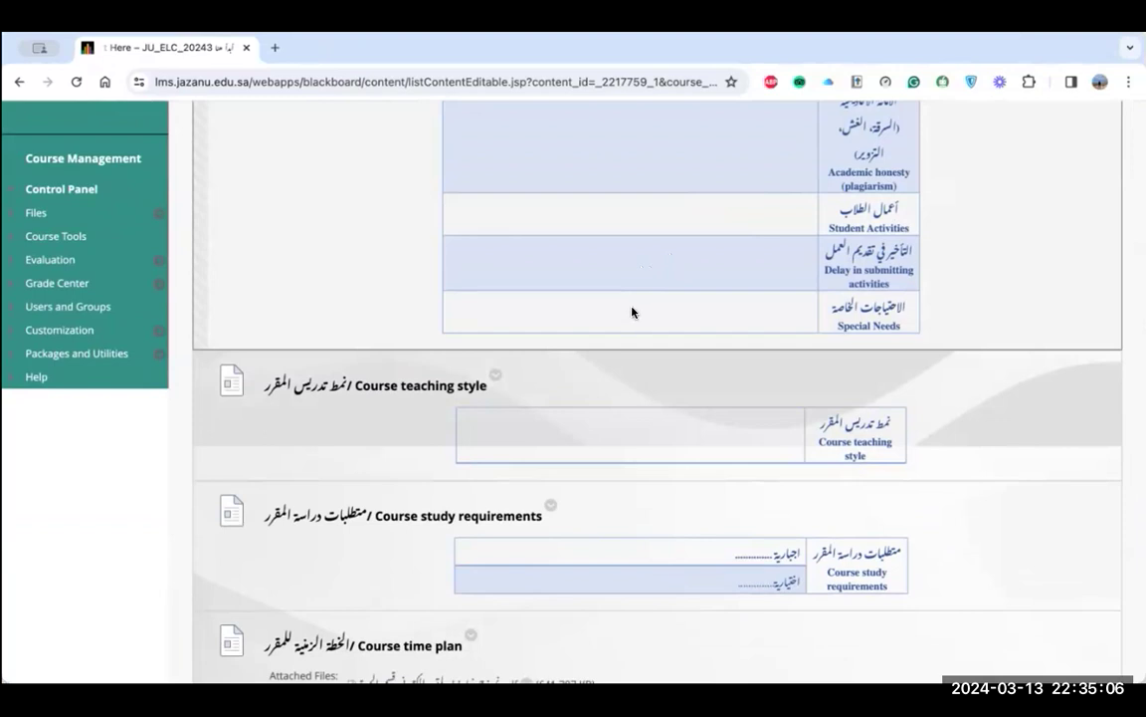
pyautogui.scroll(3, 632, 313)
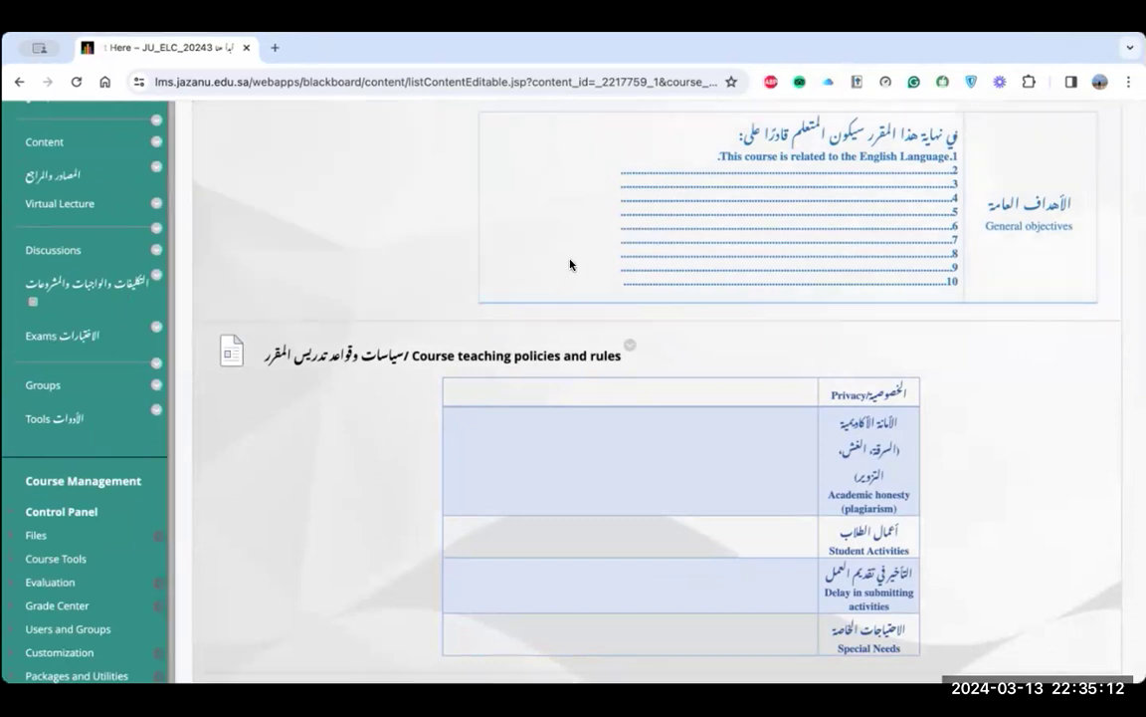
pyautogui.scroll(5, 494, 358)
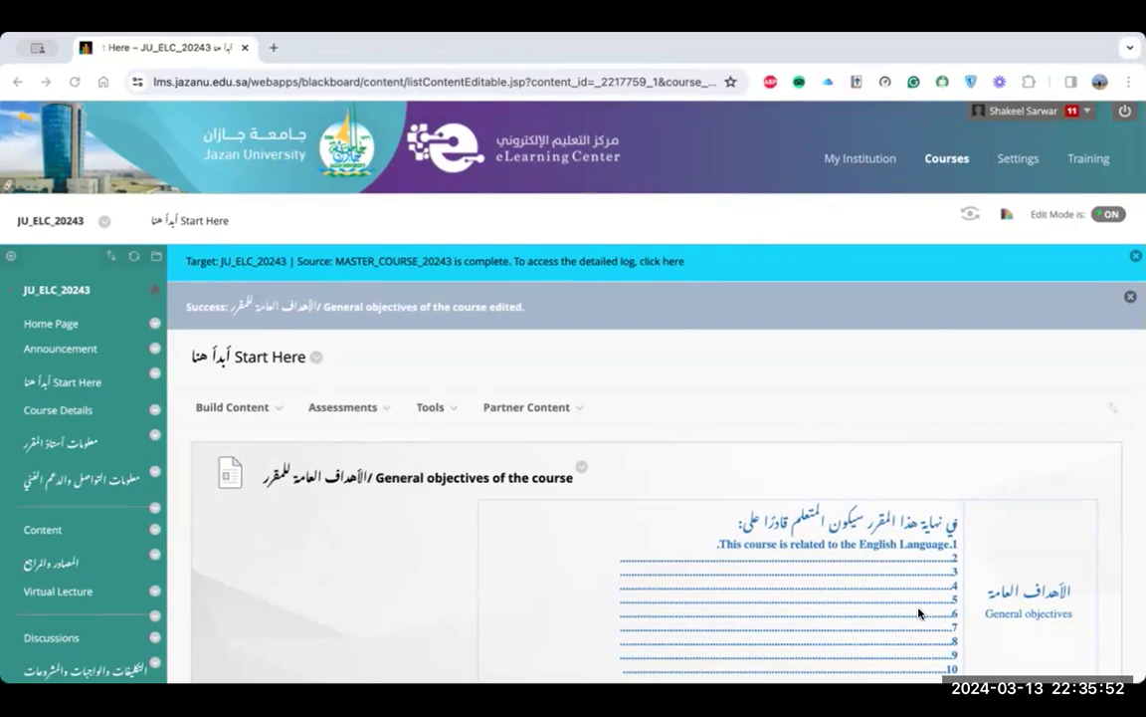
# Switch to the presentation slideshow and advance to the "Tips for Writing a Course Description" slide.
pyautogui.press('super+Tab')
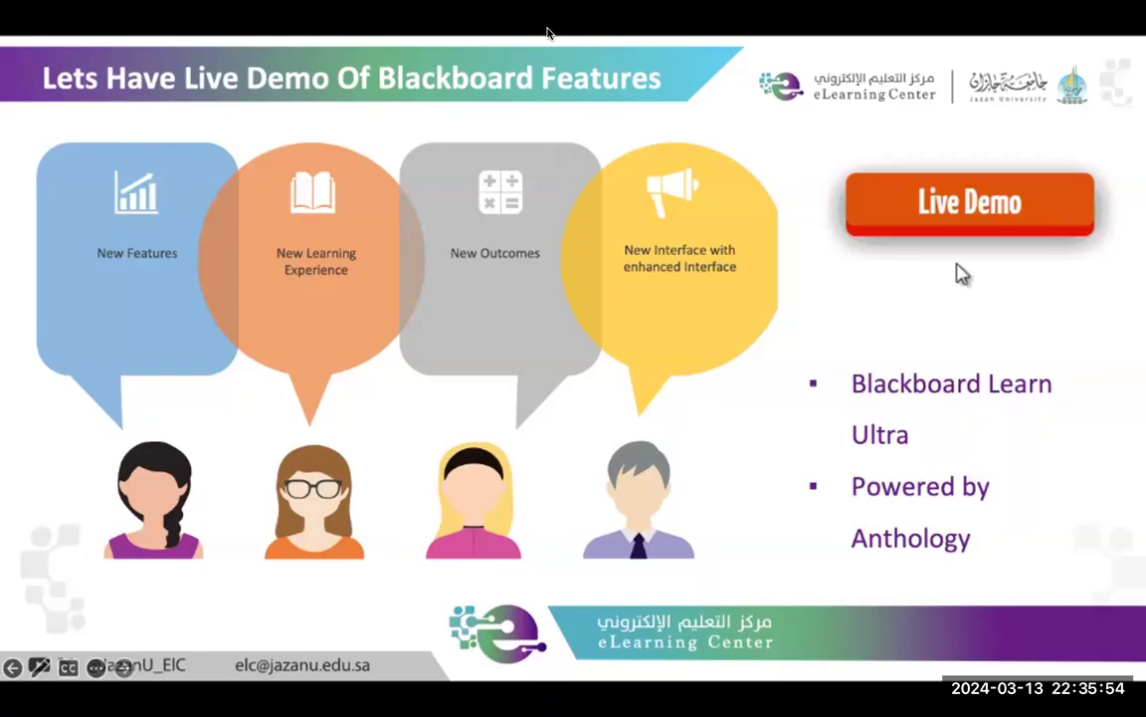
pyautogui.press('Right')
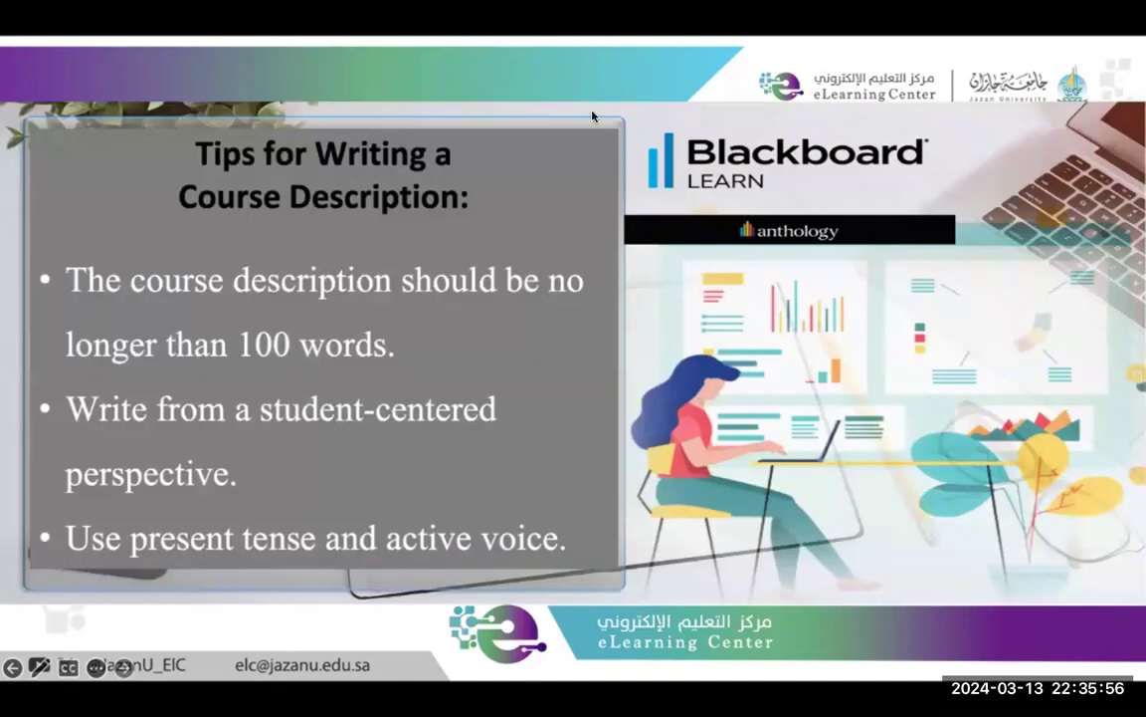